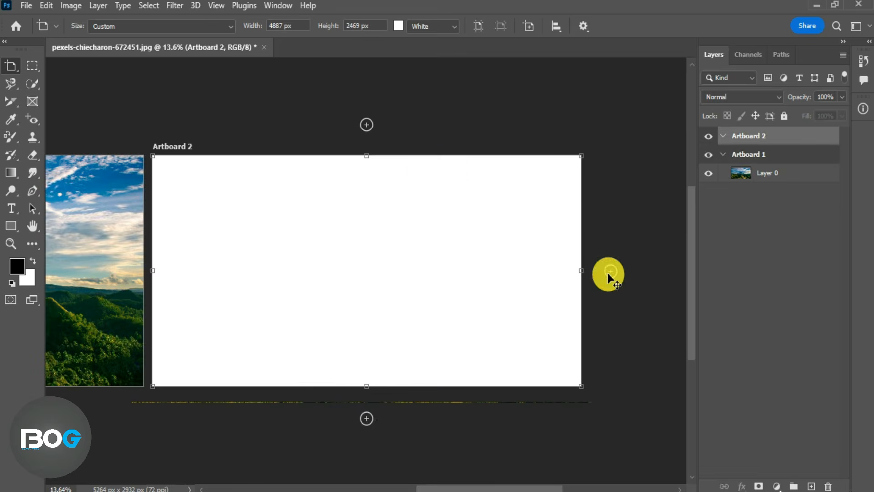
Add a new artboard above Artboard 2 and another one to the left of that new artboard
left_click(367, 125)
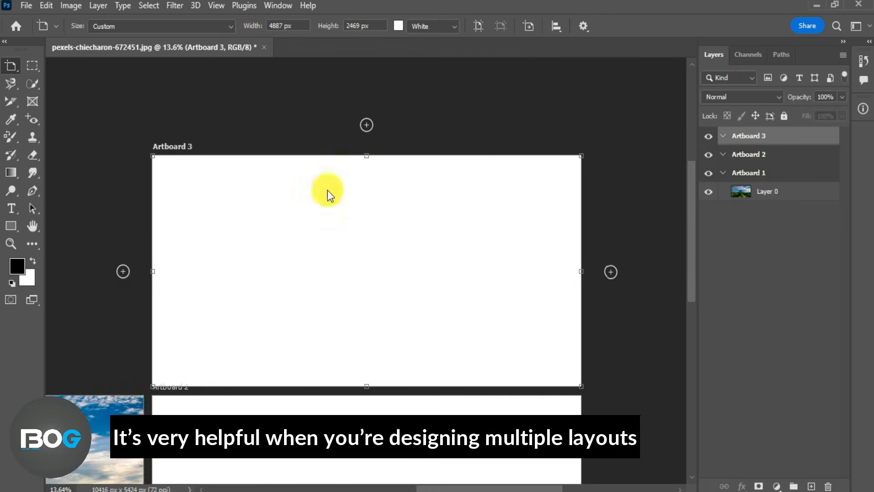
left_click(123, 271)
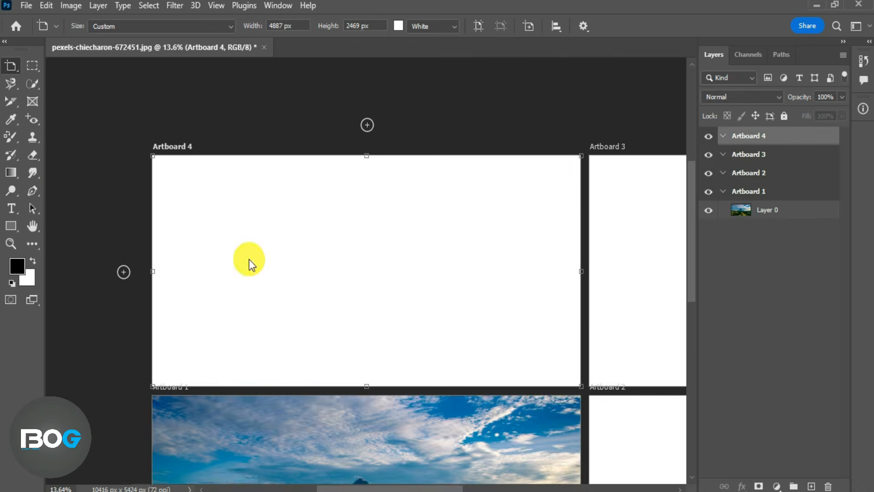
scroll(234, 239, "down", 4)
left_click_drag(403, 262, 297, 195)
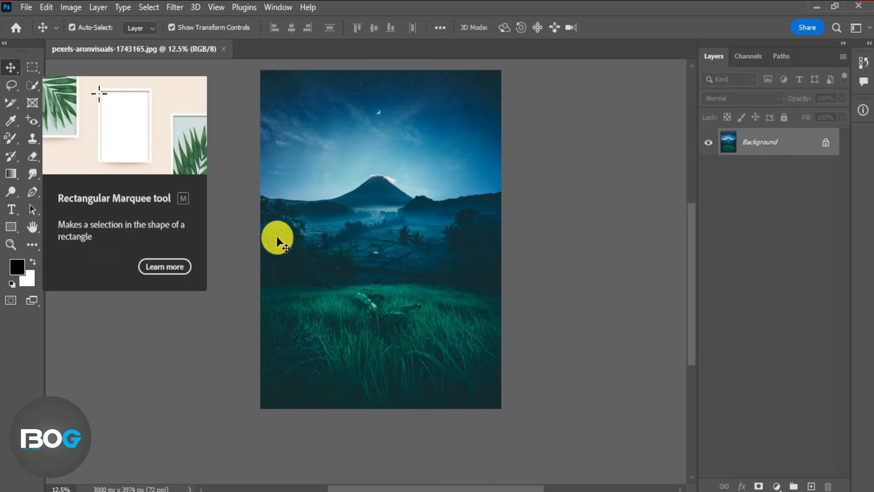
Select a tall rectangle around the moon and mountain with the Rectangular Marquee and copy it to a new layer
left_click(35, 67)
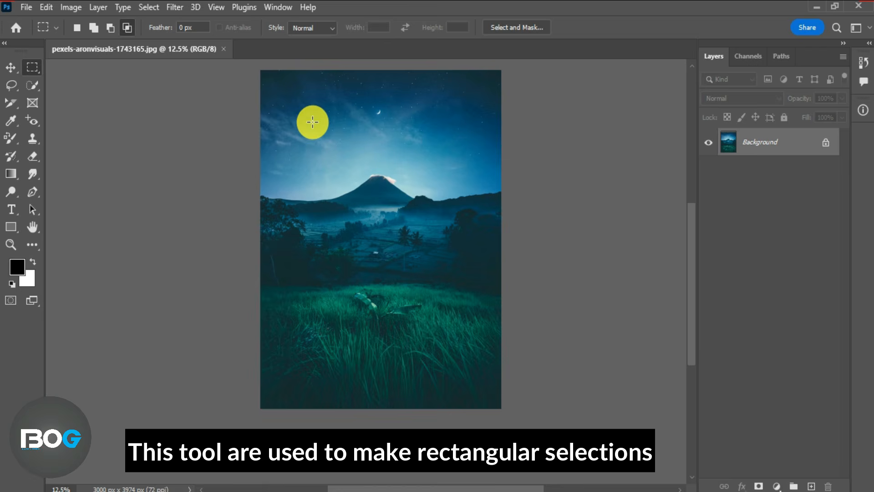
left_click_drag(322, 92, 434, 286)
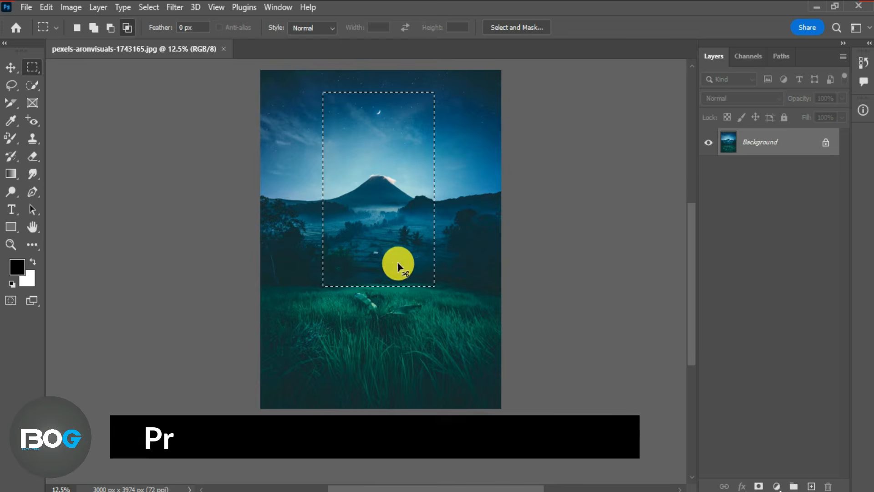
key("ctrl+j")
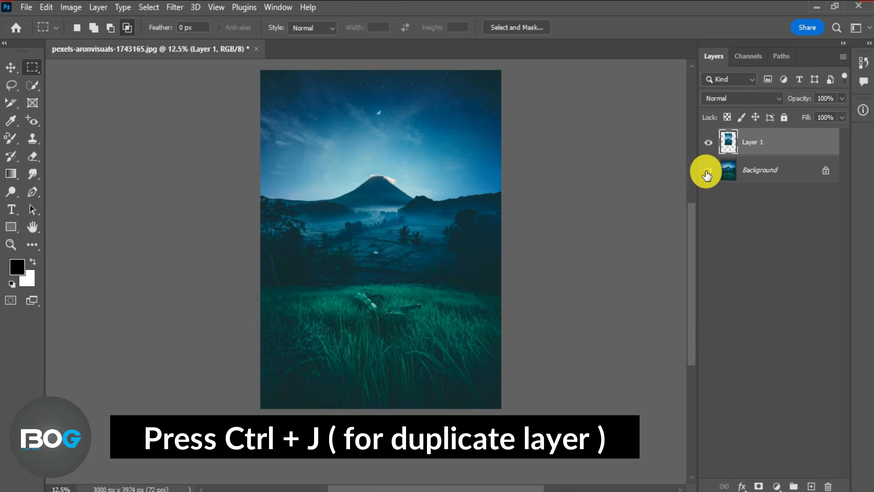
Hide the Background to isolate the rectangular copy, and undo the visibility change and the copied layer
left_click(708, 172)
left_click(708, 172)
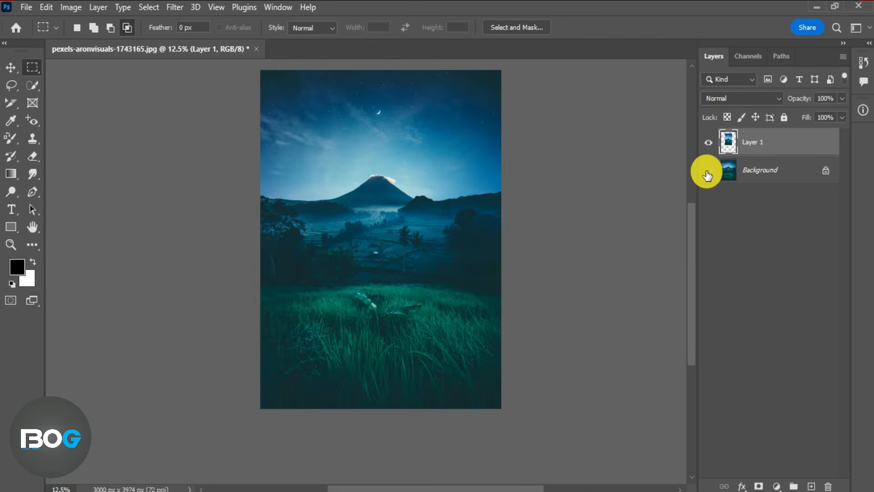
left_click(708, 171)
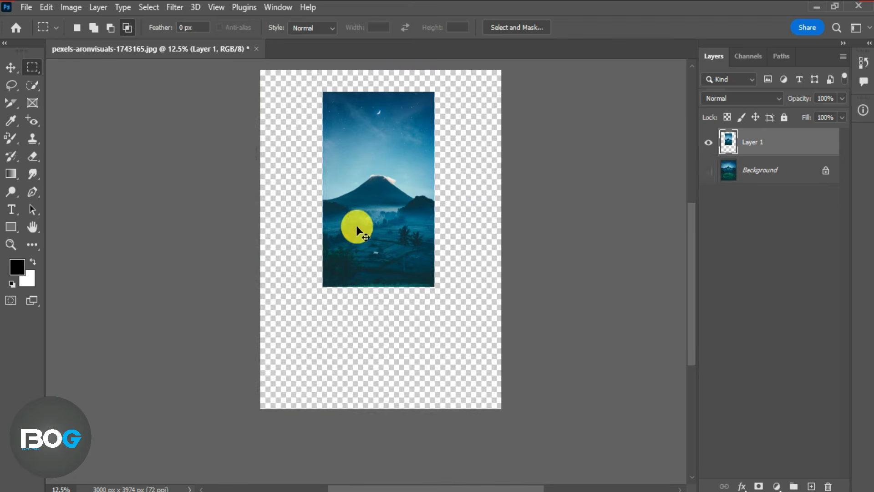
key("ctrl+z")
Copy a circular Elliptical Marquee selection around the mountain to a new layer and hide the Background
right_click(37, 73)
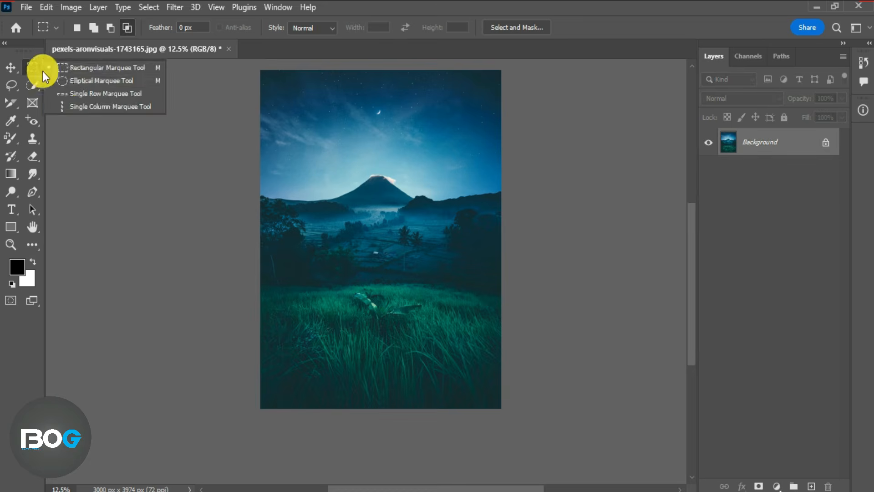
left_click(68, 79)
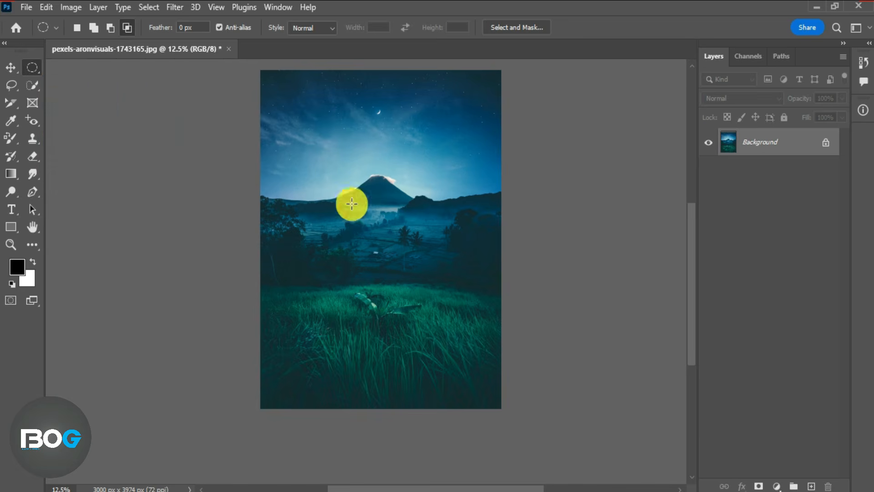
mouse_move(326, 138)
left_mouse_down()
mouse_move(347, 189)
mouse_move(445, 264)
mouse_move(434, 259)
mouse_move(433, 266)
left_mouse_up()
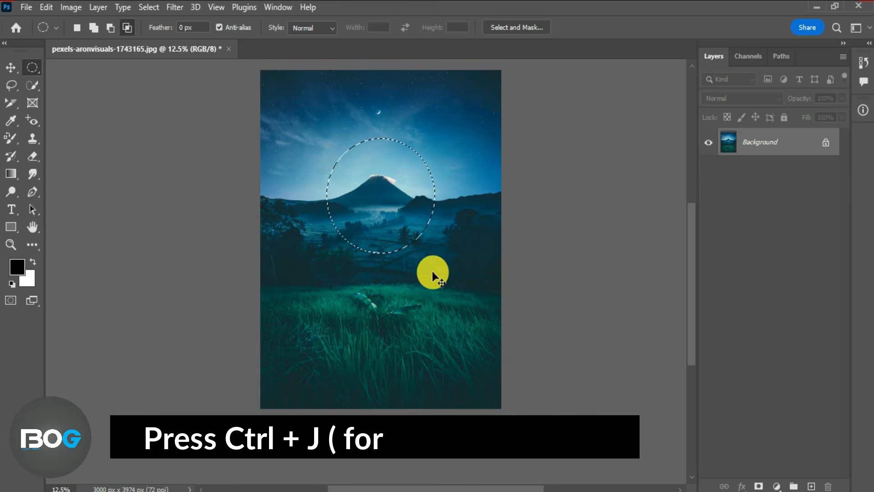
key("ctrl+j")
left_click(709, 170)
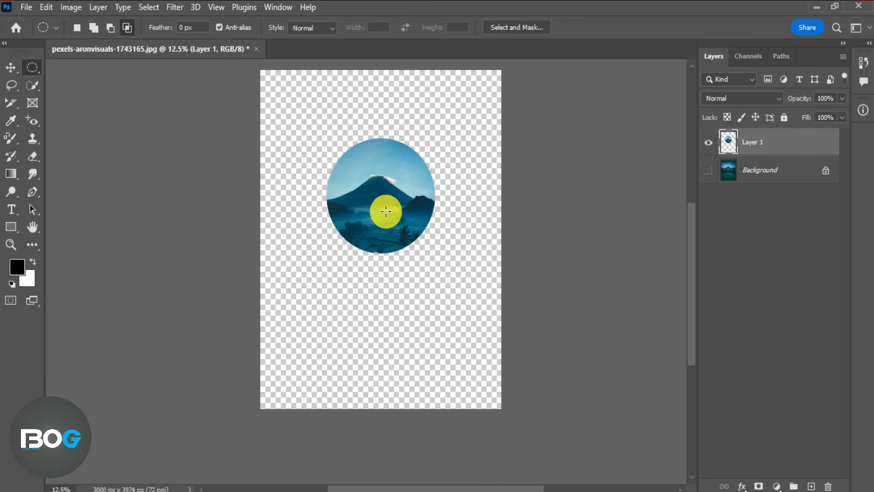
Inspect the circular cutout up close, show the Background again and delete the copied layer
scroll(385, 210, "up", 3)
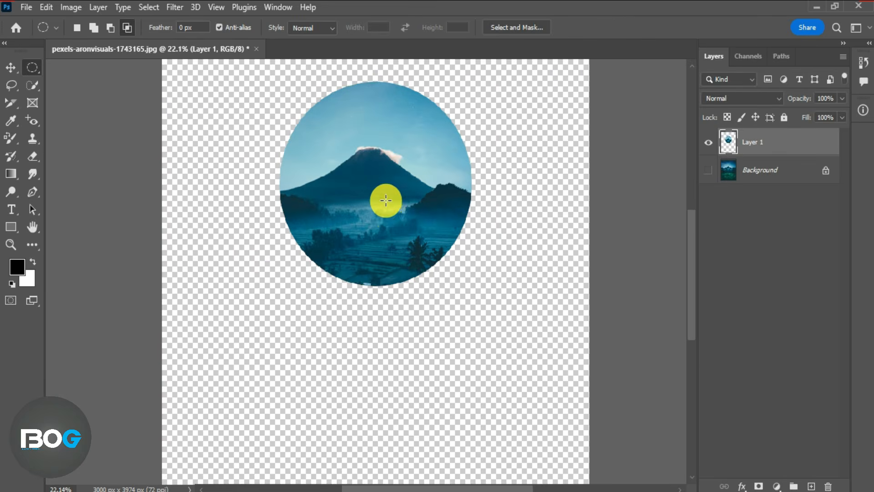
scroll(386, 205, "down", 2)
scroll(385, 200, "down", 1)
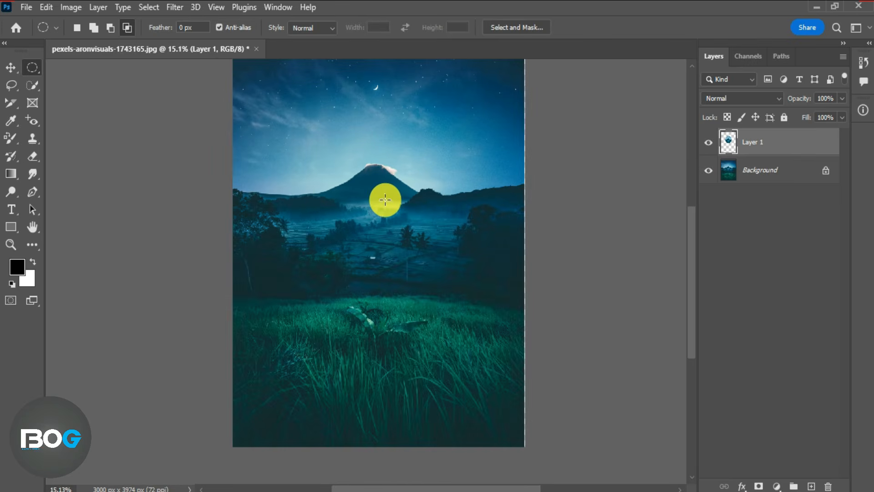
key("Delete")
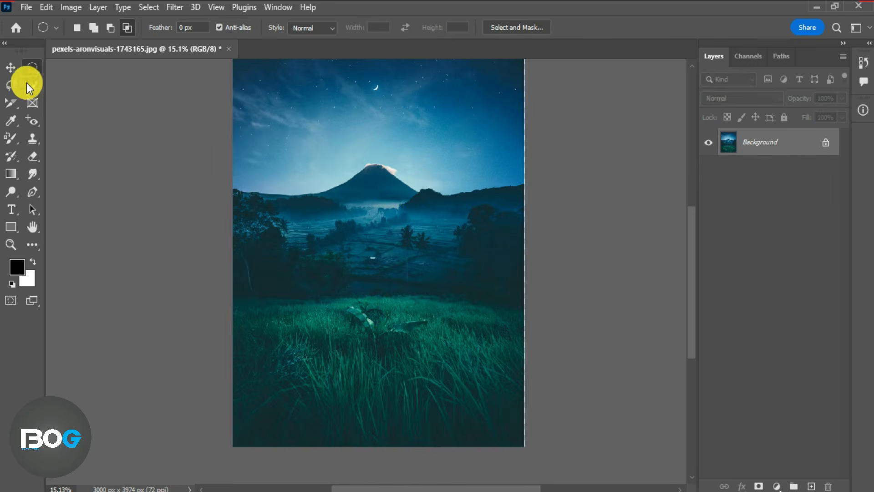
Select a one-pixel row across the mountain's peak with Single Row Marquee, and add a one-pixel column through it with Single Column Marquee
right_click(36, 71)
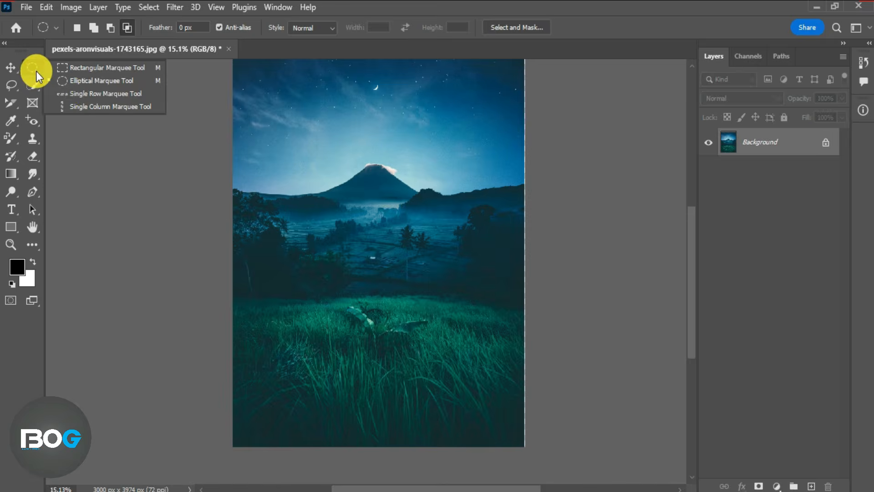
left_click(89, 93)
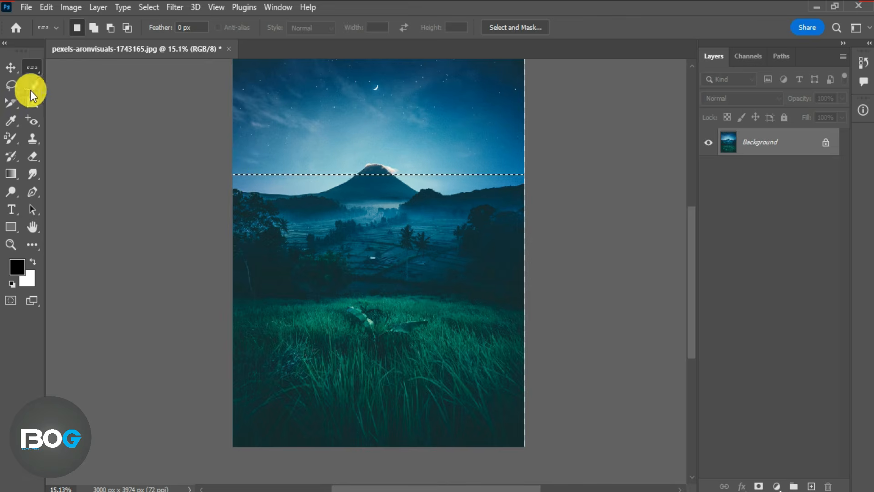
right_click(36, 68)
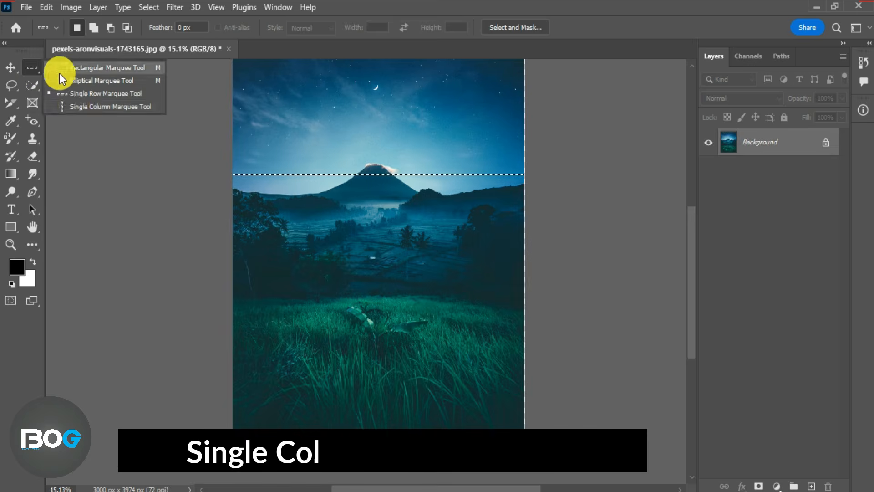
left_click(75, 106)
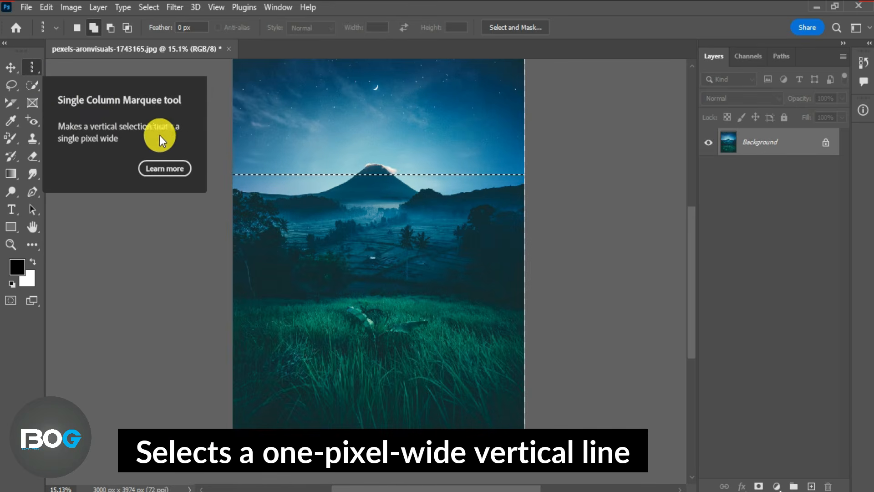
left_click(373, 114)
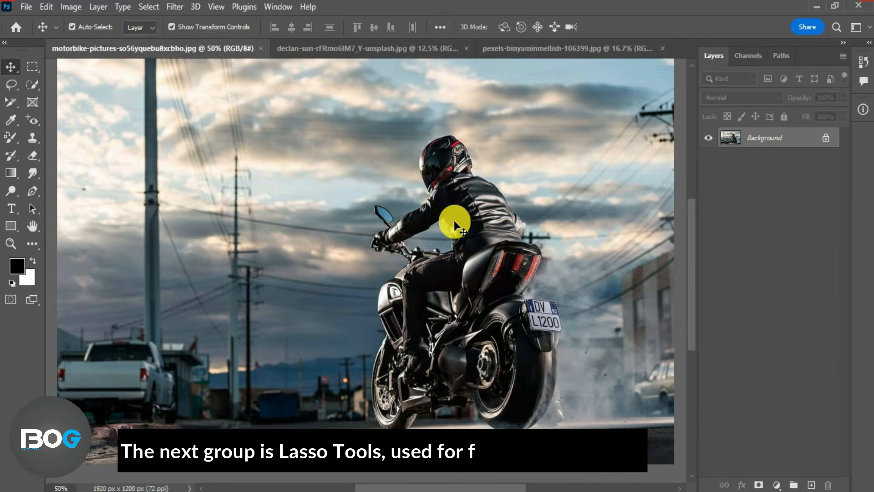
Draw a loose freehand Lasso selection around the rider and motorcycle
mouse_move(15, 81)
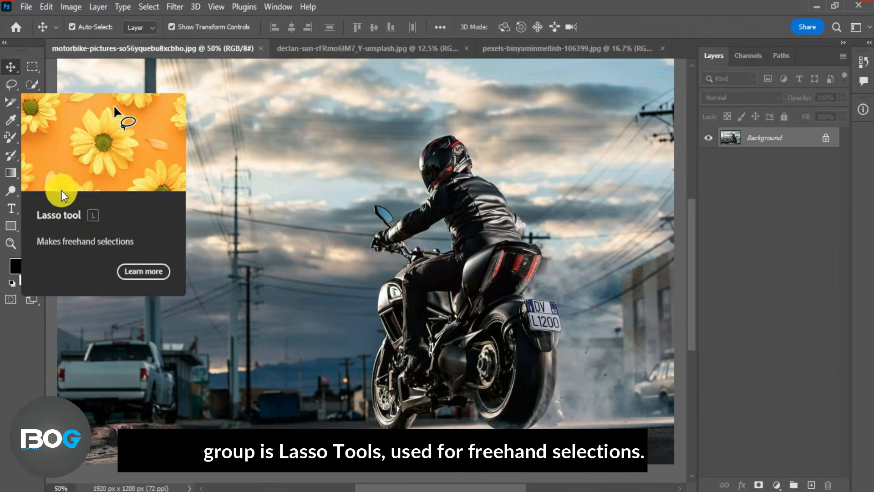
left_click(11, 84)
mouse_move(421, 196)
left_mouse_down()
mouse_move(416, 136)
mouse_move(536, 191)
mouse_move(567, 300)
mouse_move(515, 428)
left_mouse_up()
mouse_move(364, 421)
left_mouse_down()
mouse_move(376, 341)
mouse_move(372, 193)
mouse_move(422, 195)
left_mouse_up()
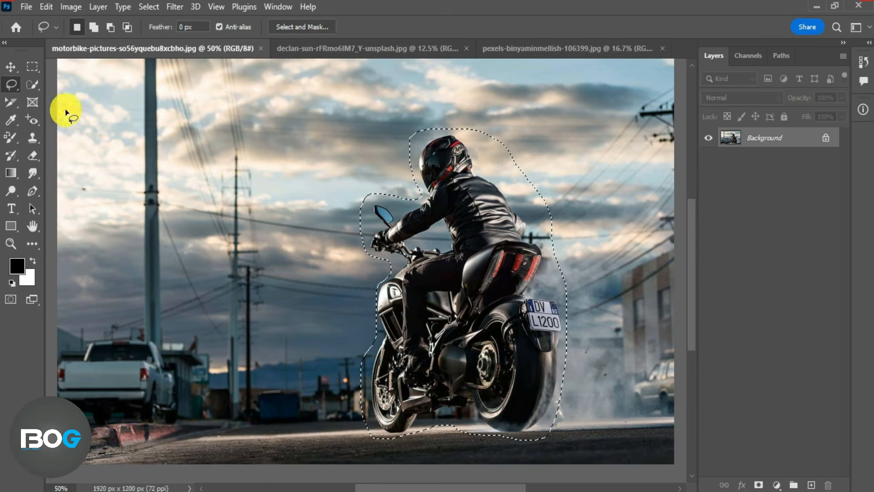
Move the selected rider and motorcycle left towards the utility pole, and undo the move
left_click(11, 67)
left_click_drag(447, 220, 297, 239)
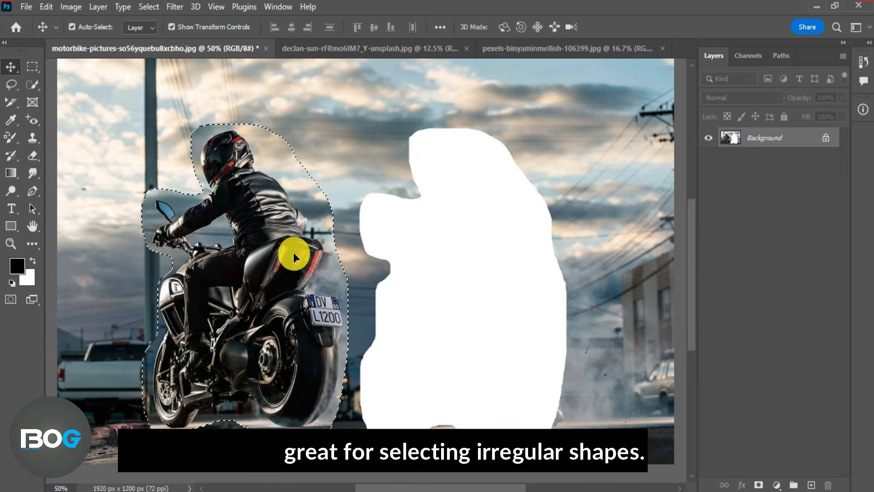
key("ctrl+z")
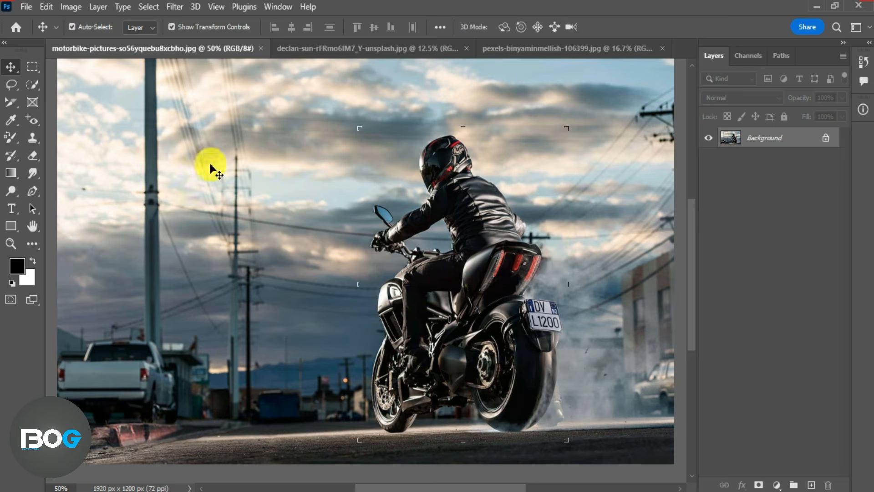
Start a Polygonal Lasso outline in pexels-binyaminmellish-106399.jpg, tracing the house from its right eave up the right roof slope
left_click(13, 86)
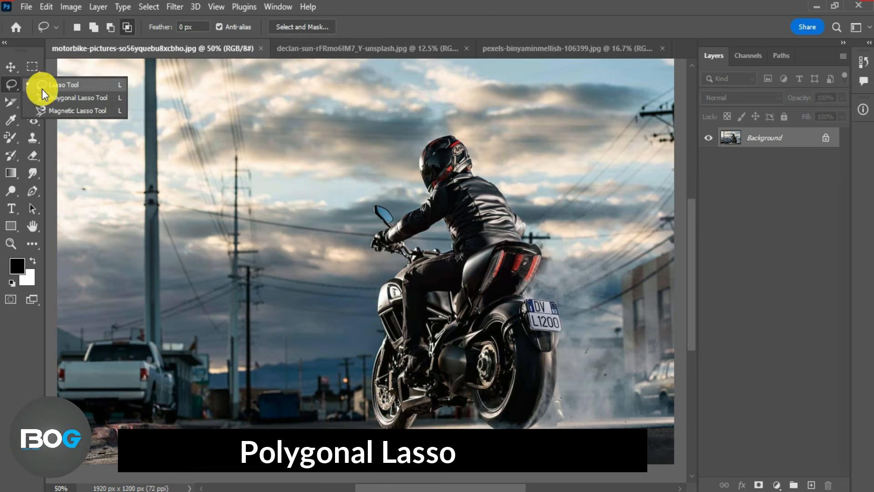
left_click(48, 97)
mouse_move(13, 84)
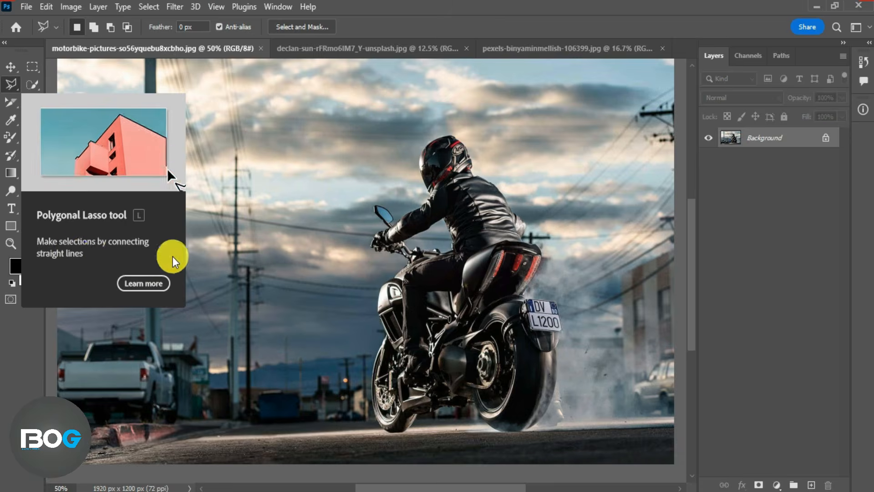
left_click(523, 50)
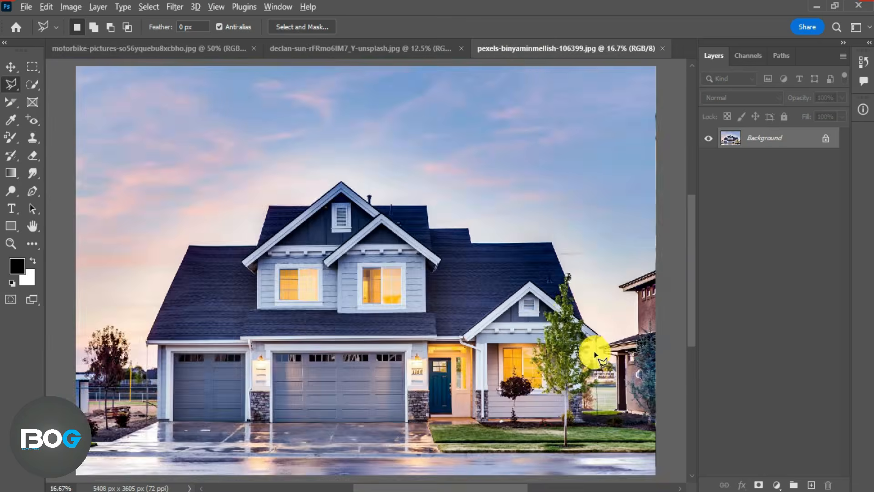
scroll(595, 354, "up", 5)
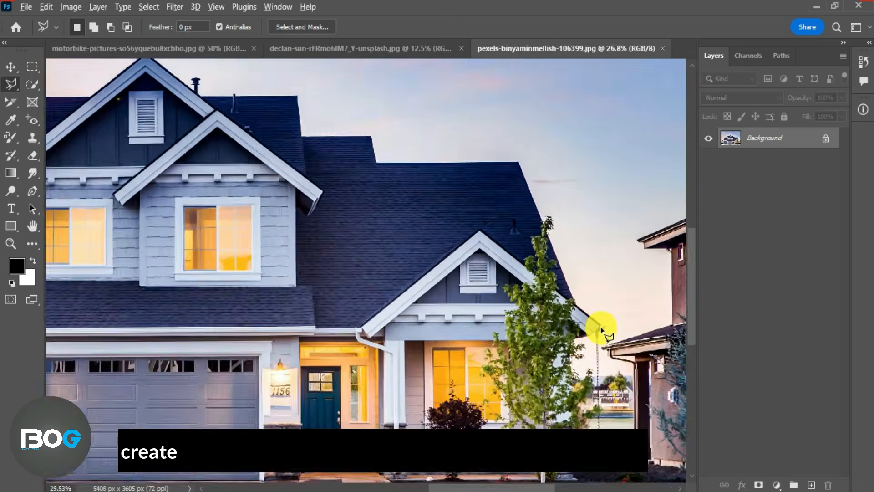
scroll(601, 329, "up", 2)
left_click(561, 281)
left_click(492, 109)
mouse_move(437, 138)
left_mouse_down()
mouse_move(477, 158)
mouse_move(615, 196)
left_mouse_up()
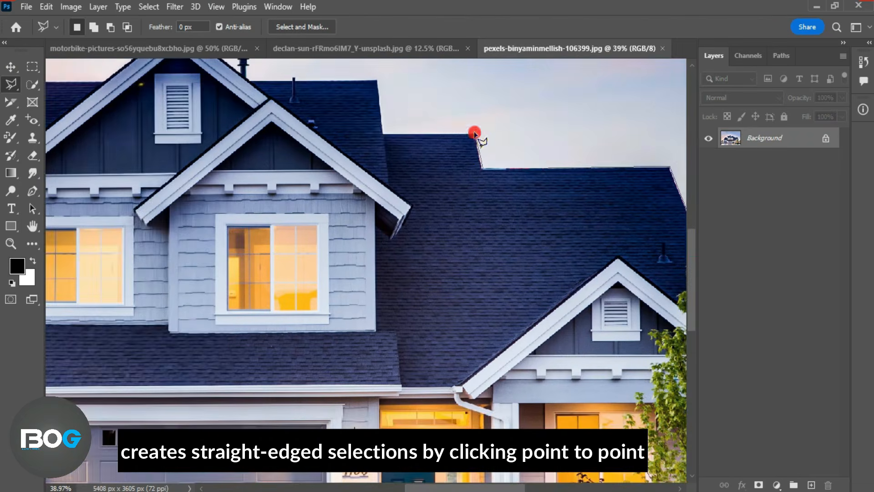
Continue the polygonal outline along the stepped ridges and over the gable peak to the left roof's upper corner
left_click(382, 133)
left_click_drag(379, 138, 570, 193)
left_click(568, 133)
left_click(441, 133)
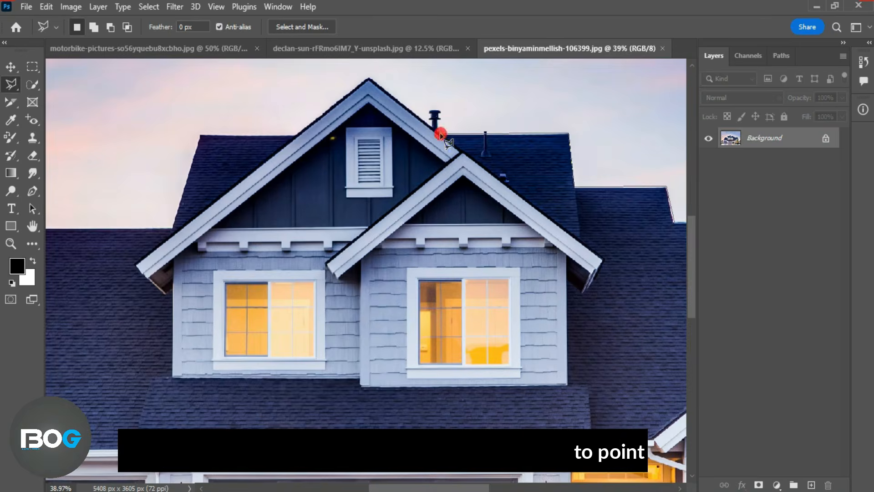
left_click(369, 79)
left_click(200, 135)
left_click_drag(197, 139, 477, 145)
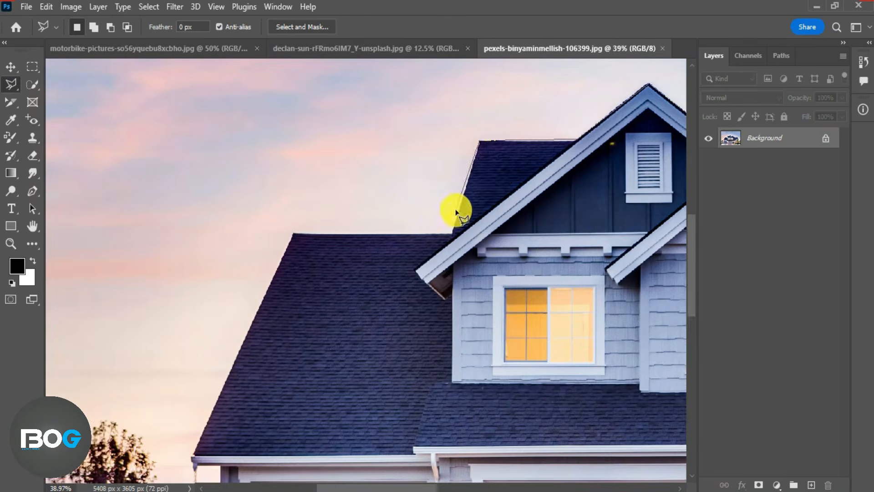
left_click(293, 235)
Trace down the left roof and garage wall, along the house's base, and close the selection at the right eave
left_click_drag(300, 260, 276, 146)
left_click_drag(238, 373, 218, 194)
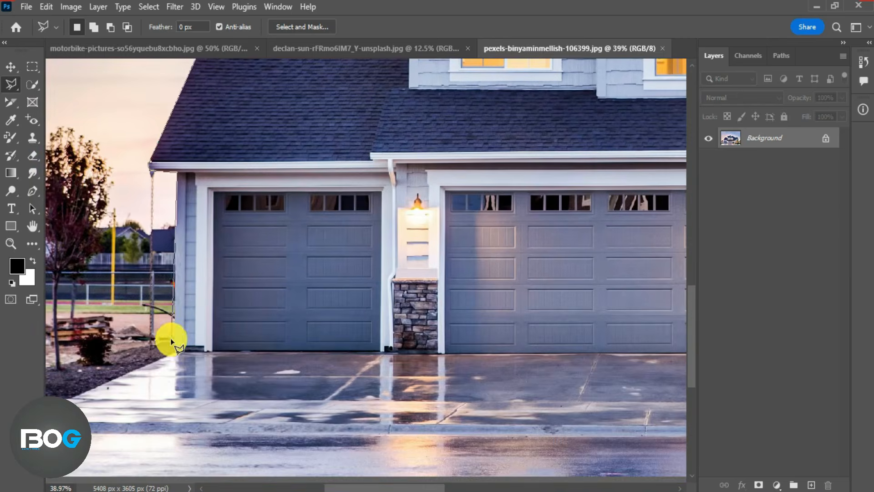
scroll(174, 341, "down", 3)
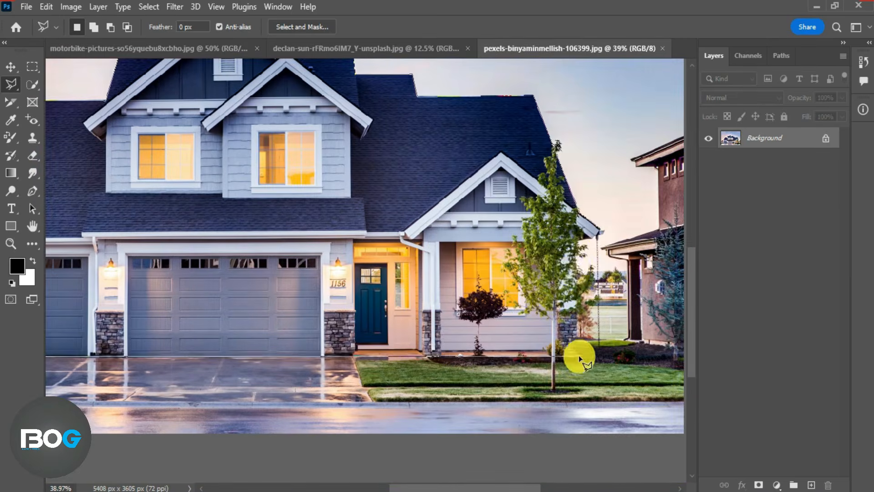
left_click(578, 356)
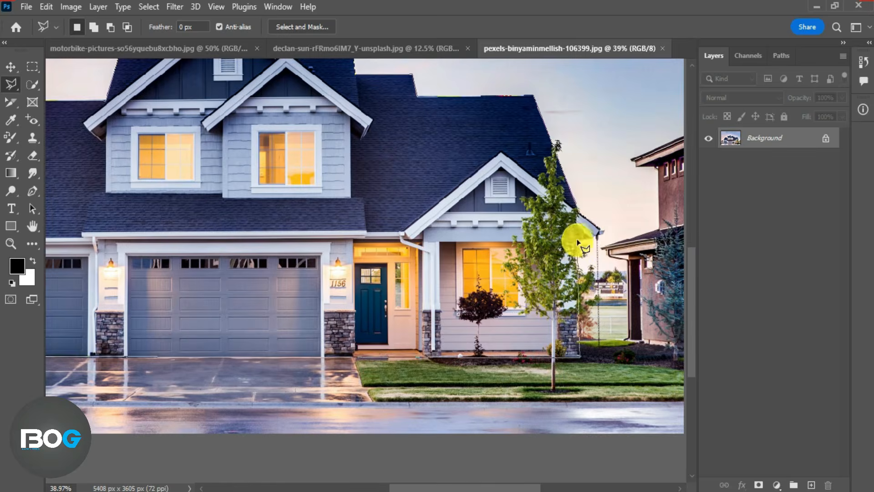
double_click(601, 230)
scroll(614, 261, "down", 2)
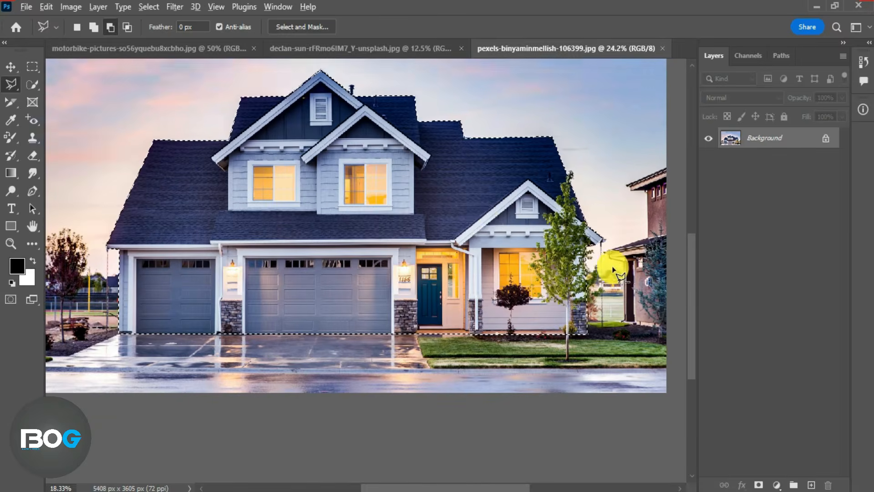
Copy the selected house to a new layer, and hide the Background layer briefly to preview the cutout
left_click_drag(476, 198, 485, 261)
key("ctrl+j")
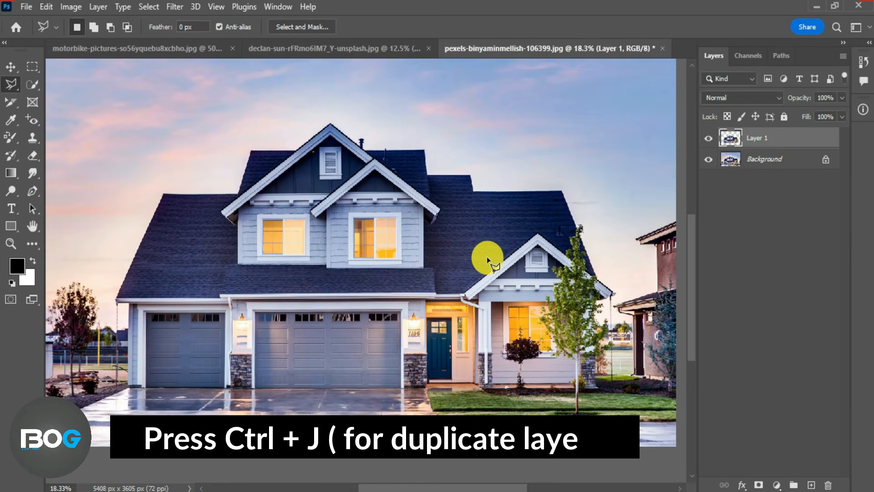
left_click(708, 159)
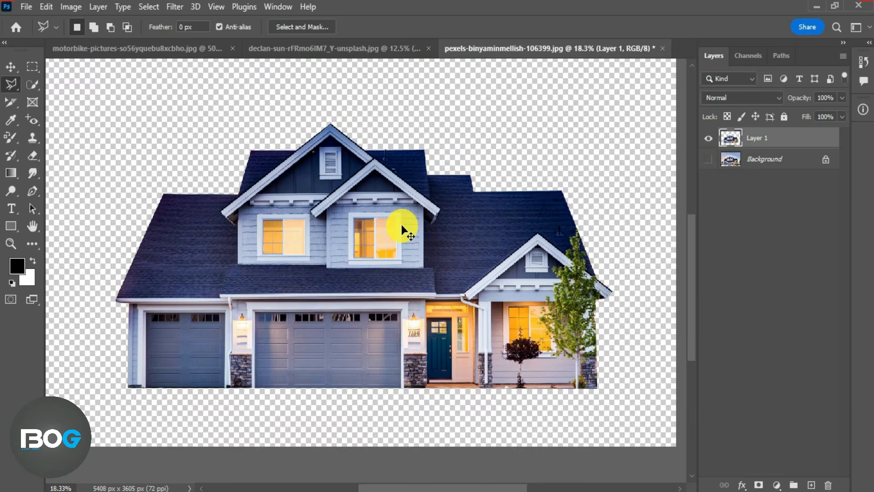
key("ctrl+z")
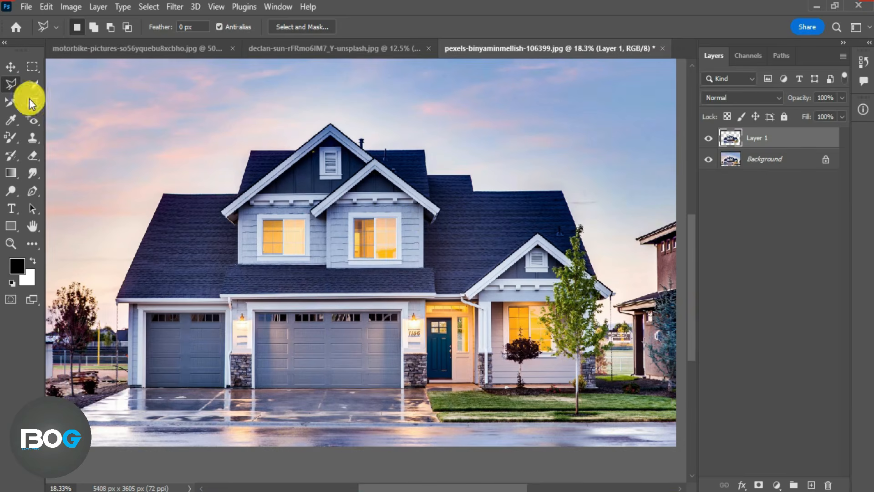
Start a Magnetic Lasso outline in declan-sun-rFRmo6IM7_Y-unsplash.jpg, following the edge of the bear's ear on the window side
right_click(12, 84)
left_click(61, 109)
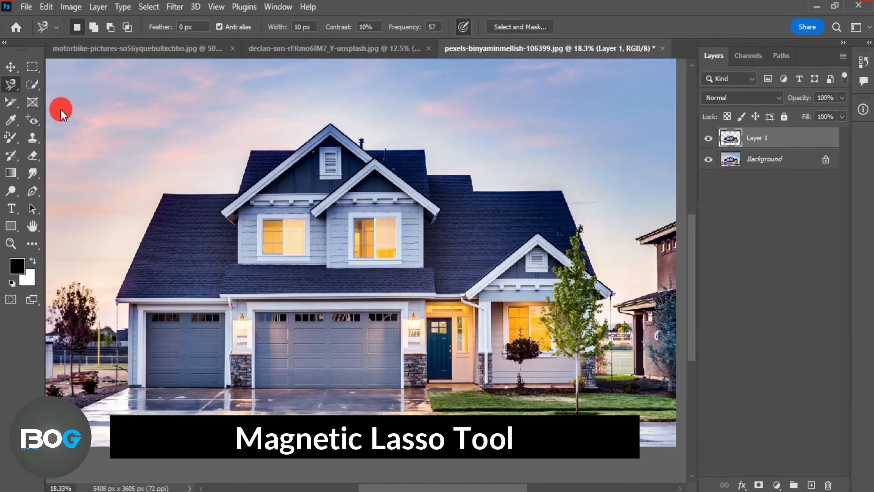
mouse_move(15, 87)
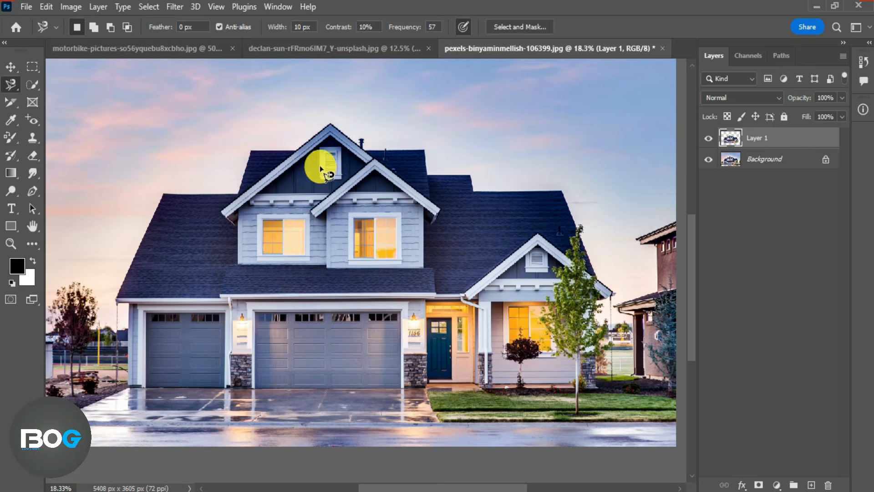
left_click(342, 51)
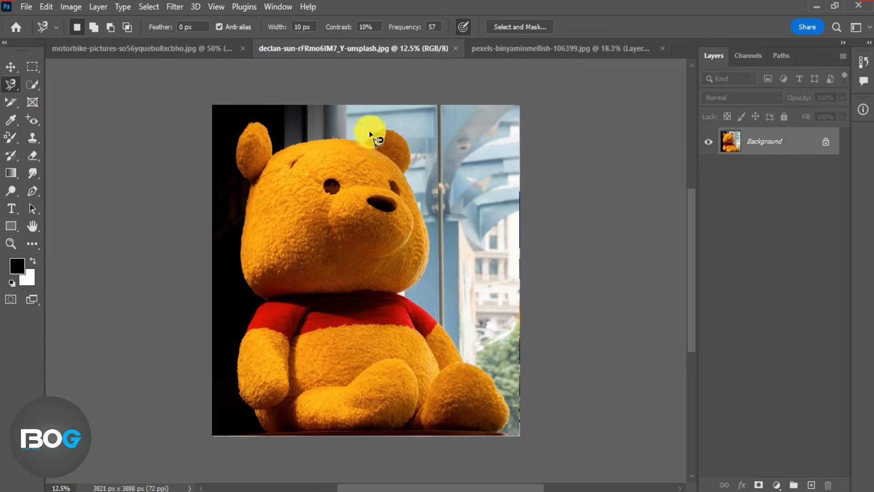
scroll(419, 157, "up", 3)
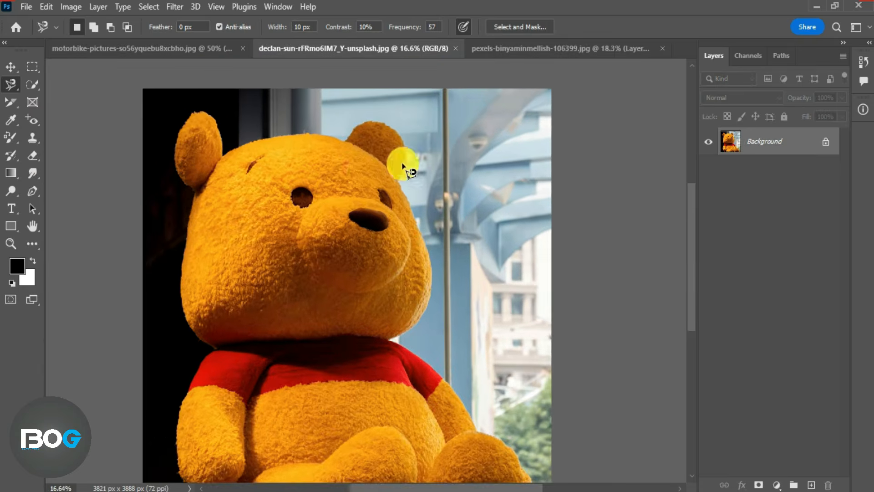
left_click_drag(356, 172, 312, 162)
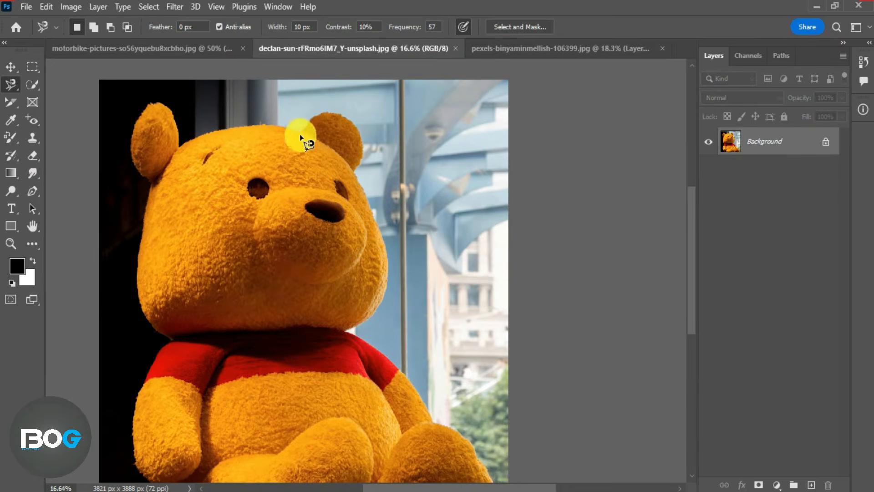
left_click(304, 131)
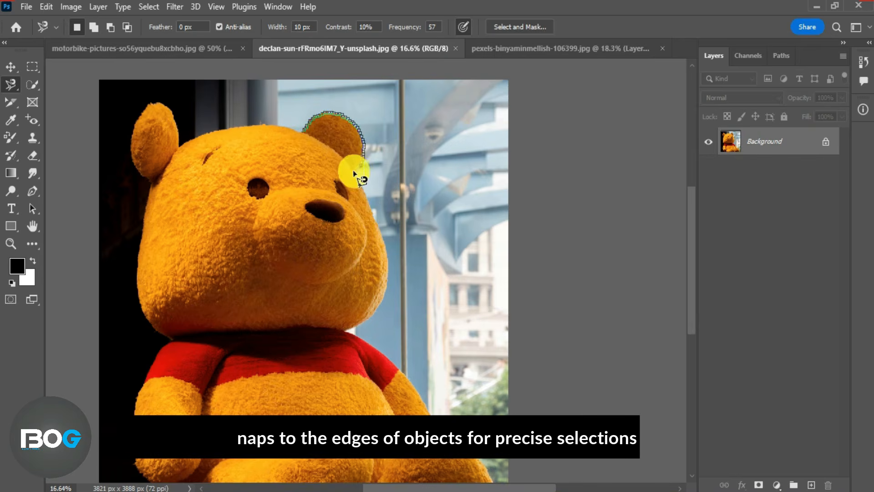
Continue the magnetic outline around the bear's face, body and other ear, and close the selection at its starting point
left_click_drag(351, 332, 309, 204)
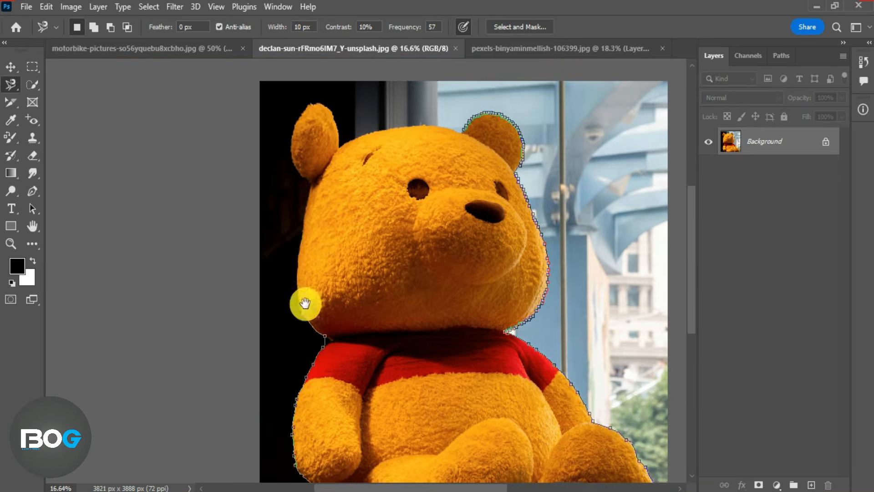
left_click_drag(126, 214, 302, 302)
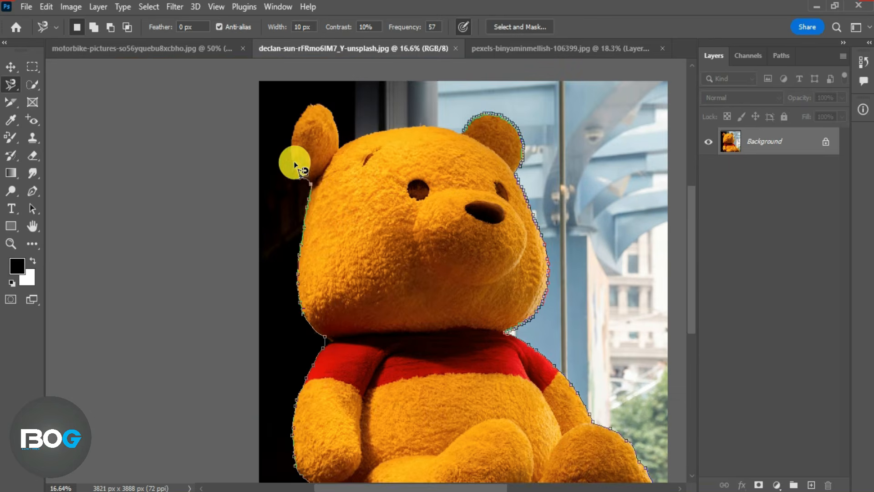
left_click(464, 131)
scroll(412, 179, "down", 2)
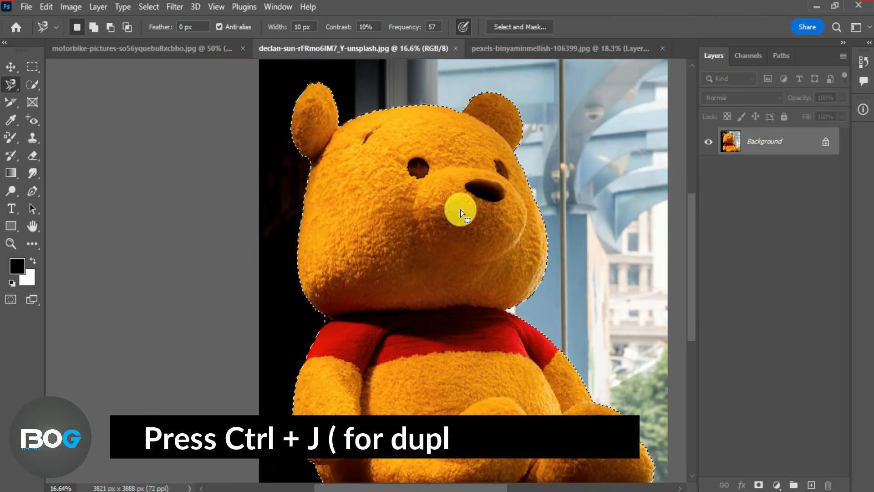
Isolate the selected bear on a new layer with the Background hidden, and move the cutout slightly to the right
key("ctrl+j")
scroll(446, 195, "right", 2)
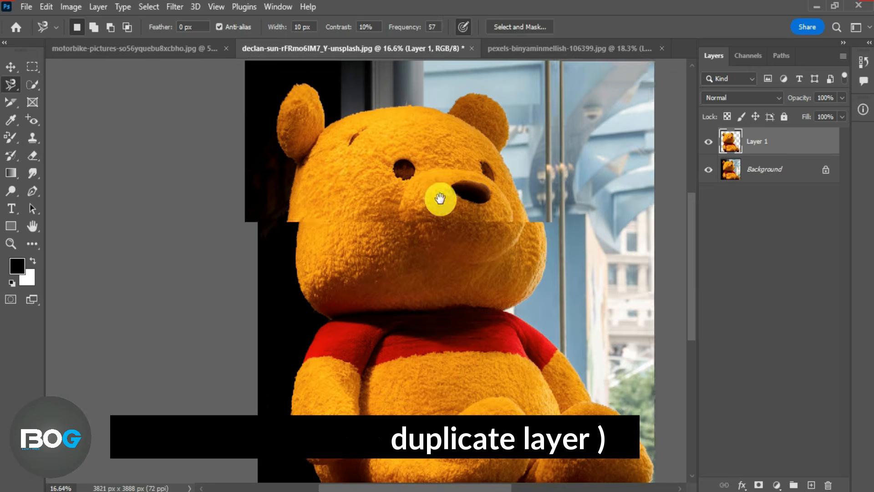
left_click(709, 169)
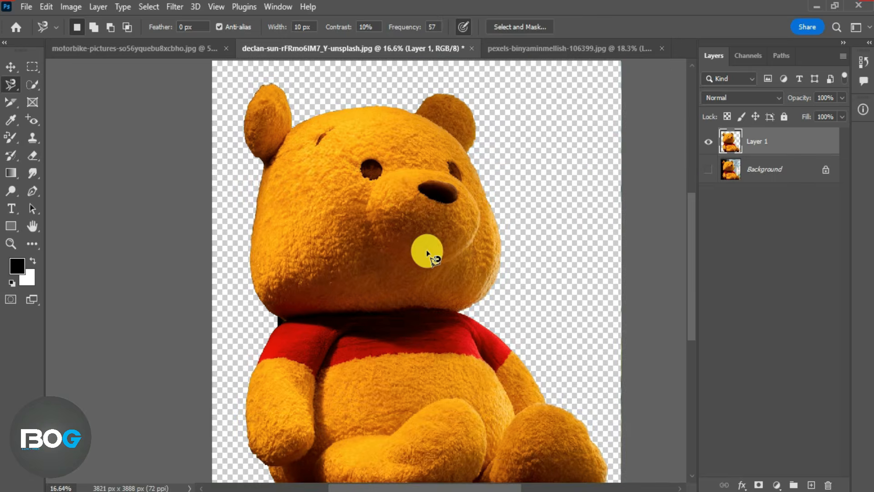
left_click(10, 69)
mouse_move(428, 226)
left_mouse_down()
mouse_move(467, 226)
mouse_move(456, 226)
left_mouse_up()
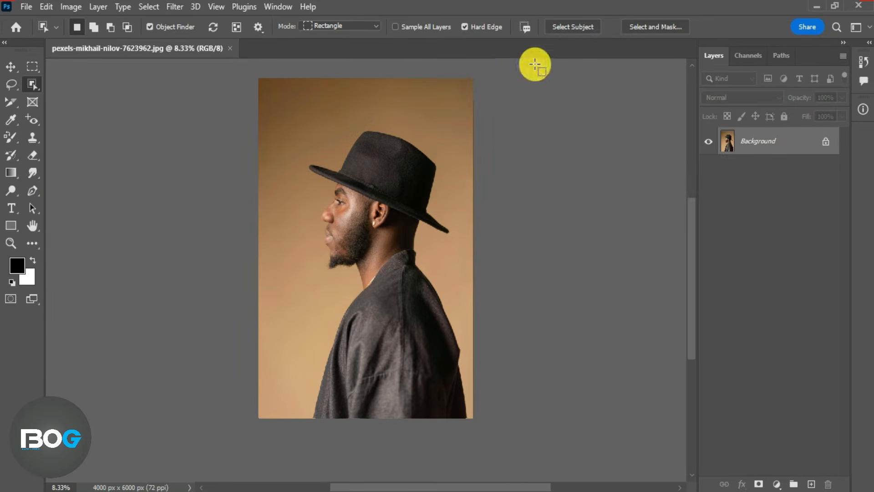
Select the man with Select Subject and copy him to a new layer, previewing the cutout with the Background briefly hidden
left_click(563, 29)
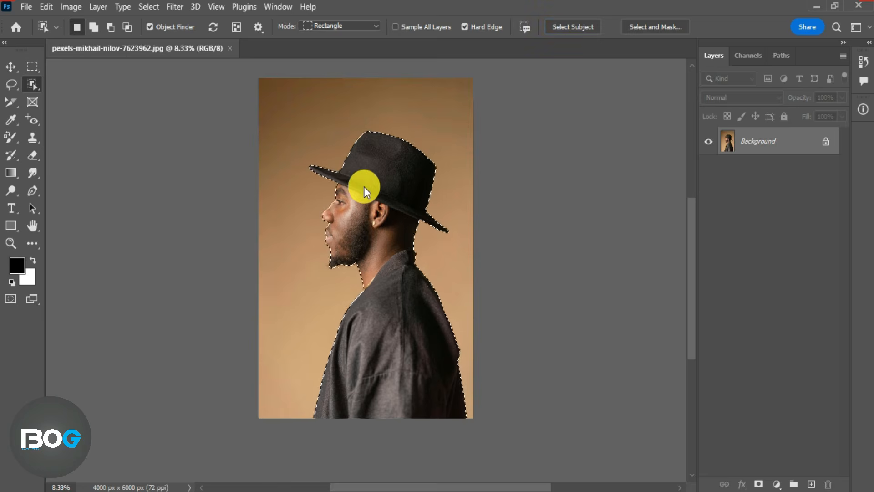
key("ctrl+j")
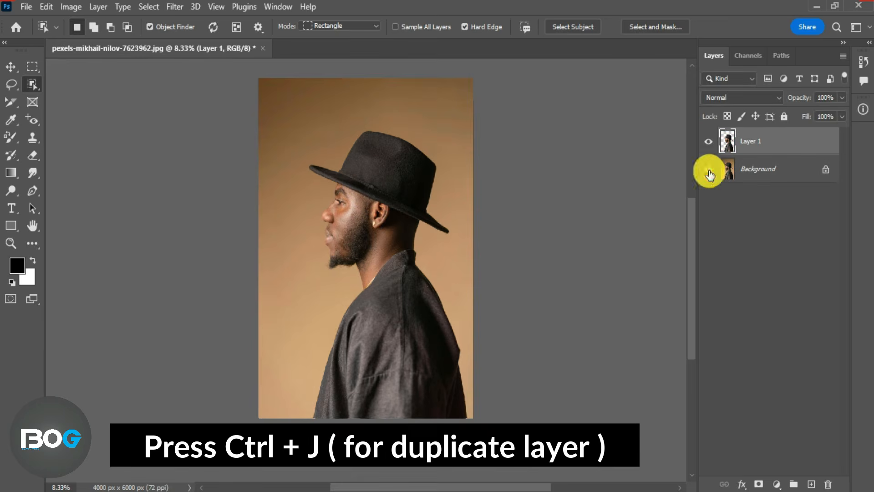
left_click(709, 170)
left_click(709, 170)
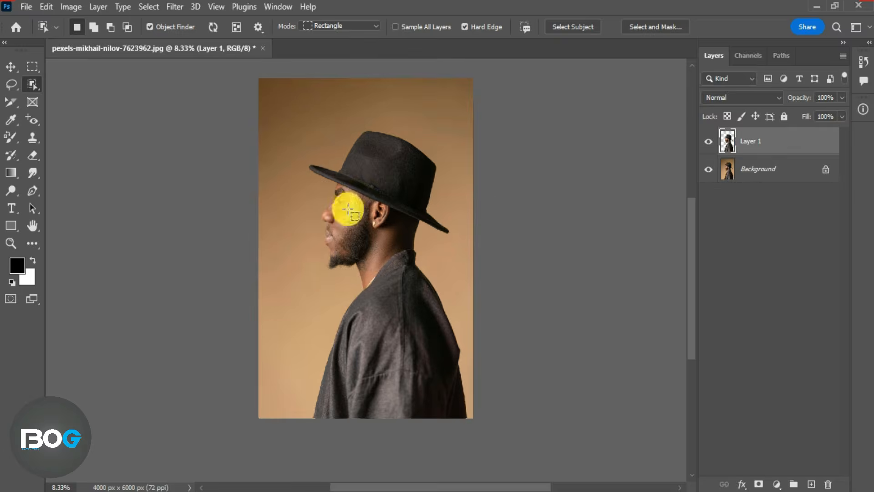
Select the orange and its leaf in 1928237930.jpg with the Quick Selection Tool, using a brush size of 500
right_click(32, 83)
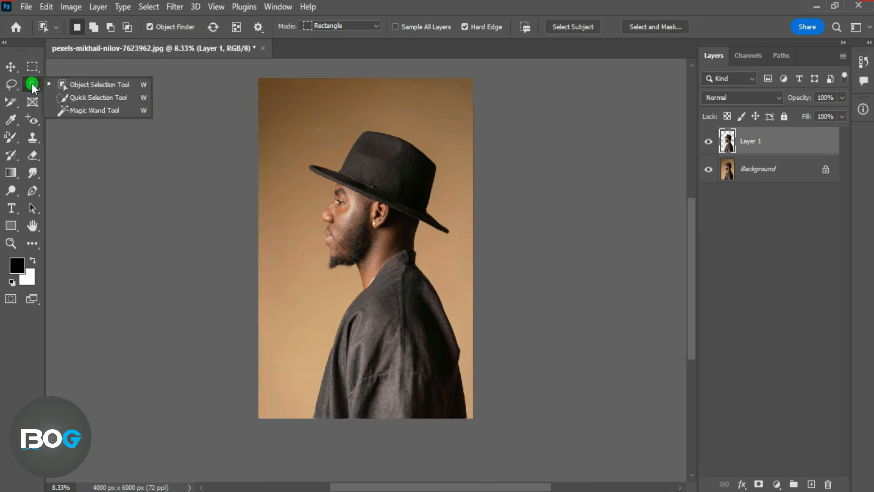
left_click(83, 96)
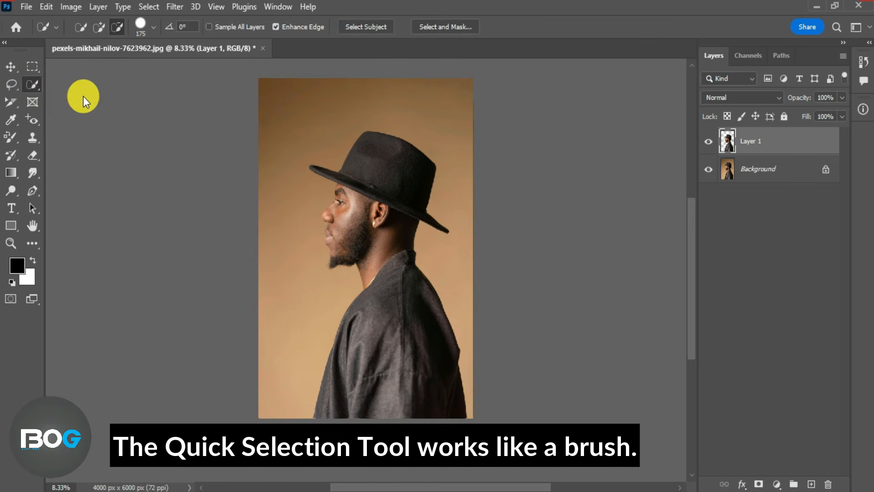
mouse_move(37, 84)
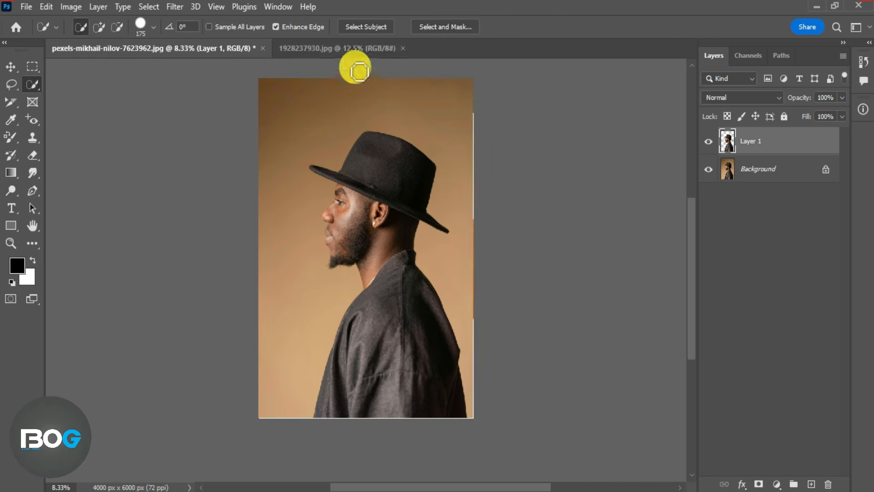
left_click(354, 52)
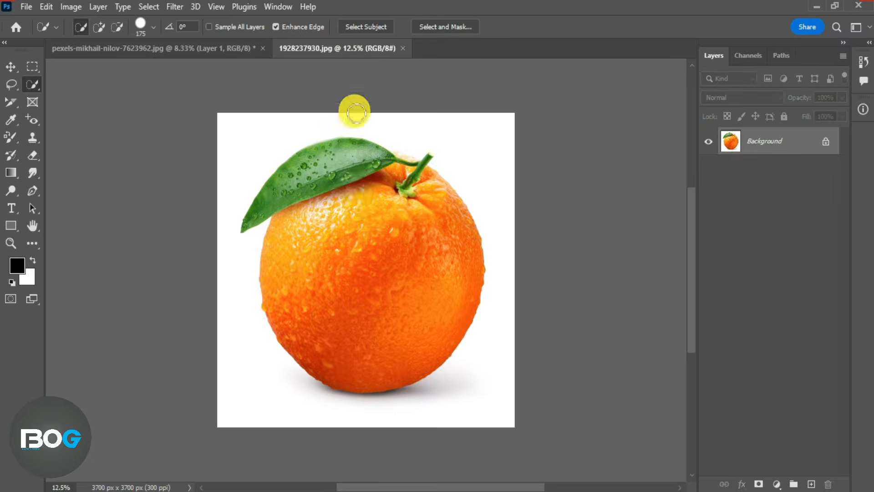
key("bracketright")
key("bracketright")
key("bracketright")
key("bracketright")
key("bracketright")
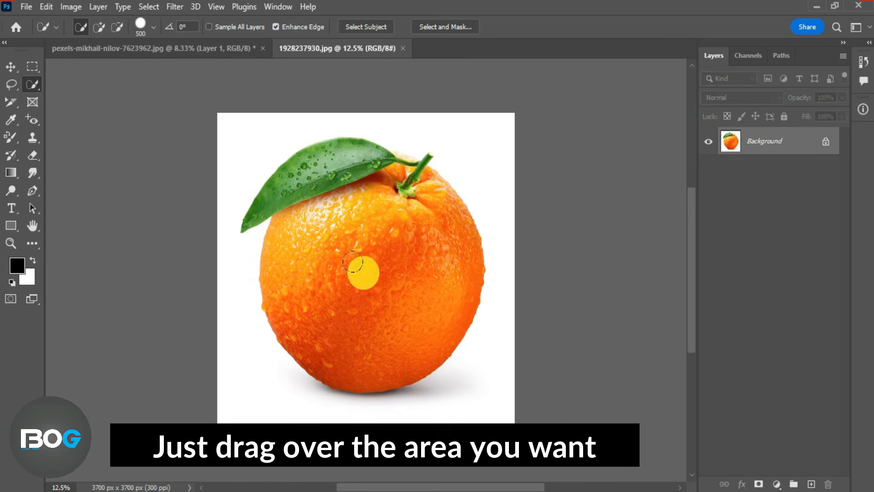
mouse_move(363, 295)
left_mouse_down()
mouse_move(349, 273)
mouse_move(327, 176)
mouse_move(308, 174)
mouse_move(398, 170)
mouse_move(375, 161)
mouse_move(397, 171)
mouse_move(398, 186)
mouse_move(367, 248)
mouse_move(390, 285)
mouse_move(359, 309)
mouse_move(366, 259)
mouse_move(388, 231)
left_mouse_up()
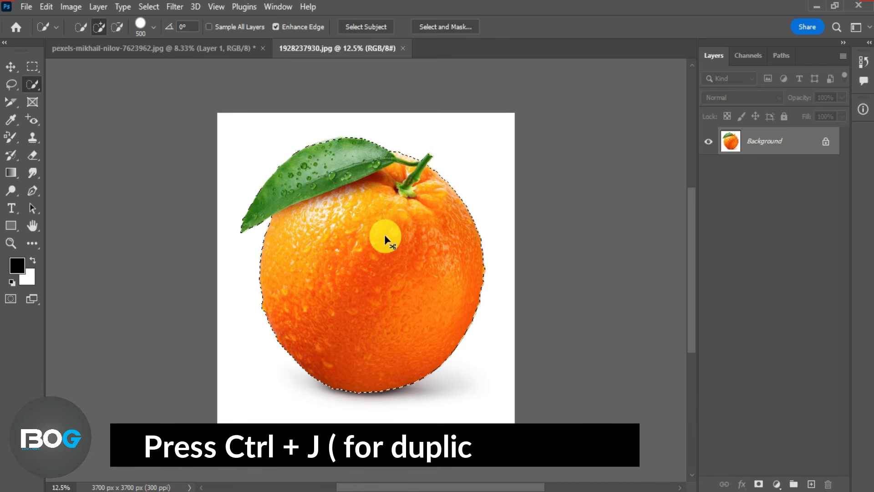
Copy the selected orange to a new layer, preview it without the Background, and undo the copy and selection
key("ctrl+j")
left_click(709, 170)
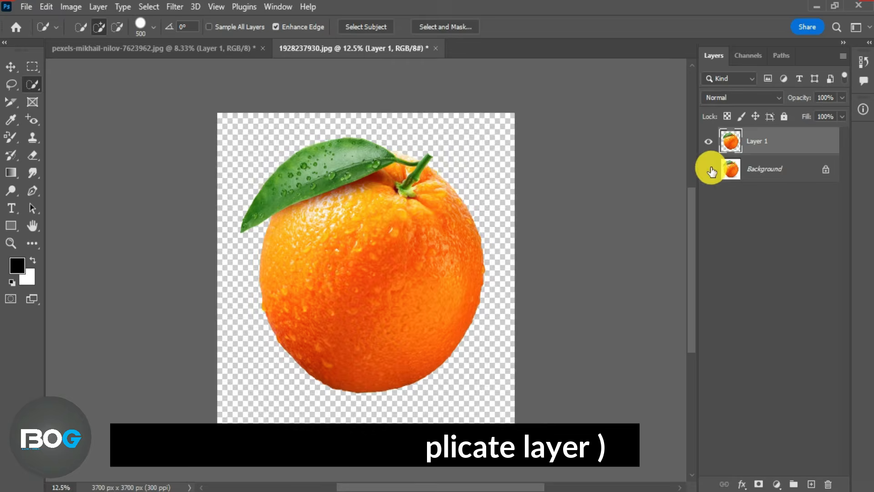
left_click(709, 169)
key("ctrl+alt+z")
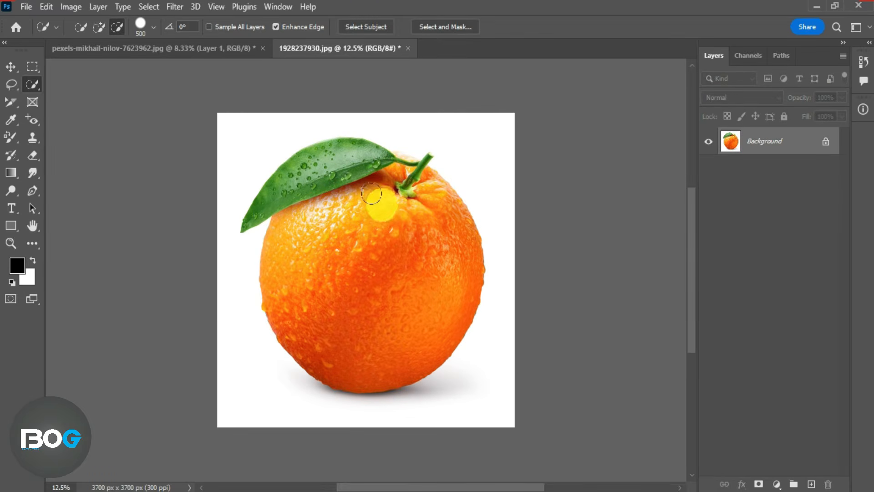
Select the plain yellow backdrop around the jar in Honey-Jar-Mockup-1.jpg with the Magic Wand Tool
right_click(38, 84)
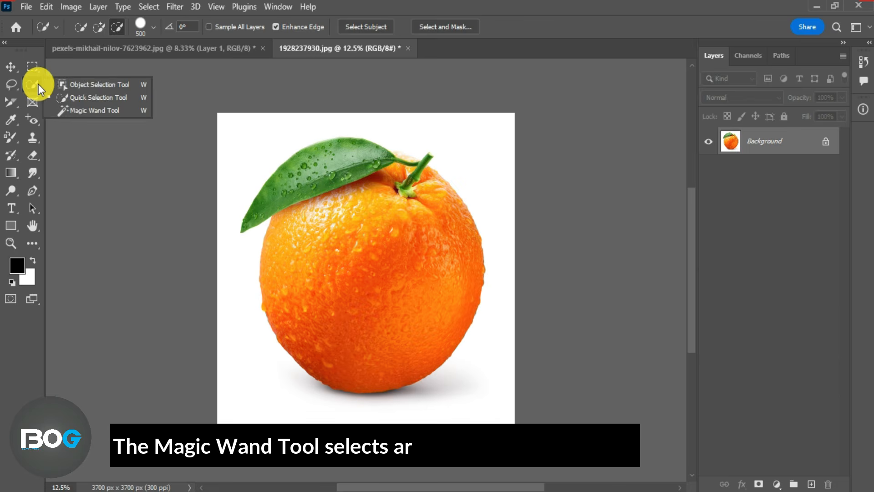
left_click(94, 111)
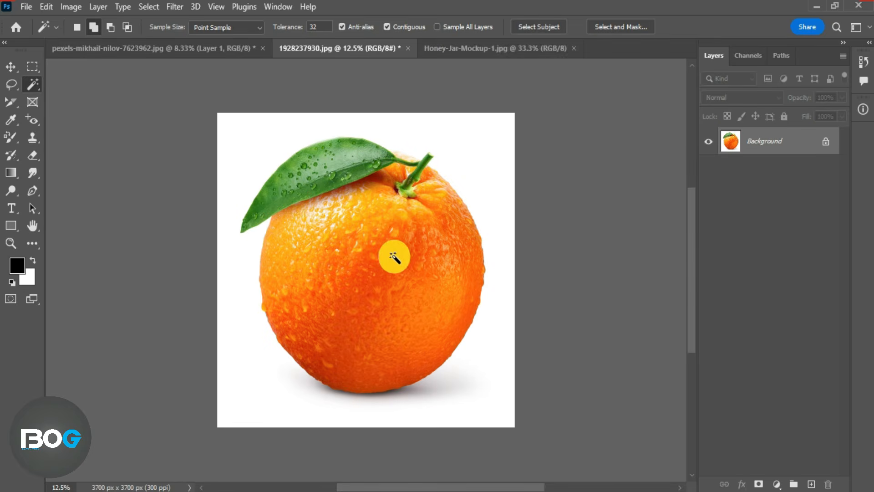
left_click(456, 46)
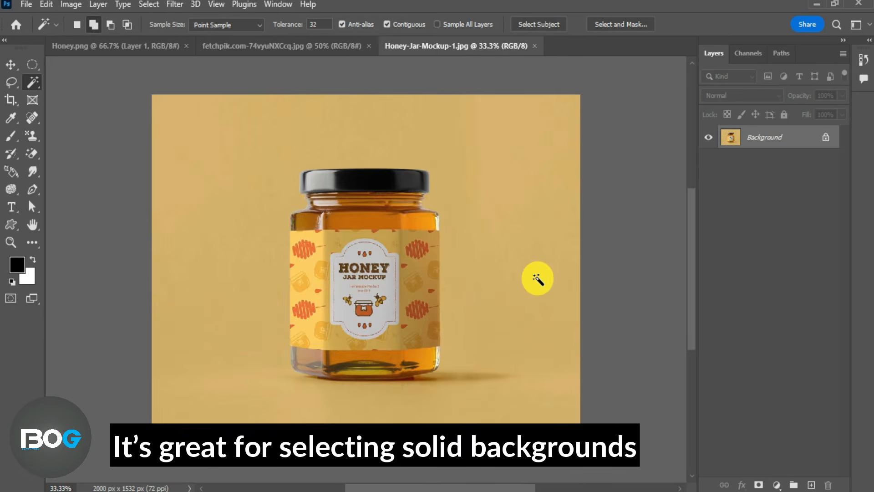
left_click(538, 279)
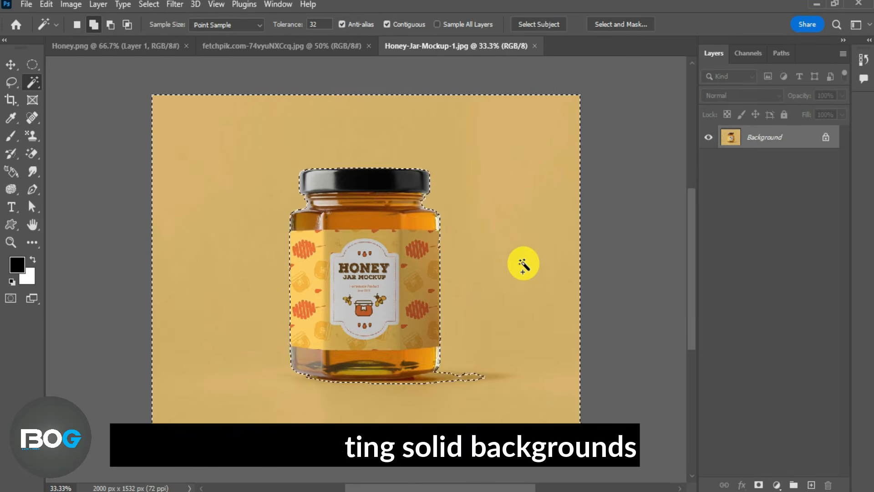
Copy the selected yellow backdrop to a new layer, and toggle the Background layer's visibility to preview the jar-shaped gap
key("ctrl+j")
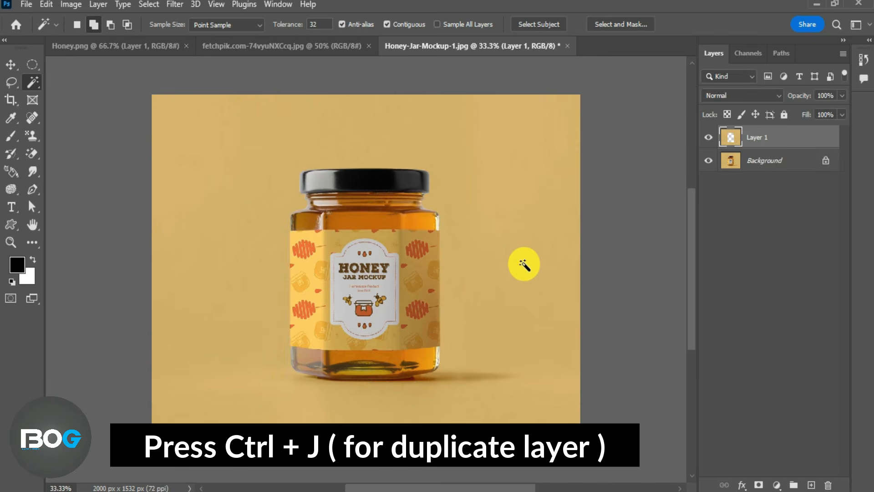
left_click(708, 160)
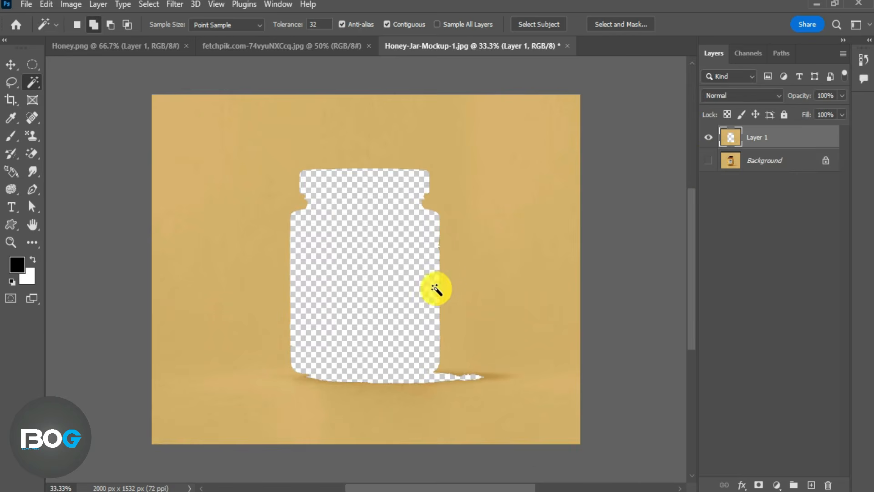
left_click(705, 162)
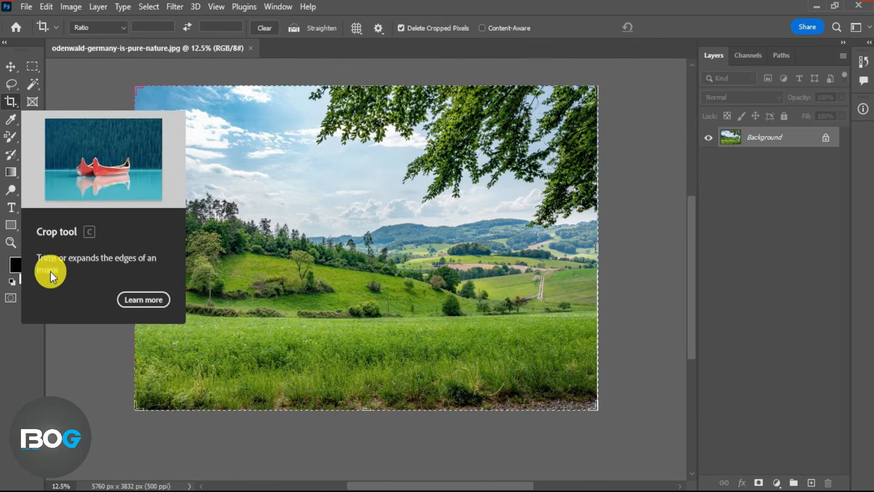
Rotate the crop of the landscape photo slightly counterclockwise with the Crop Tool, apply it, and undo the crop
left_click(246, 177)
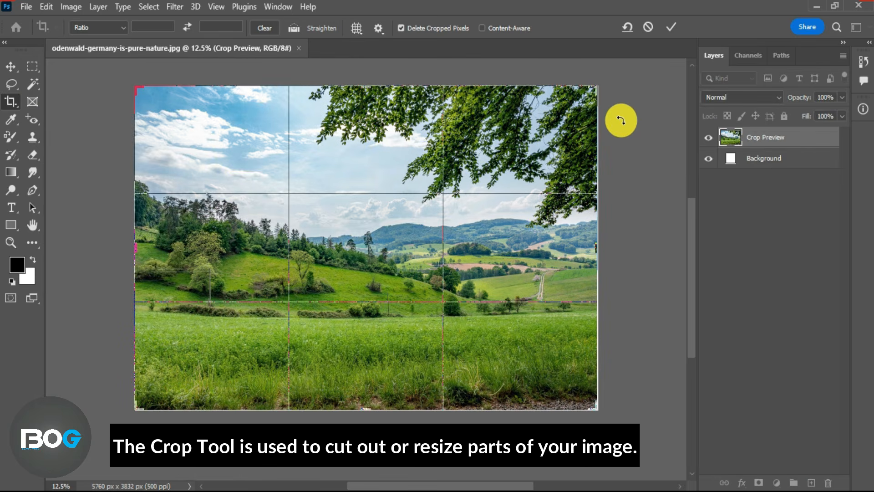
left_click_drag(621, 89, 612, 67)
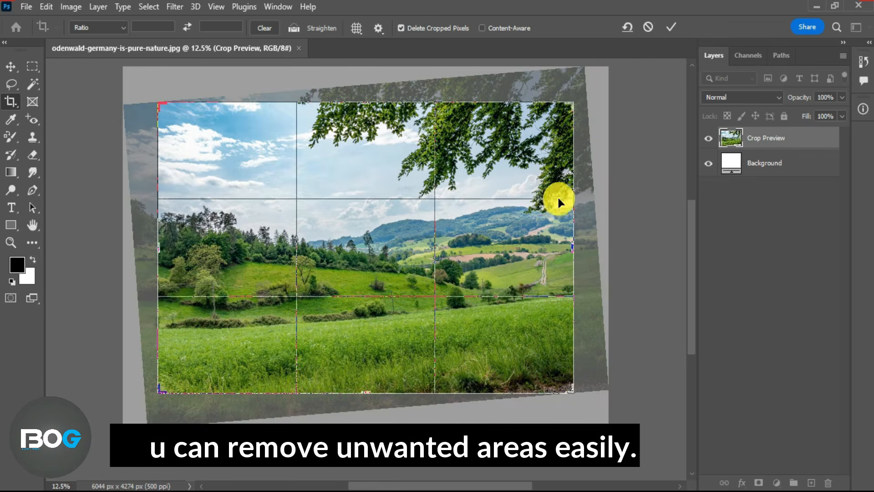
left_click(671, 27)
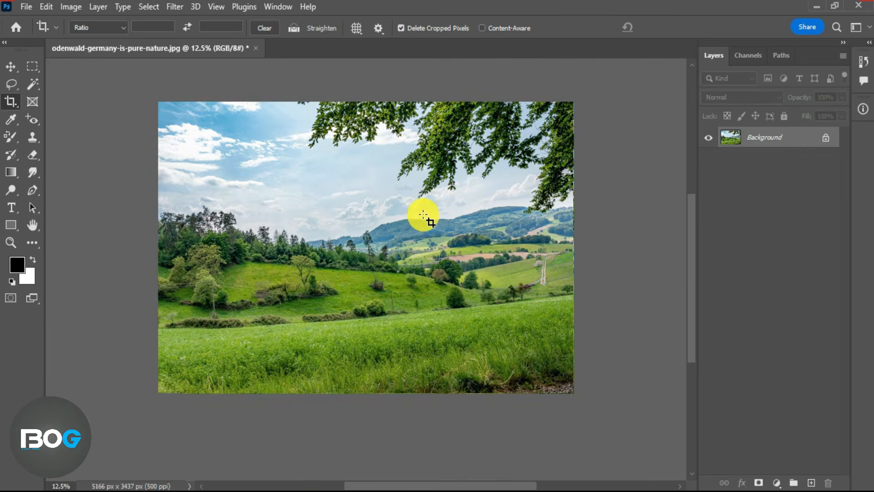
key("ctrl")
key("ctrl+z")
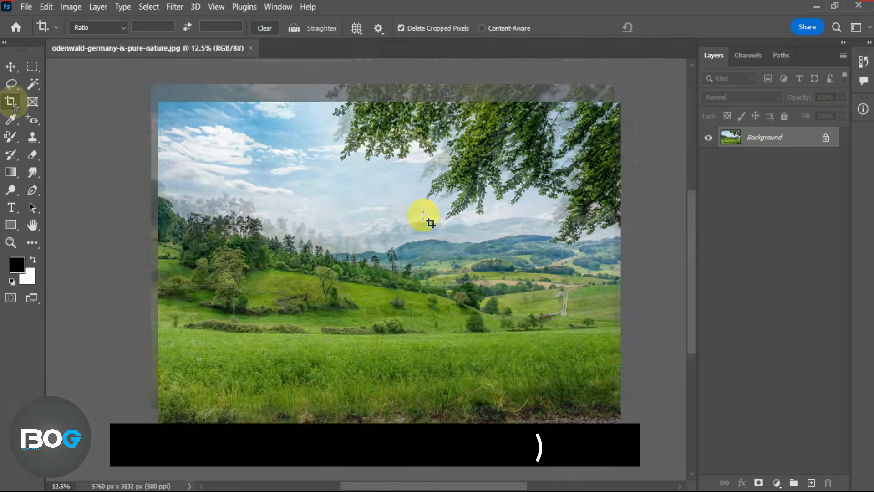
Crop the landscape photo to a skewed four-cornered area of hills and meadow with the Perspective Crop Tool, and undo the crop
right_click(12, 102)
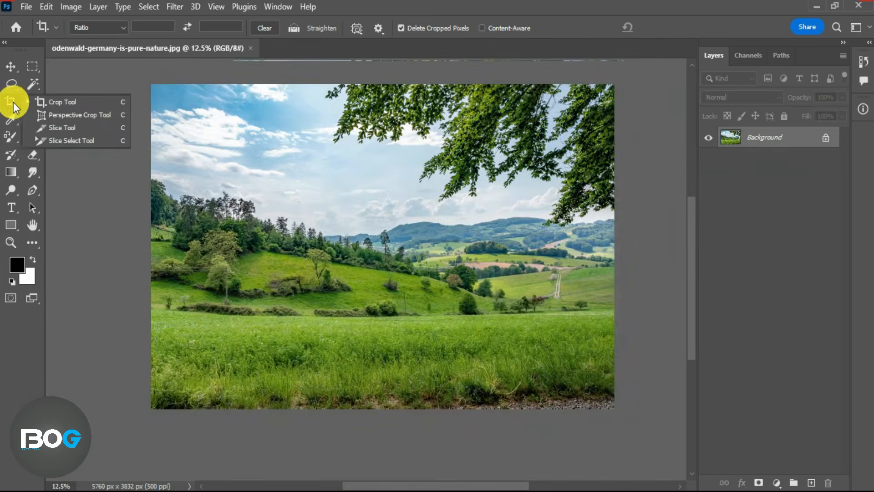
left_click(69, 115)
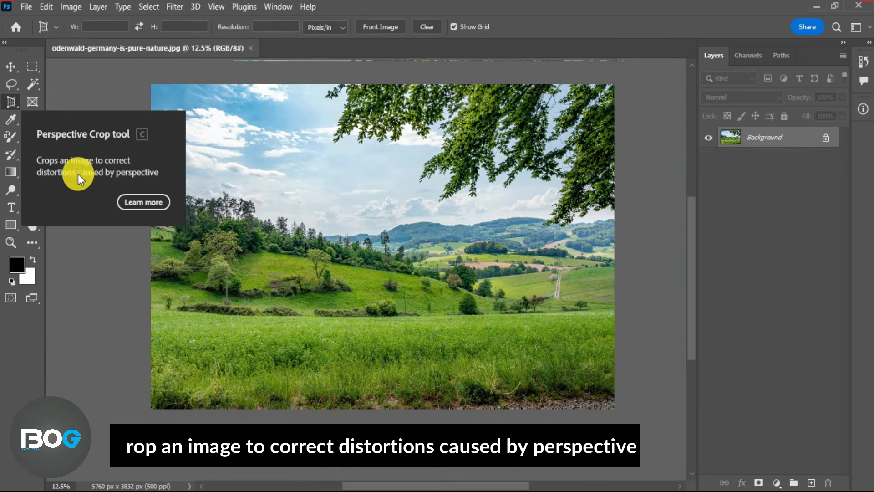
left_click_drag(249, 174, 501, 373)
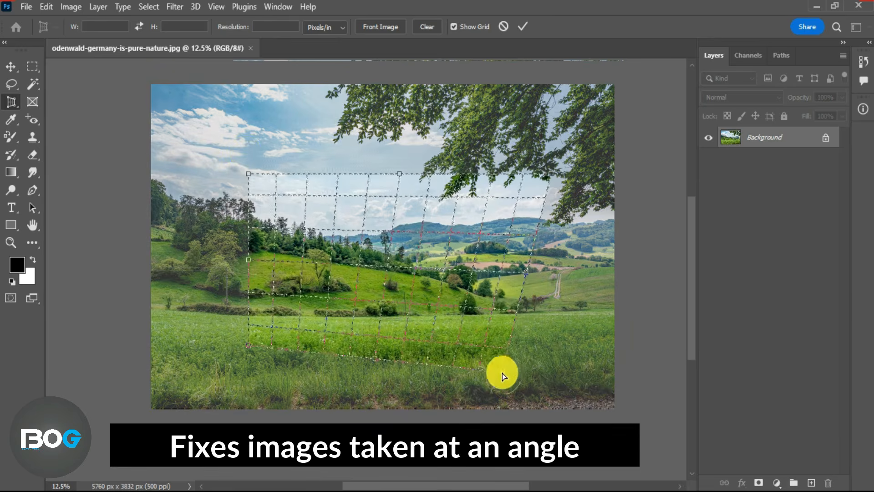
left_click_drag(247, 346, 313, 385)
left_click_drag(501, 375, 604, 356)
left_click_drag(248, 174, 265, 205)
left_click(521, 26)
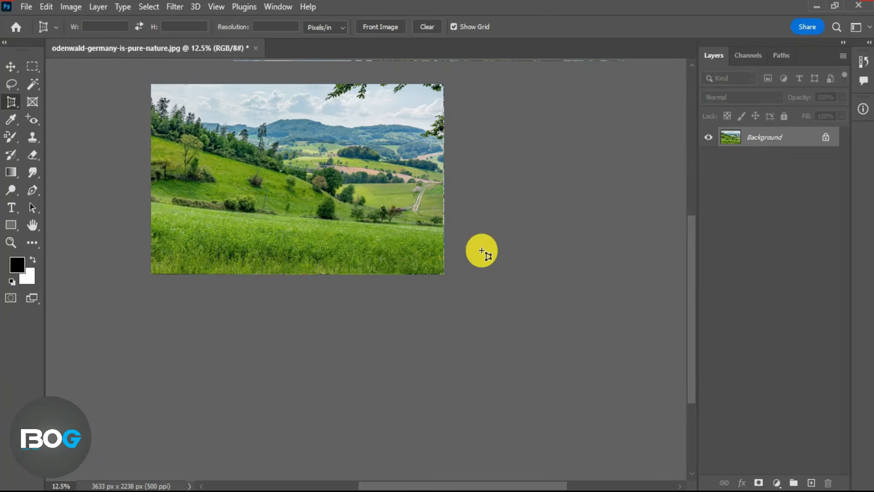
left_click_drag(325, 155, 414, 204)
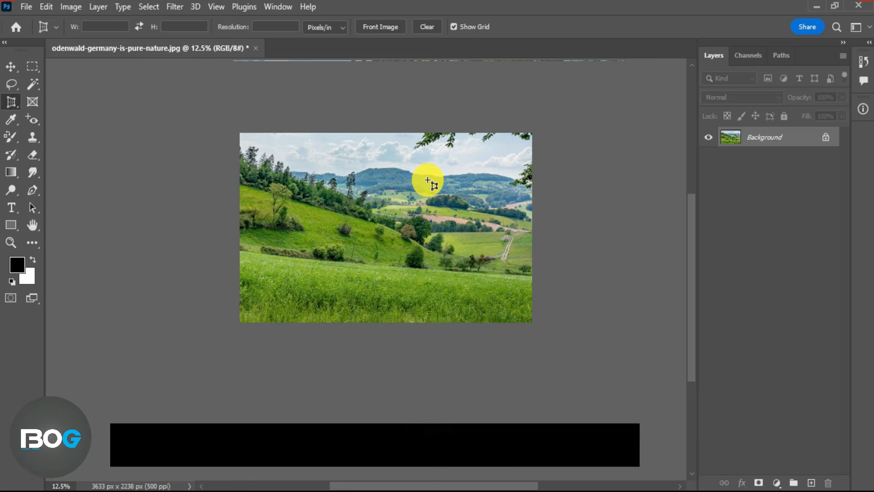
key("ctrl+z")
left_click_drag(477, 210, 389, 158)
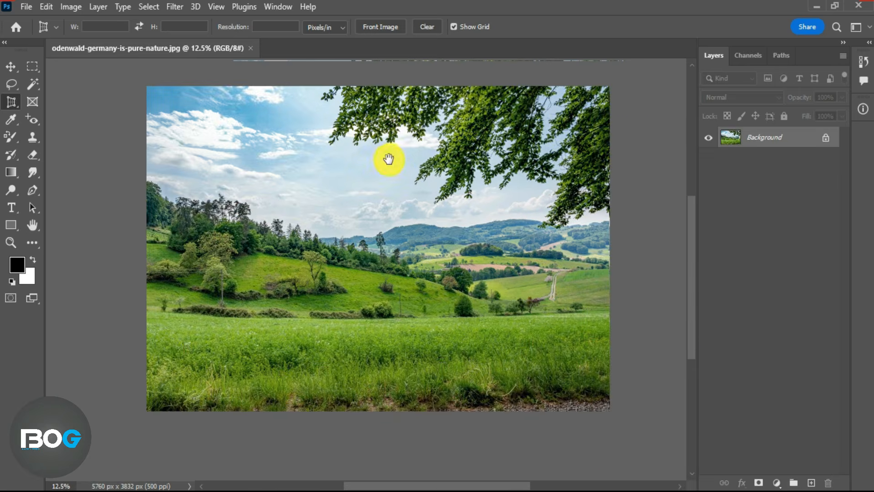
Draw two full-width slices with the Slice Tool, one over the sky and hills and a narrow strip across the lower meadow
right_click(14, 102)
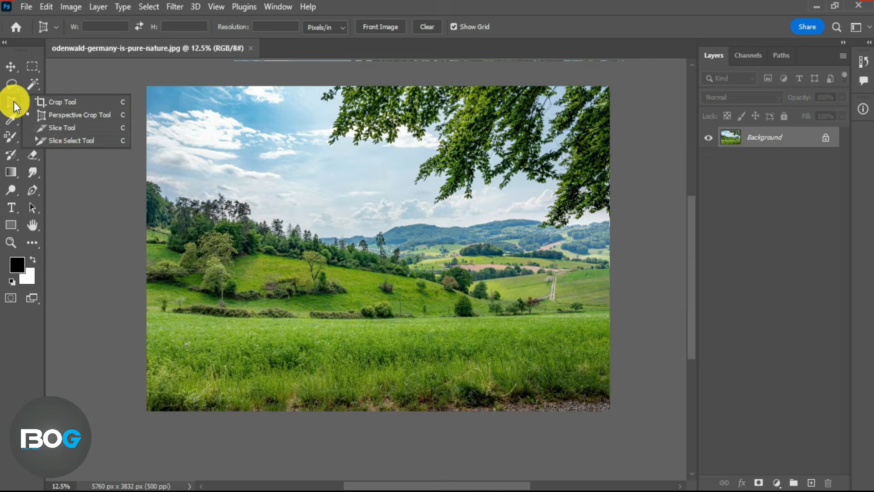
left_click(68, 127)
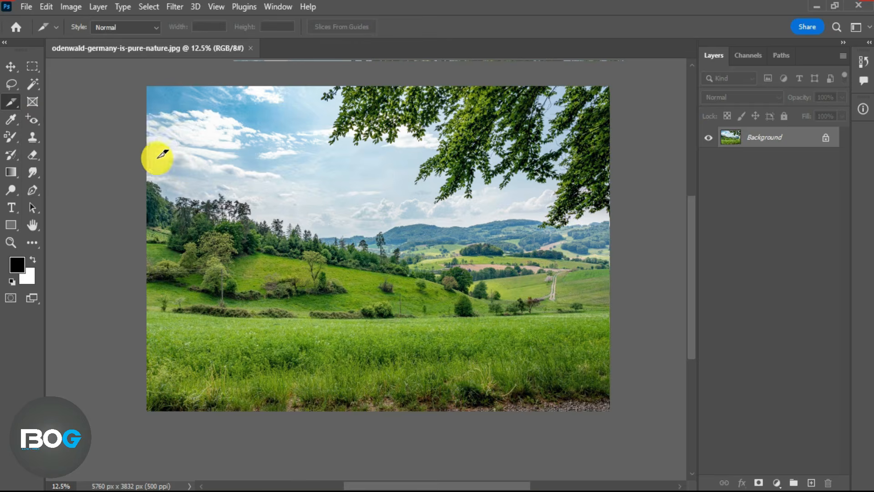
left_click_drag(151, 91, 609, 315)
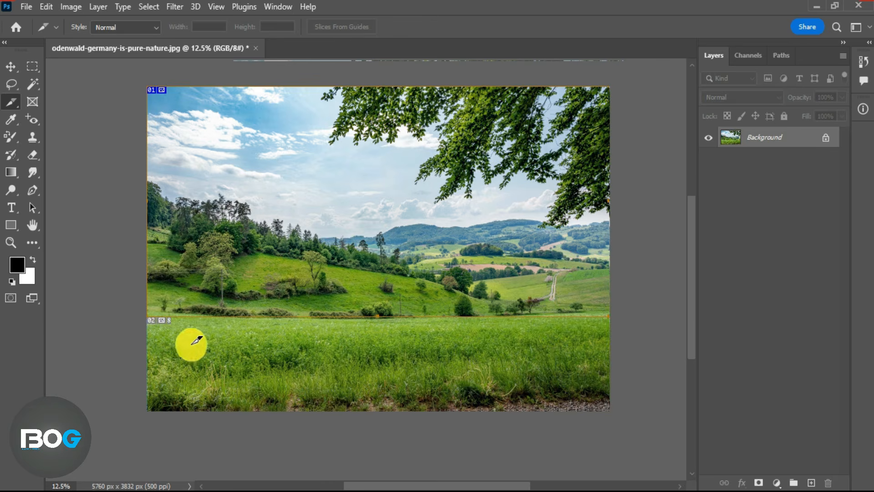
left_click_drag(142, 354, 609, 377)
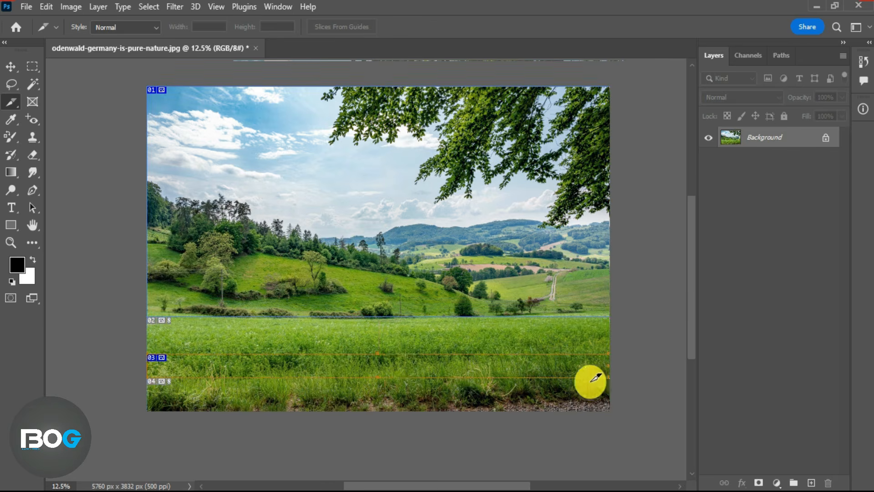
Extend the narrow meadow slice's upper edge to the bottom of the sky-and-hills slice with the Slice Select Tool
right_click(20, 107)
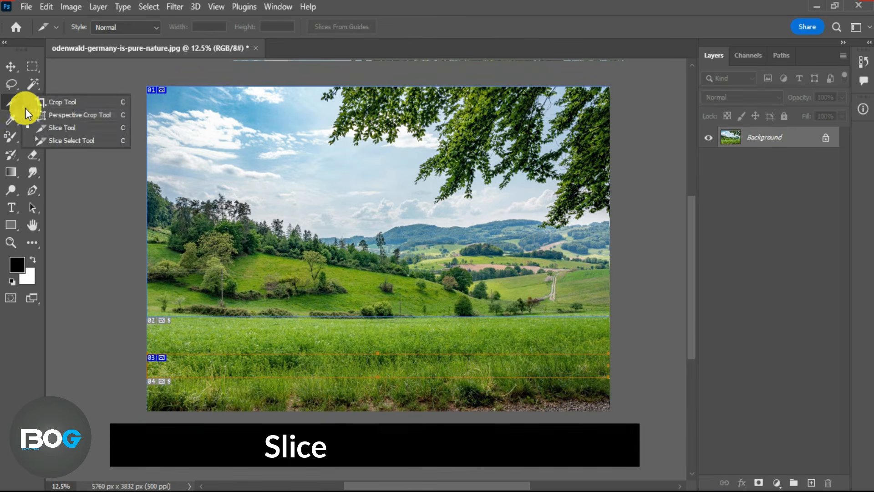
left_click(62, 140)
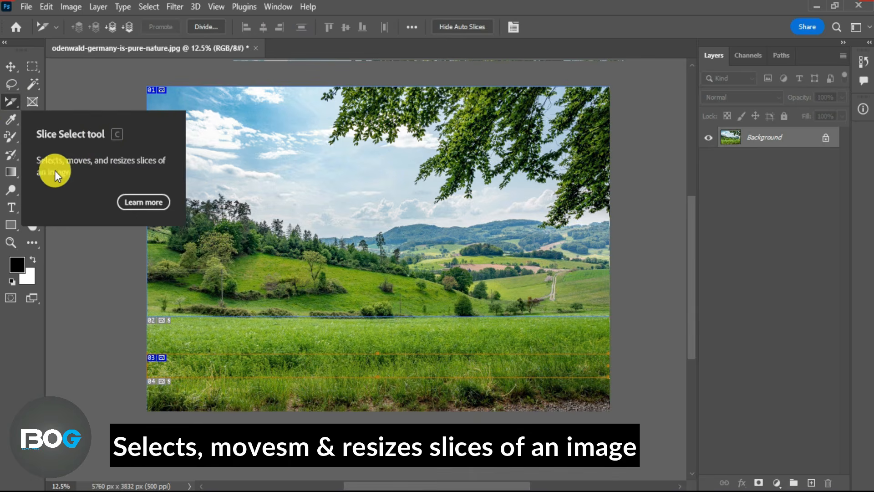
left_click_drag(379, 355, 380, 316)
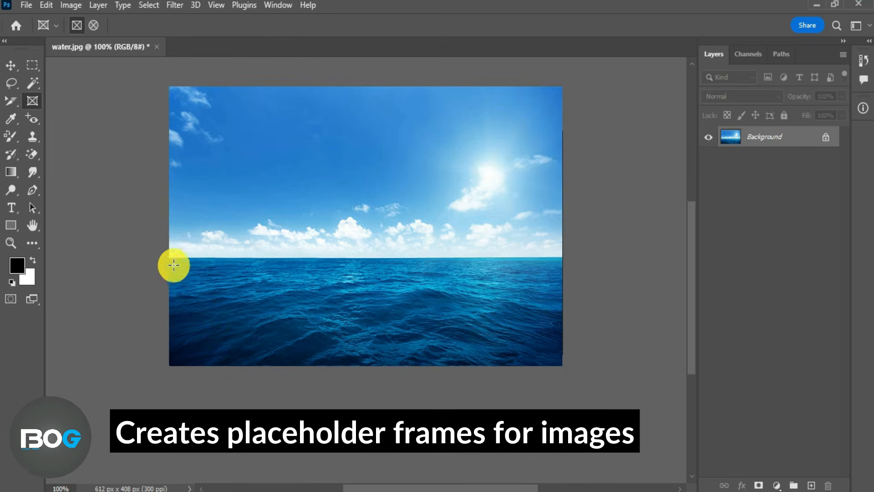
Draw a rectangular frame over the sea in water.jpg with the Frame Tool and drop an external image into it
left_click_drag(169, 257, 560, 367)
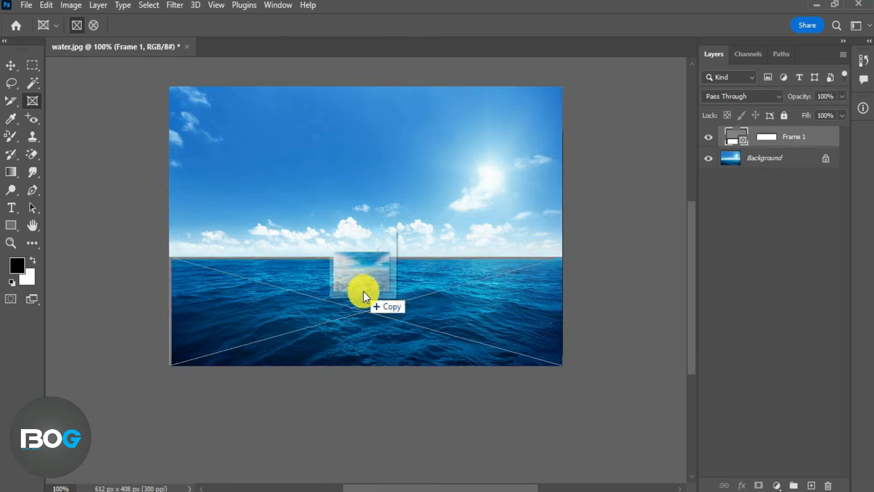
left_click_drag(364, 291, 393, 264)
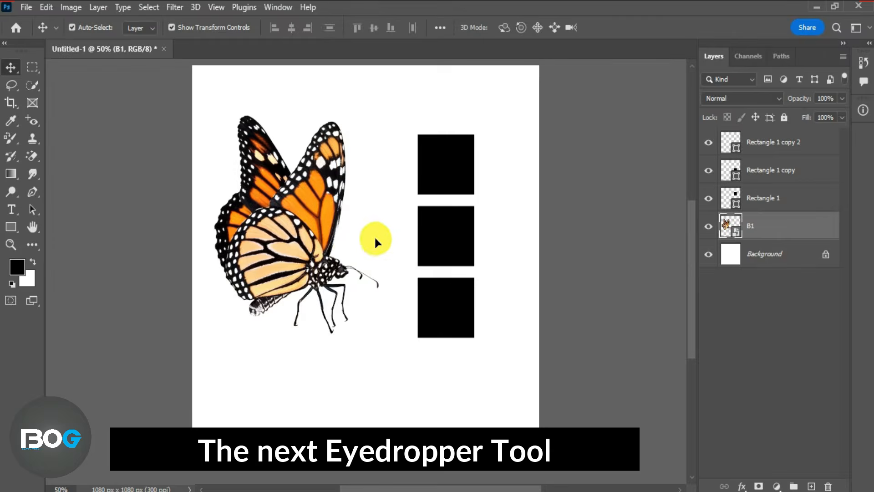
Sample the butterfly's orange wing as the foreground color, and recolor the Rectangle 1 square with orange picked from the wing
left_click(15, 119)
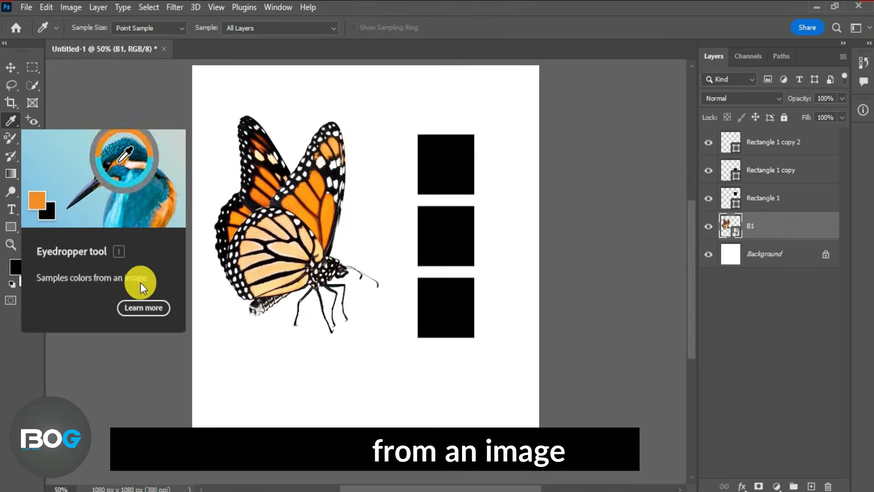
left_click(313, 210)
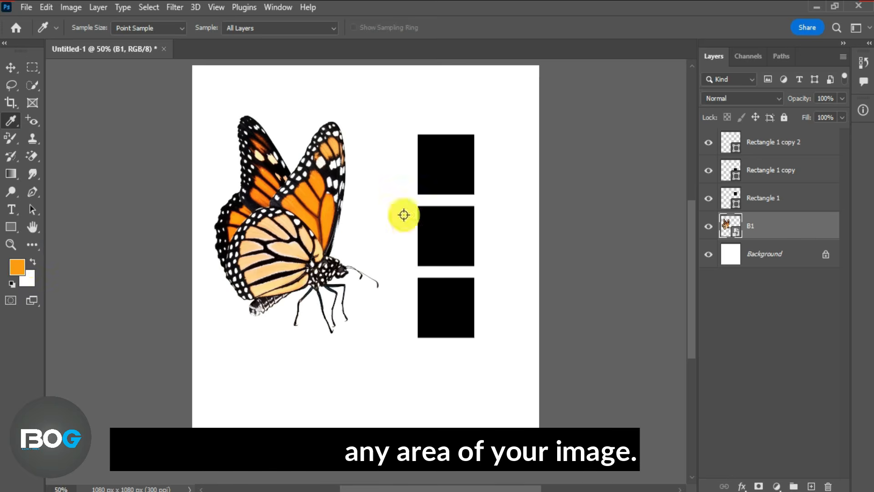
left_click(731, 197)
double_click(731, 197)
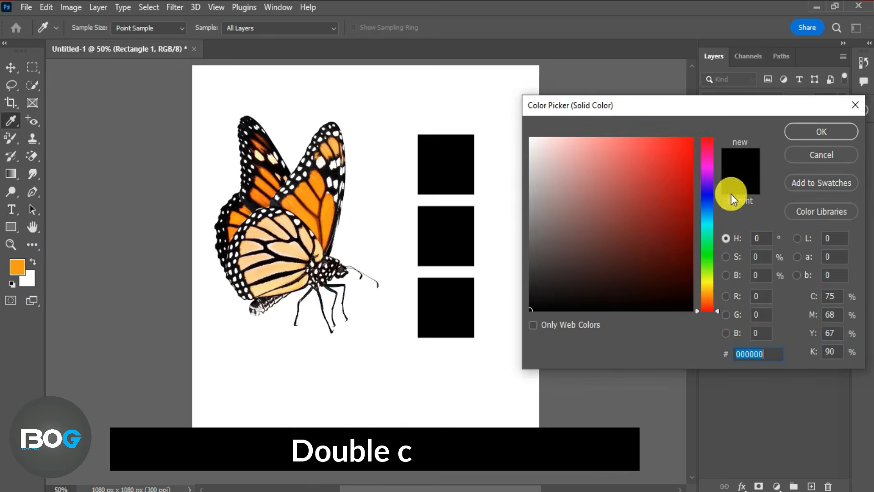
left_click(313, 180)
left_click(807, 129)
Recolor the Rectangle 1 copy square with the pale peach ffd18b sampled from the butterfly's lower wing
double_click(728, 171)
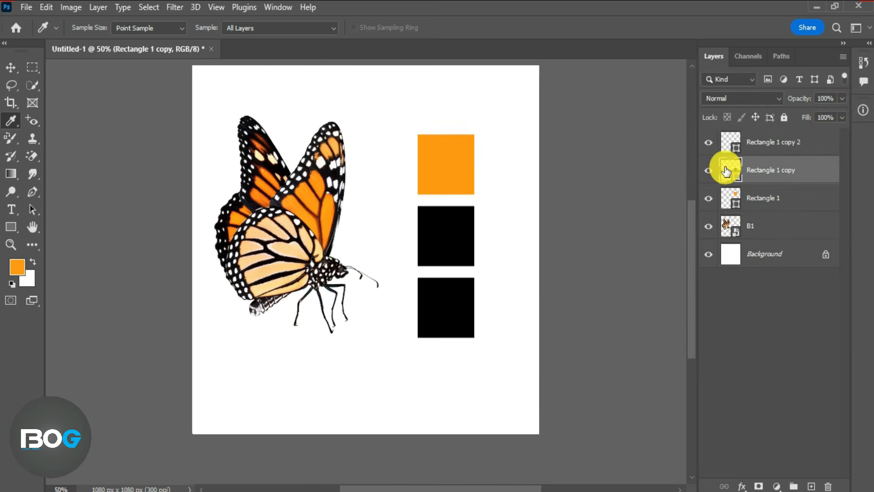
left_click(301, 252)
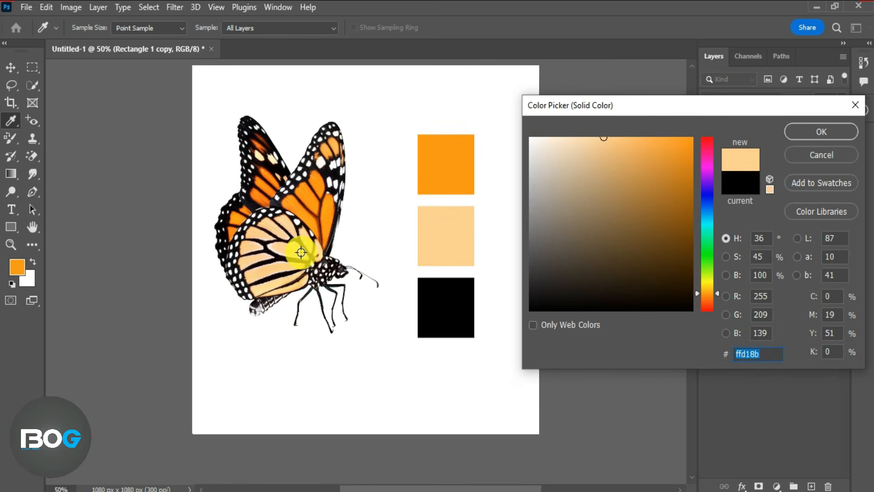
left_click(792, 135)
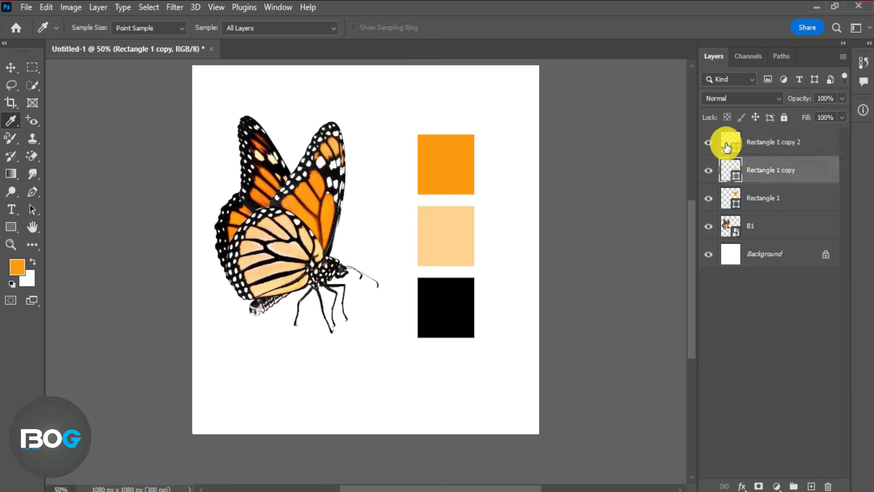
Recolor the Rectangle 1 copy 2 square with the brown 91350b sampled near the tip of the butterfly's rear wing
double_click(727, 146)
left_click(257, 195)
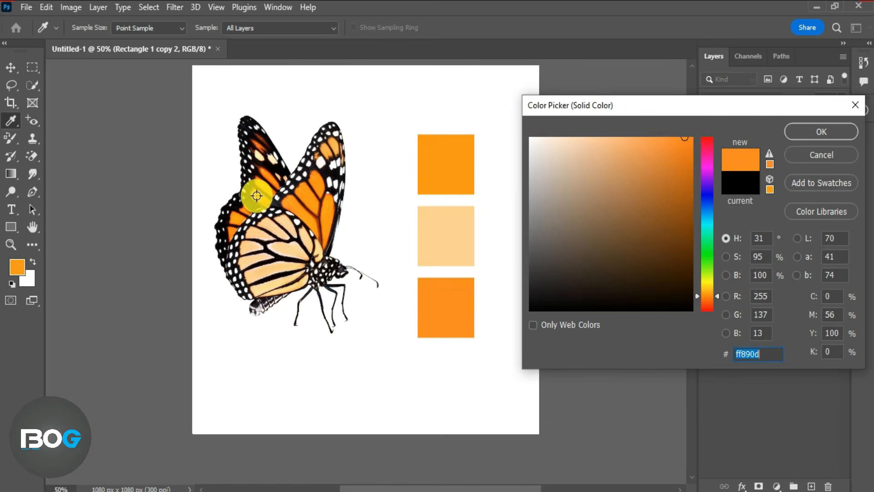
left_click(258, 144)
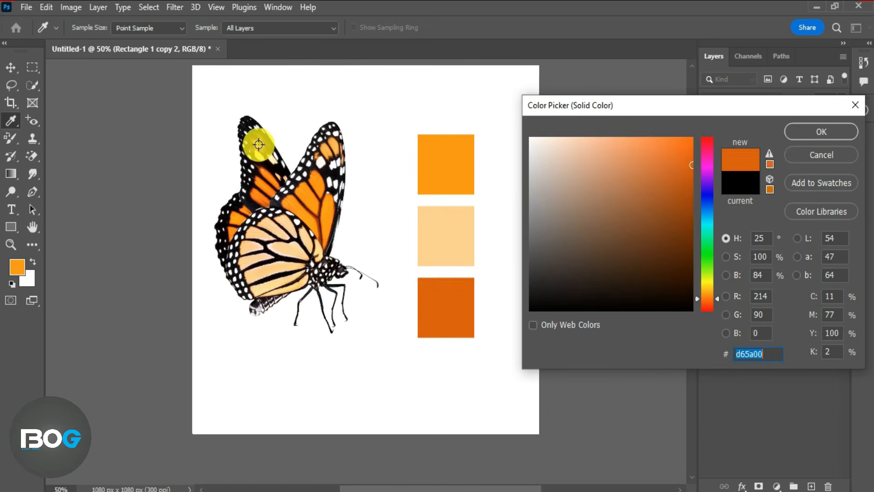
left_click(257, 135)
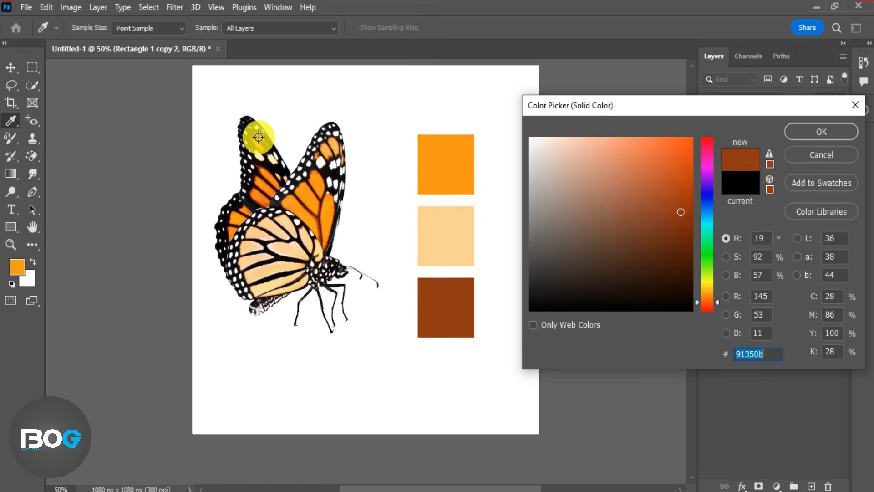
left_click(797, 136)
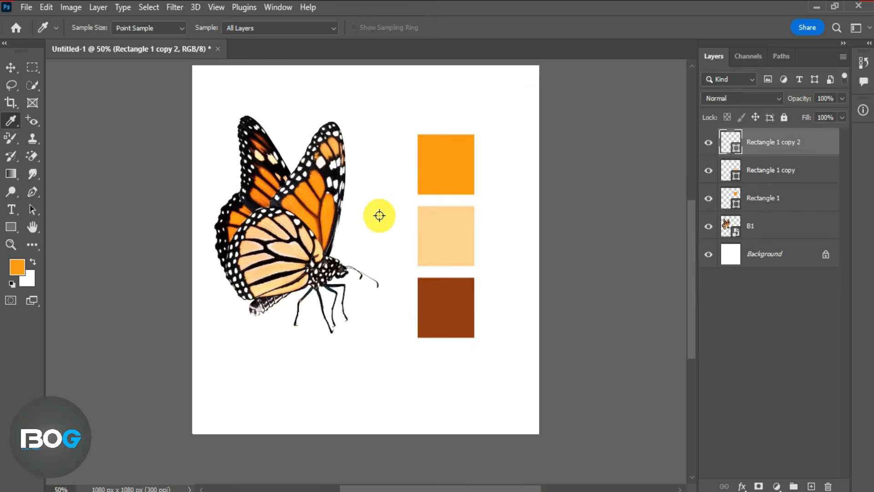
Switch to the 3D Material Eyedropper Tool and view its description
left_click(11, 125)
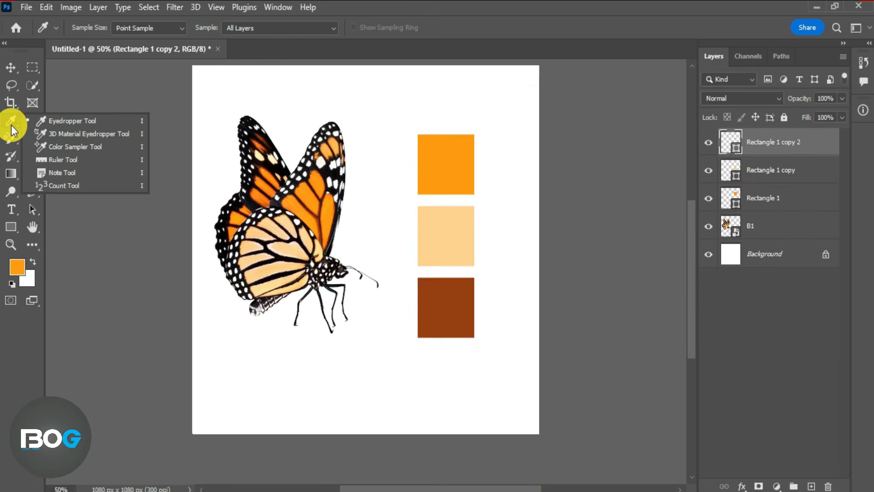
left_click(61, 134)
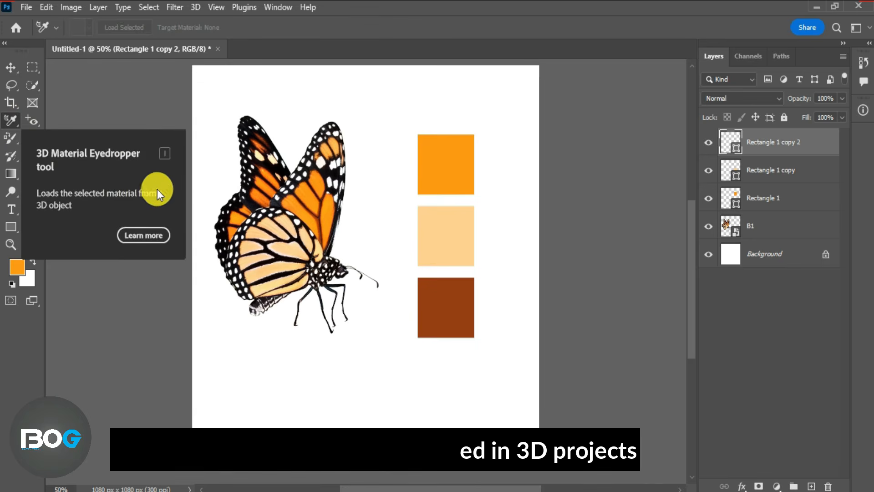
Place color sampler points on the orange square and the butterfly's orange wing, with the first sampler's readout set to Actual Color
right_click(15, 123)
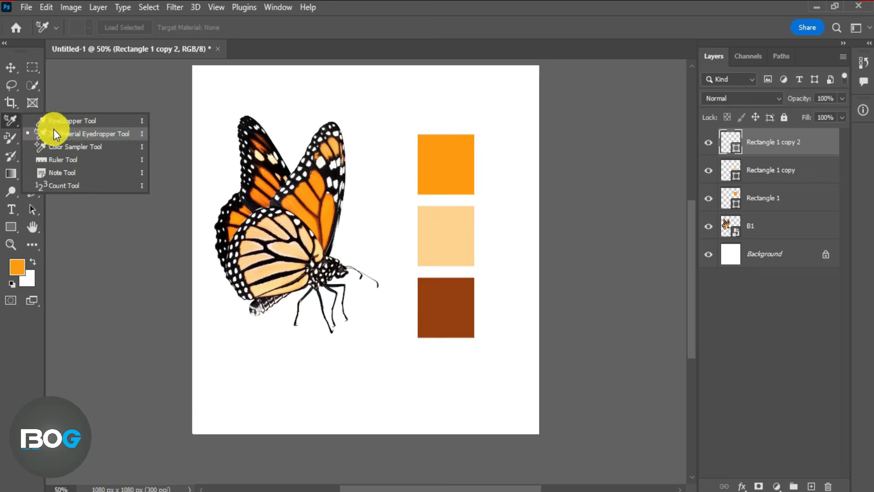
left_click(61, 148)
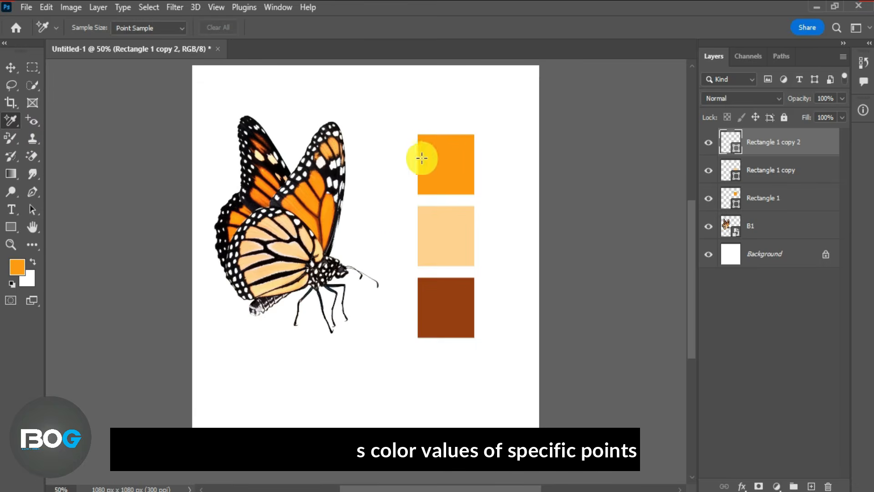
left_click(424, 142)
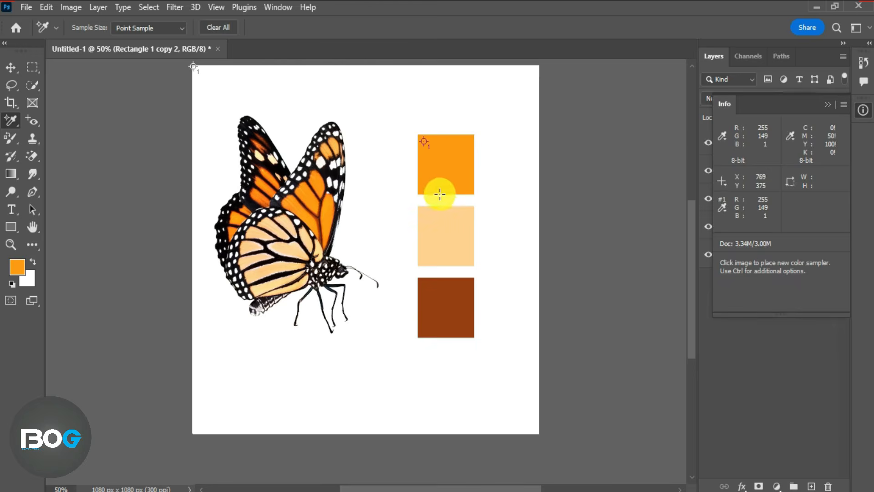
left_click(724, 209)
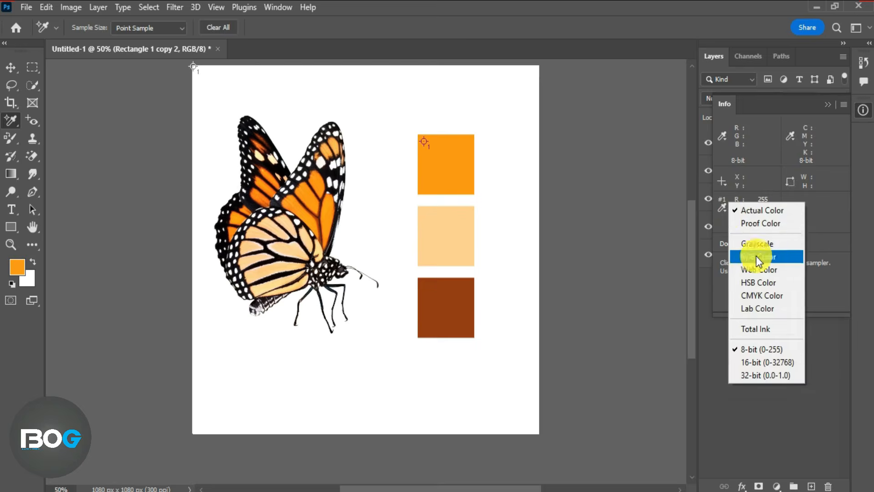
left_click(757, 213)
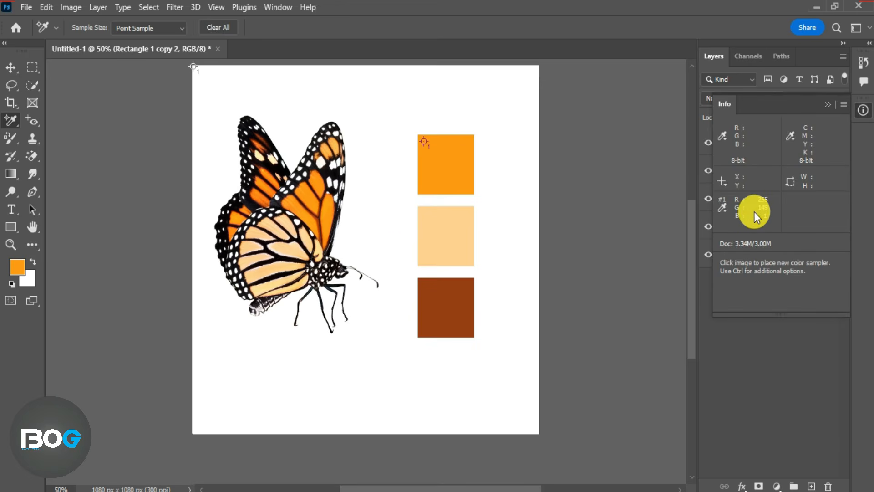
left_click(328, 209)
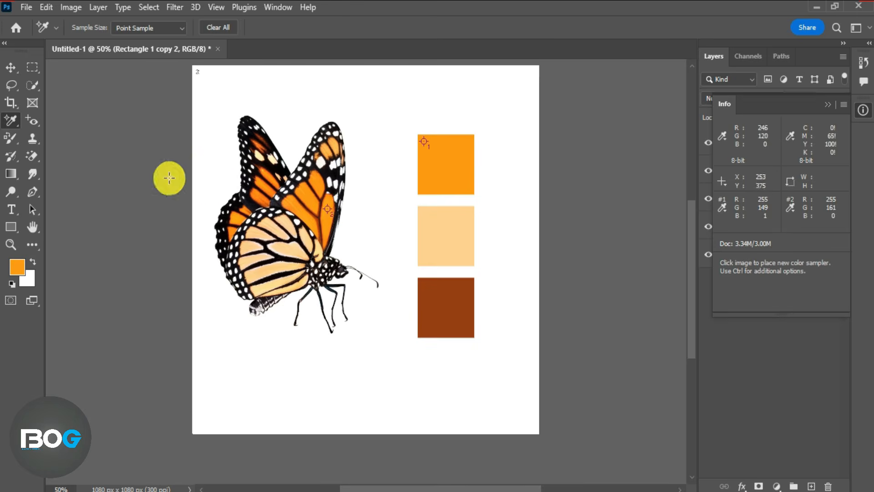
Measure the canvas height with a vertical Ruler Tool line between the butterfly and the squares, and clear the measurement
right_click(12, 124)
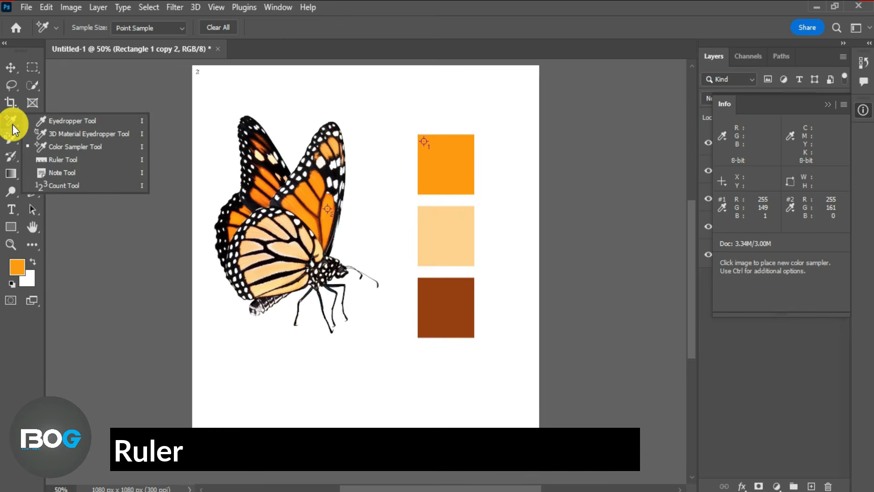
left_click(62, 160)
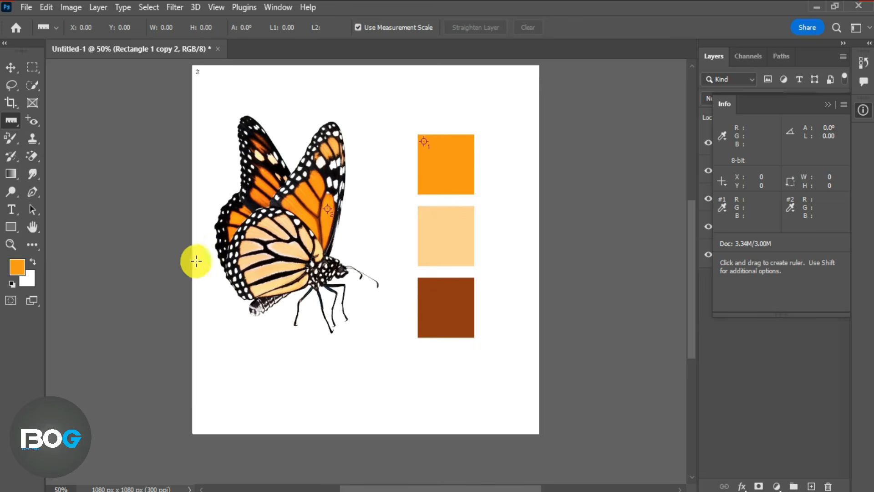
left_click_drag(364, 66, 363, 439)
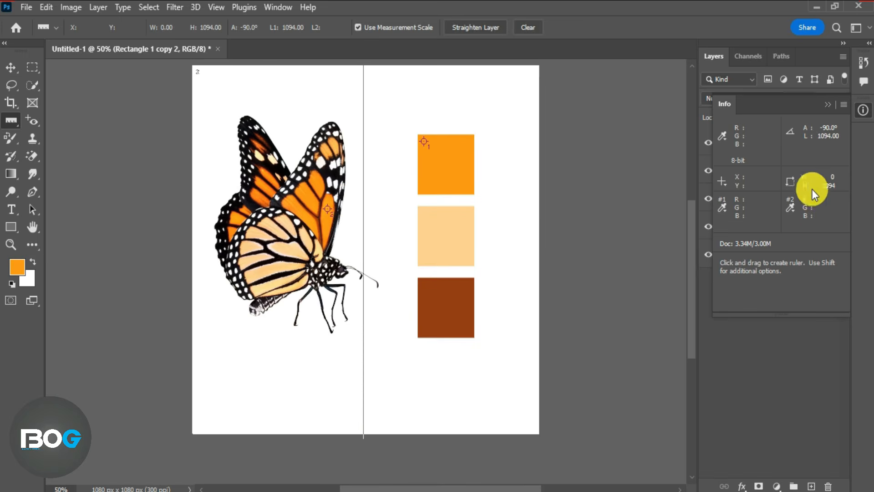
left_click(528, 28)
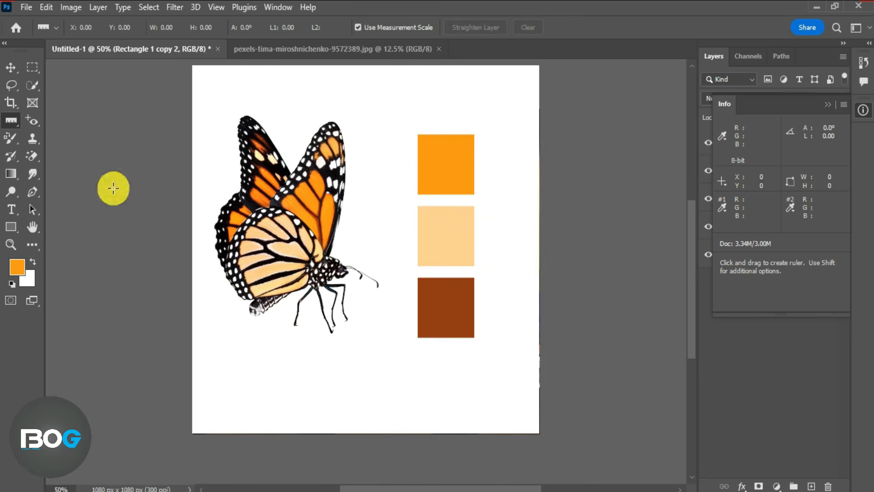
Add a note reading "Butterfly" on the butterfly's orange wing and a note reading "colour" on the peach square
left_click(17, 123)
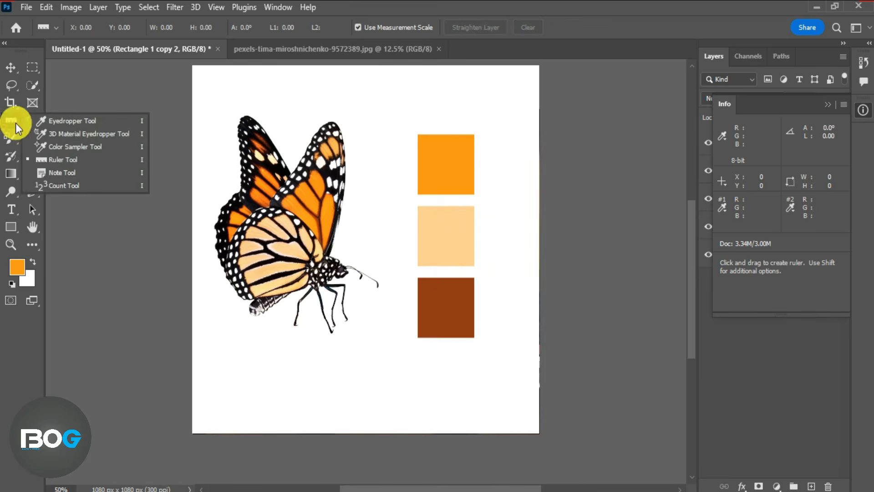
left_click(48, 171)
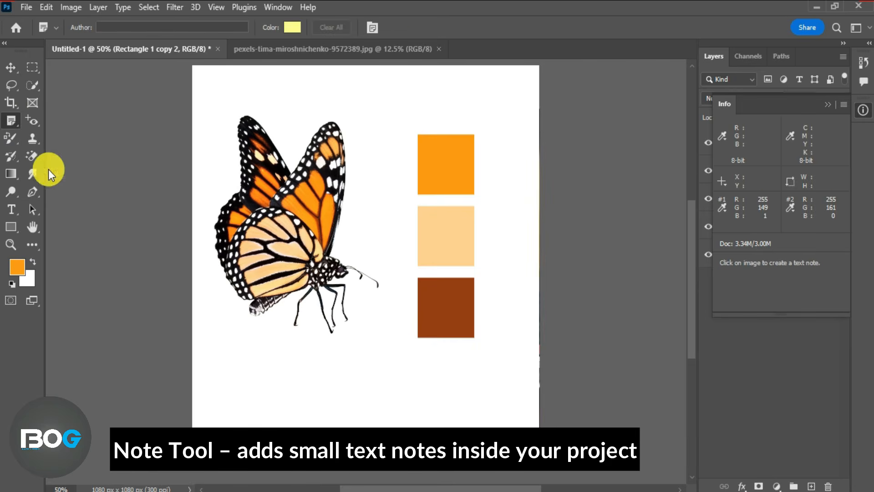
left_click(304, 199)
left_click(737, 170)
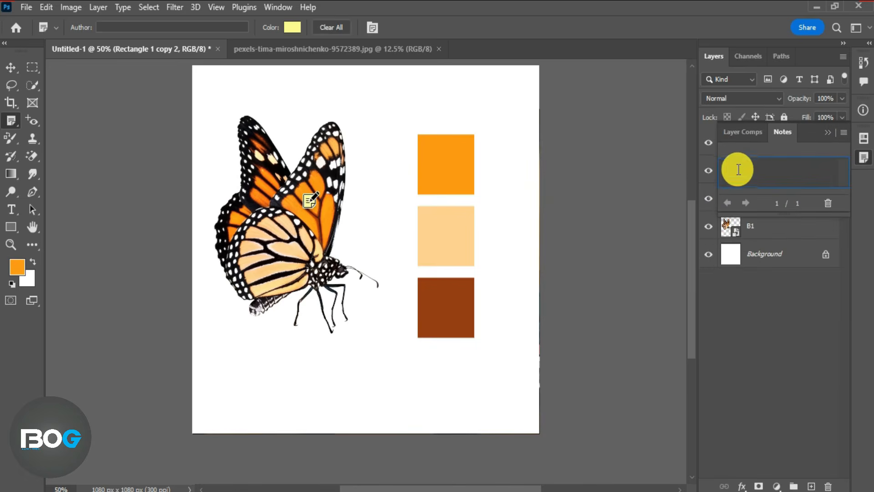
type("Butterfly")
left_click(457, 234)
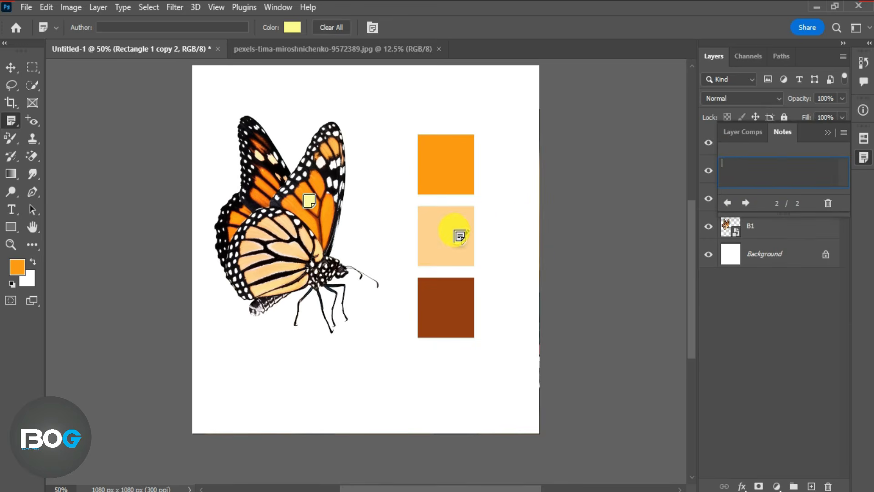
type("colour")
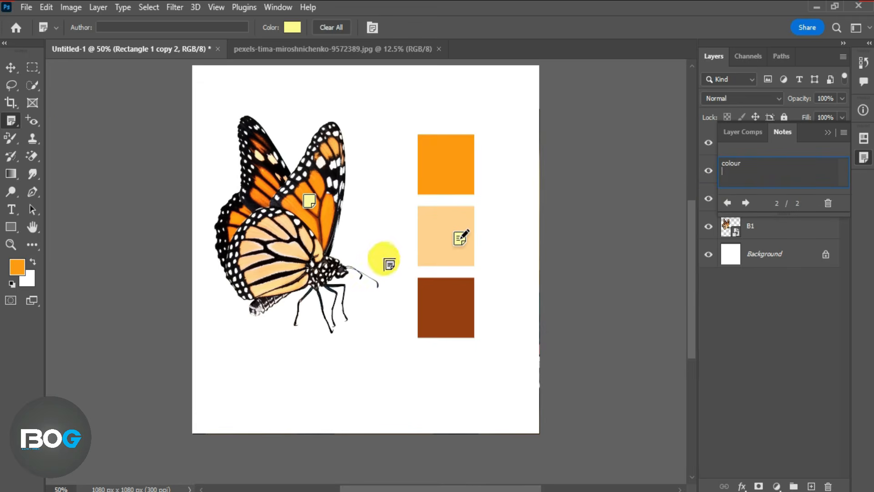
Mark the books lying open on the table in the library photo with the Count Tool, starting with the one beside the laptop
right_click(11, 121)
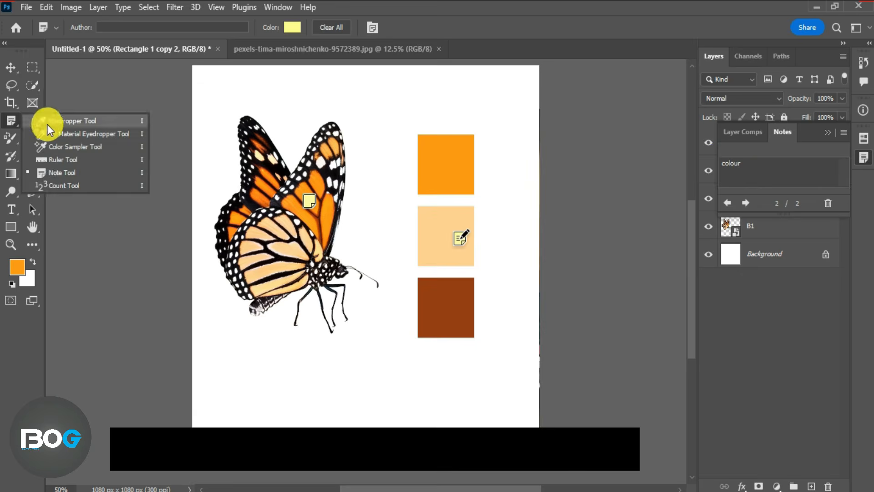
left_click(61, 185)
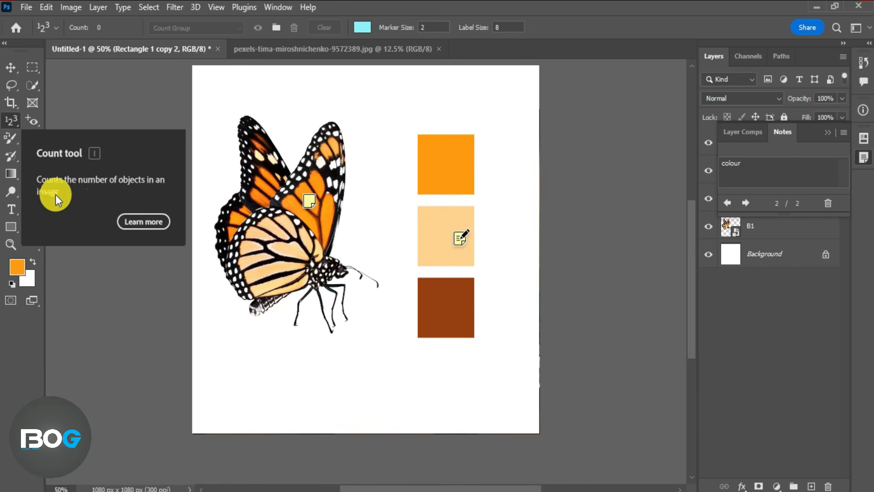
left_click(342, 50)
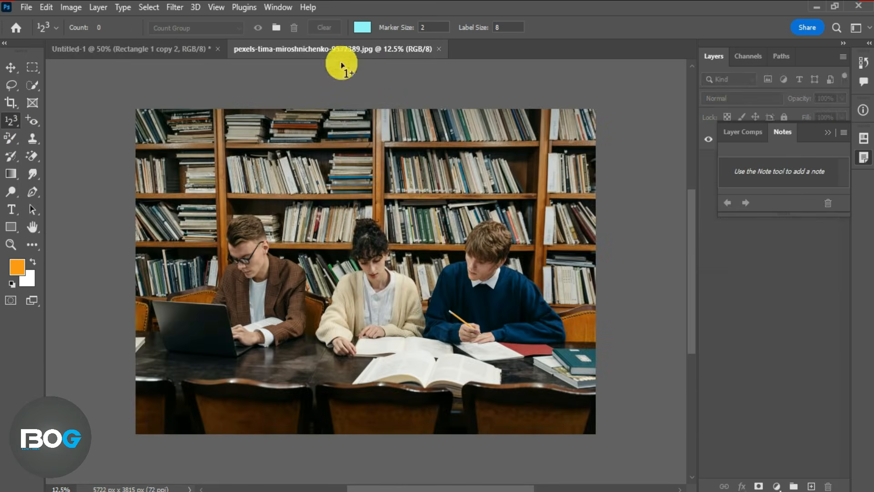
left_click_drag(322, 307, 320, 271)
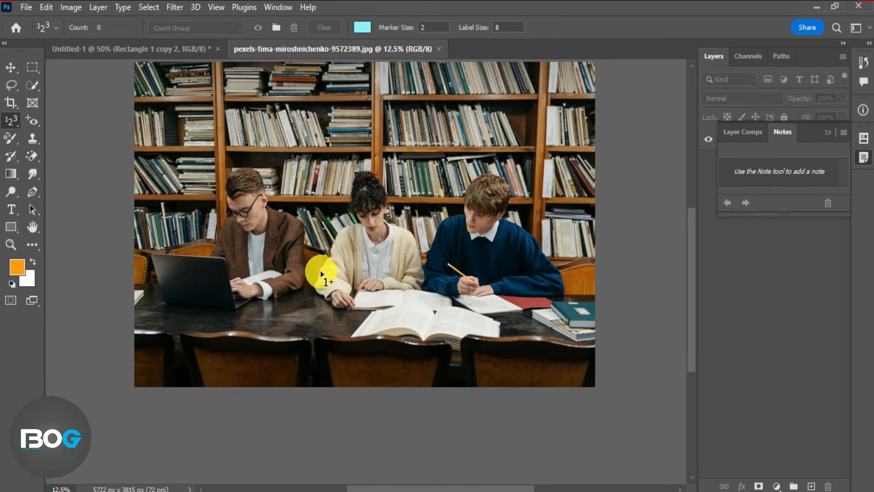
left_click(262, 278)
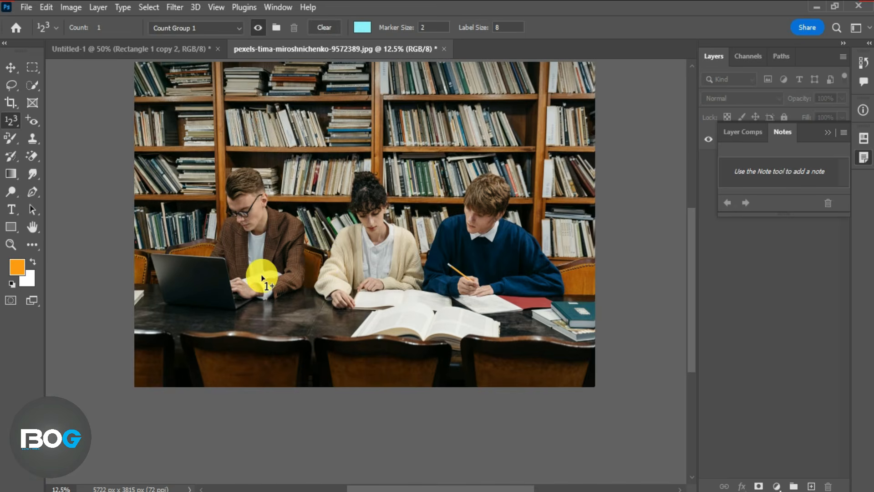
scroll(278, 285, "up", 5)
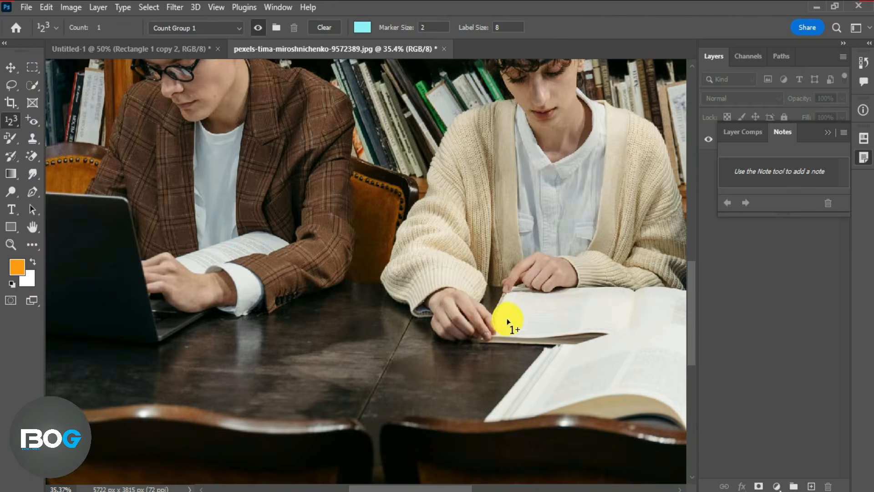
left_click_drag(542, 322, 321, 323)
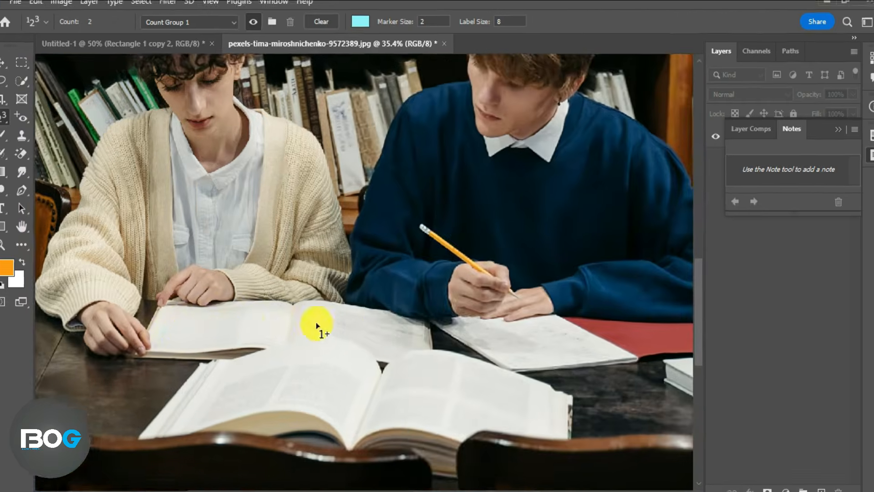
left_click(439, 305)
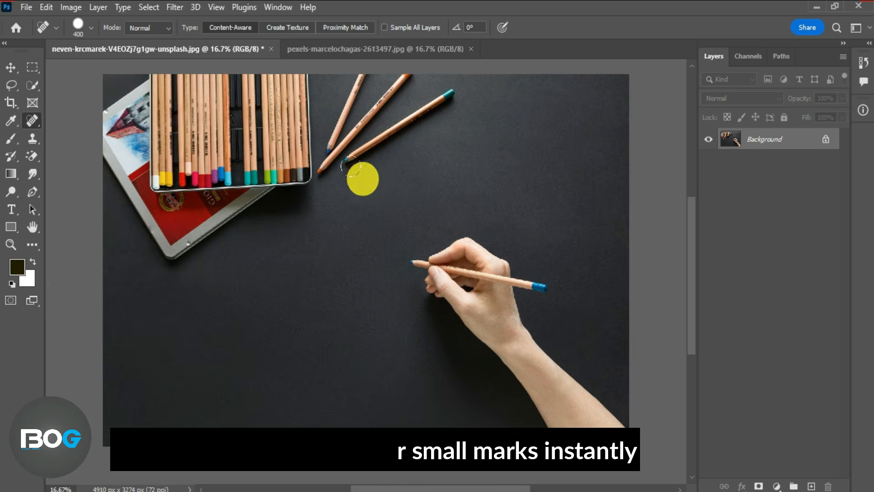
Remove the loose pencils beside the pencil case with the Spot Healing Brush, using Content-Aware at size 400
left_click_drag(344, 156, 455, 91)
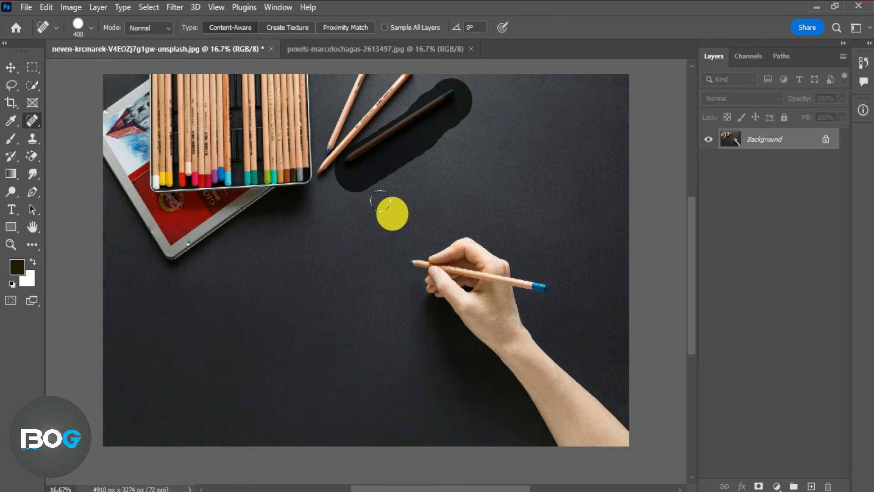
mouse_move(391, 68)
left_mouse_down()
mouse_move(325, 156)
mouse_move(349, 175)
mouse_move(353, 89)
mouse_move(366, 78)
left_mouse_up()
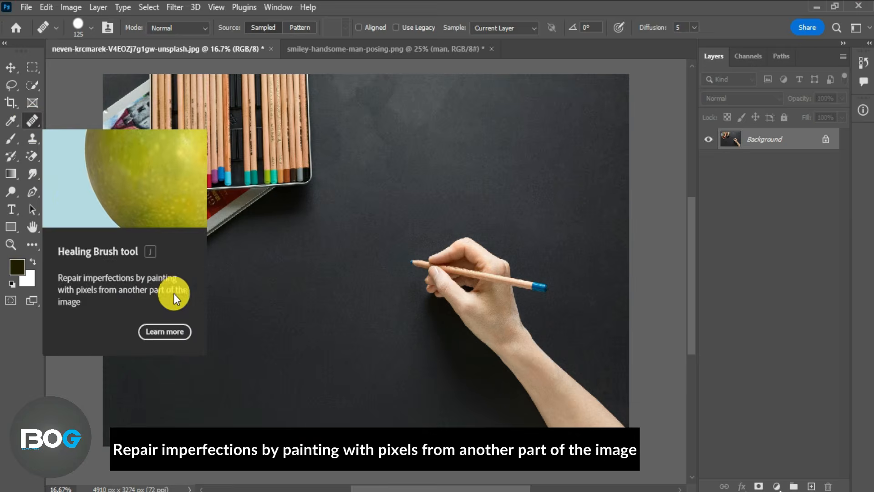
Remove the dark smear from the blue sweater in smiley-handsome-man-posing.png with the Healing Brush, sampling clean fabric beside it
left_click(371, 50)
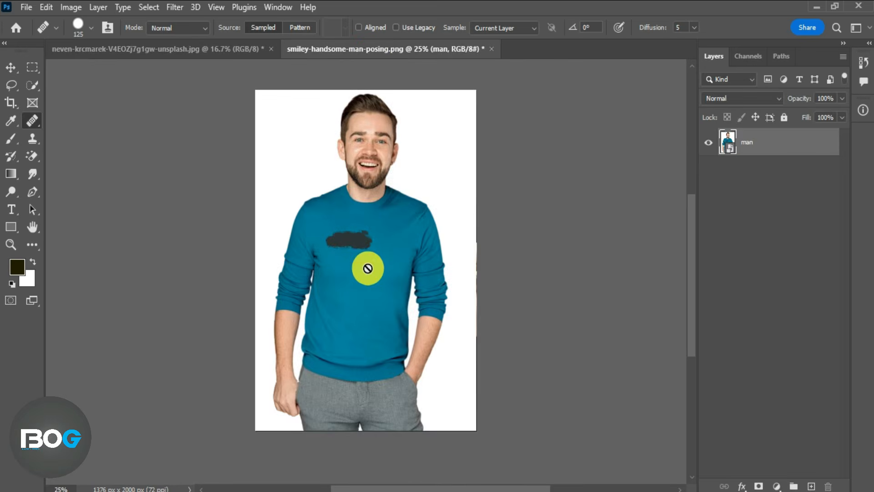
key("ctrl+plus")
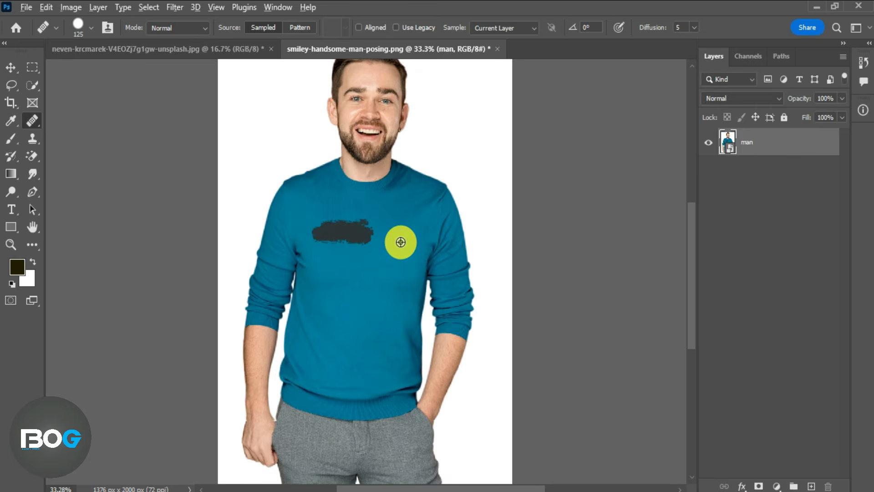
left_click(399, 243)
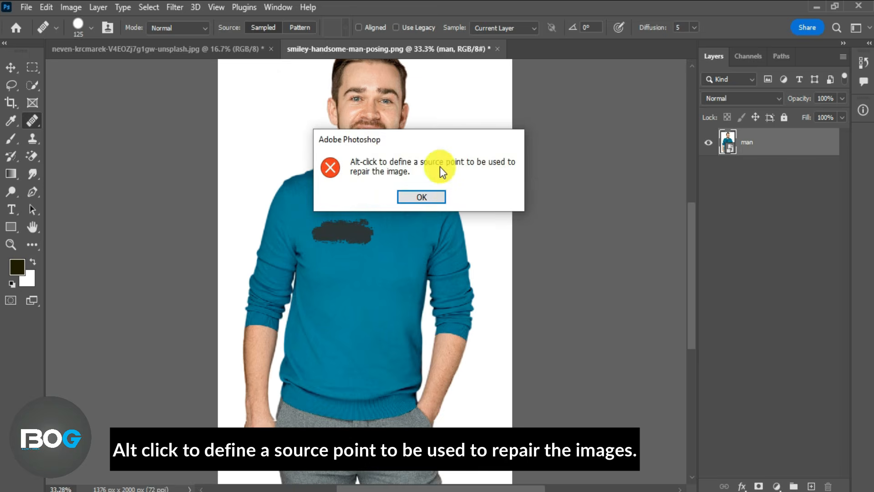
left_click(413, 195)
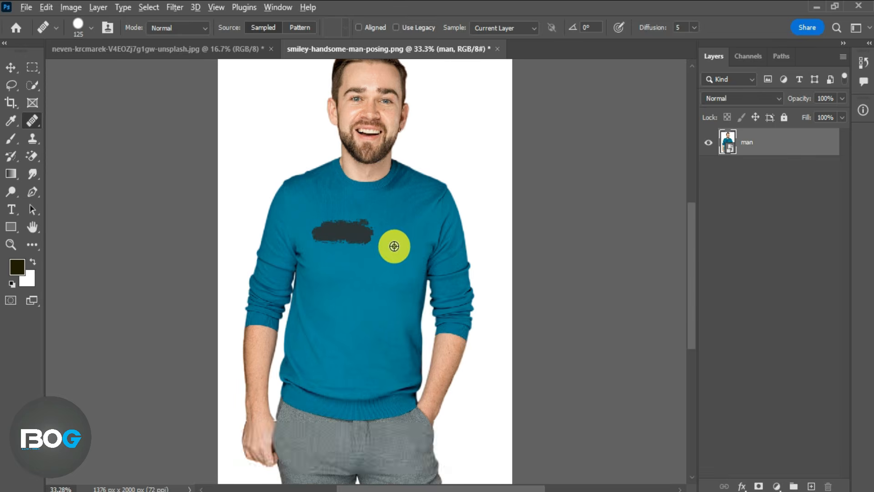
left_click(373, 233, "alt")
left_click(416, 206)
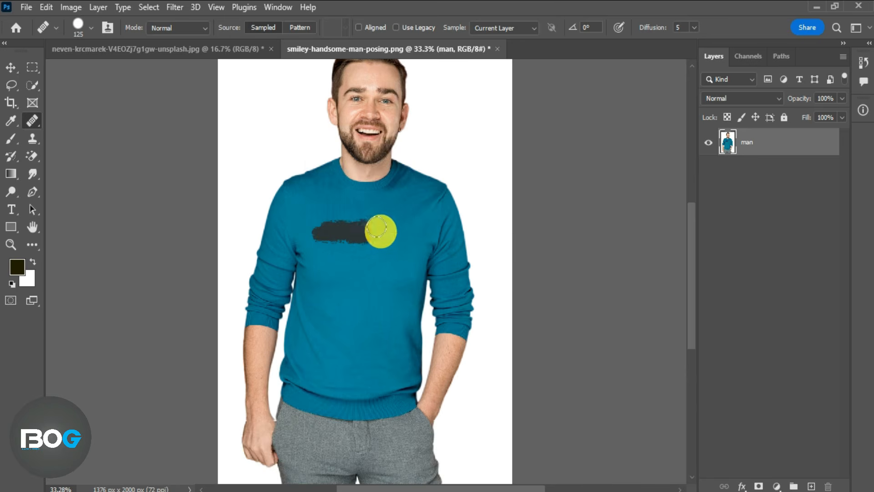
mouse_move(347, 231)
left_mouse_down()
mouse_move(381, 233)
mouse_move(351, 253)
mouse_move(343, 234)
mouse_move(380, 239)
mouse_move(339, 227)
mouse_move(379, 227)
mouse_move(332, 222)
mouse_move(319, 207)
mouse_move(372, 233)
mouse_move(314, 233)
mouse_move(331, 214)
mouse_move(348, 236)
left_mouse_up()
scroll(374, 345, "down", 3)
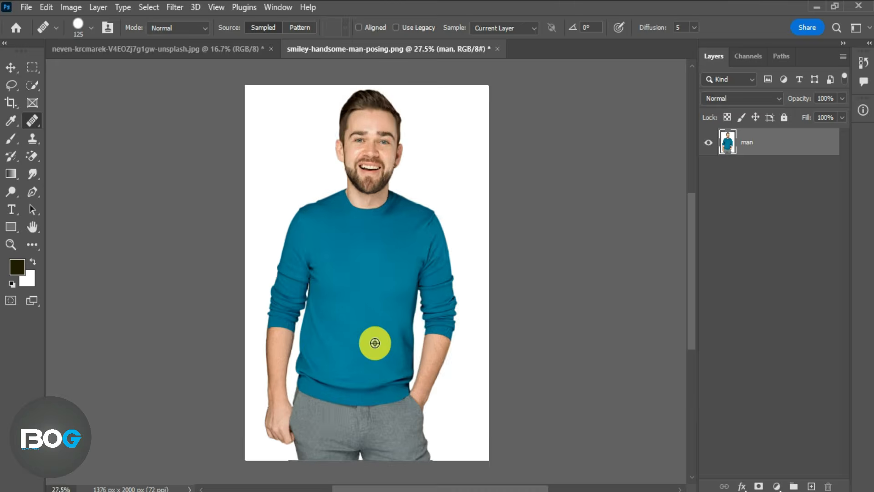
scroll(373, 339, "down", 2)
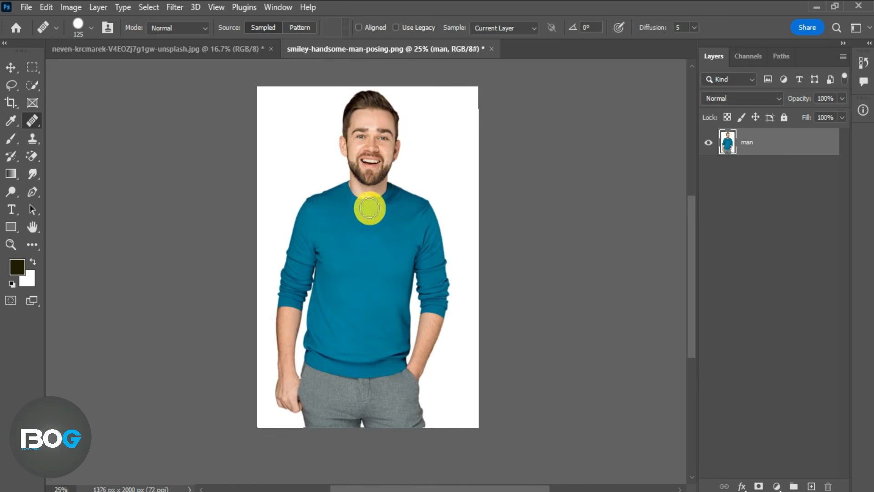
Remove the hand and the pencil it holds from the pencil-case photo with the Patch Tool, using plain dark tabletop, and clear the selection
right_click(35, 125)
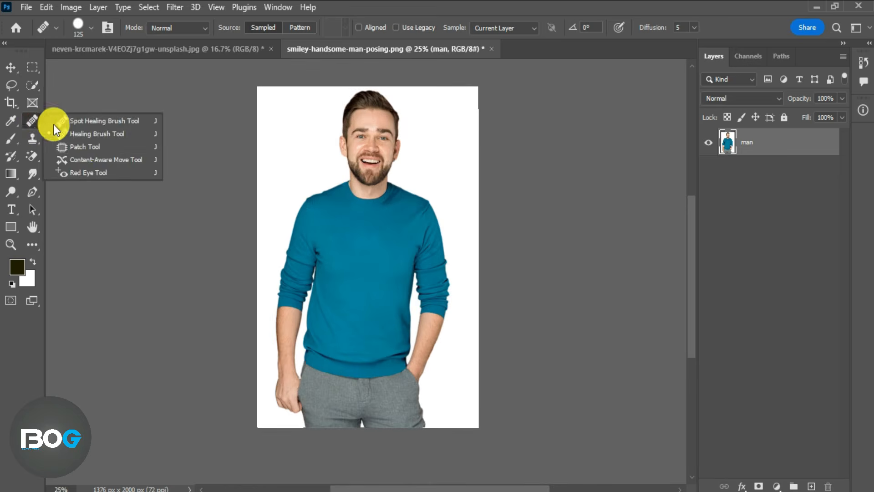
left_click(86, 145)
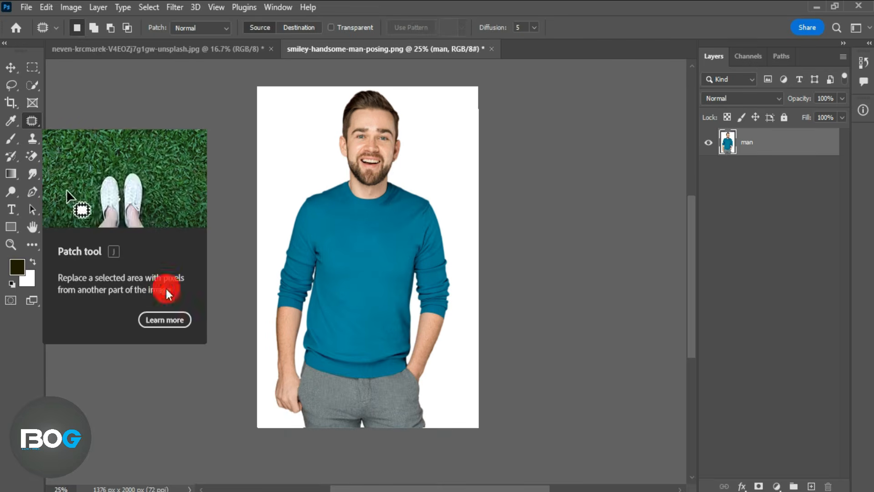
left_click(235, 48)
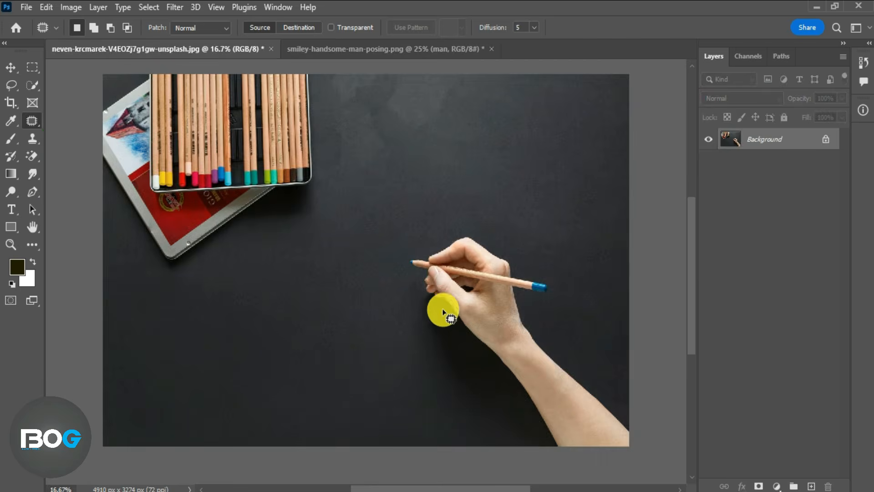
mouse_move(486, 406)
left_mouse_down()
mouse_move(552, 408)
mouse_move(431, 297)
left_mouse_up()
left_click_drag(472, 346, 364, 353)
mouse_move(418, 309)
left_mouse_down()
mouse_move(406, 249)
mouse_move(536, 253)
mouse_move(561, 343)
mouse_move(633, 419)
mouse_move(543, 476)
mouse_move(437, 394)
mouse_move(418, 310)
left_mouse_up()
left_click_drag(469, 344, 362, 384)
mouse_move(499, 435)
left_mouse_down()
mouse_move(567, 442)
mouse_move(506, 453)
mouse_move(488, 450)
mouse_move(505, 437)
mouse_move(412, 437)
left_mouse_up()
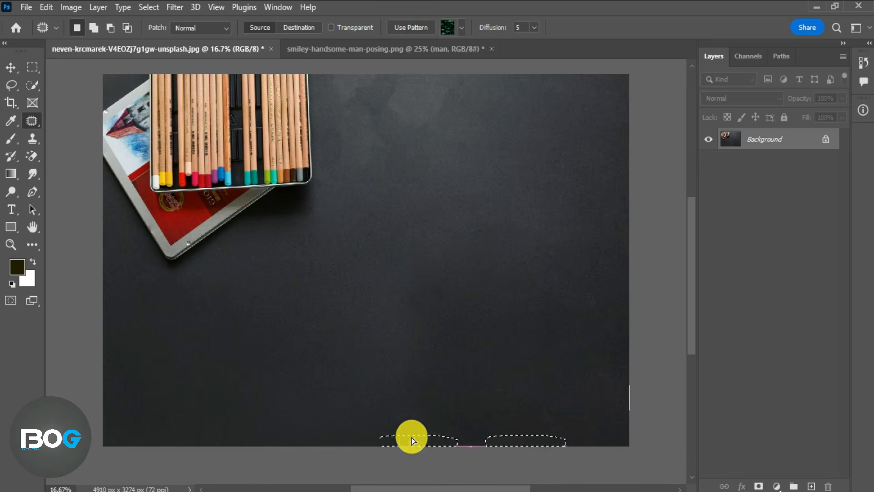
key("ctrl+d")
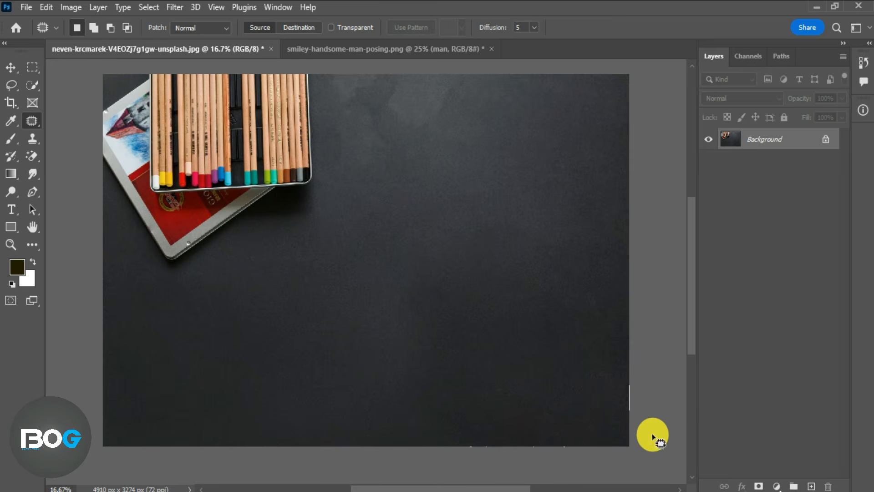
Patch the lighter blotch on the tabletop beside the pencil case with even dark texture and clear the selection
mouse_move(322, 97)
left_mouse_down()
mouse_move(384, 88)
mouse_move(320, 68)
left_mouse_up()
mouse_move(341, 118)
left_mouse_down()
mouse_move(394, 106)
mouse_move(390, 136)
left_mouse_up()
key("ctrl+d")
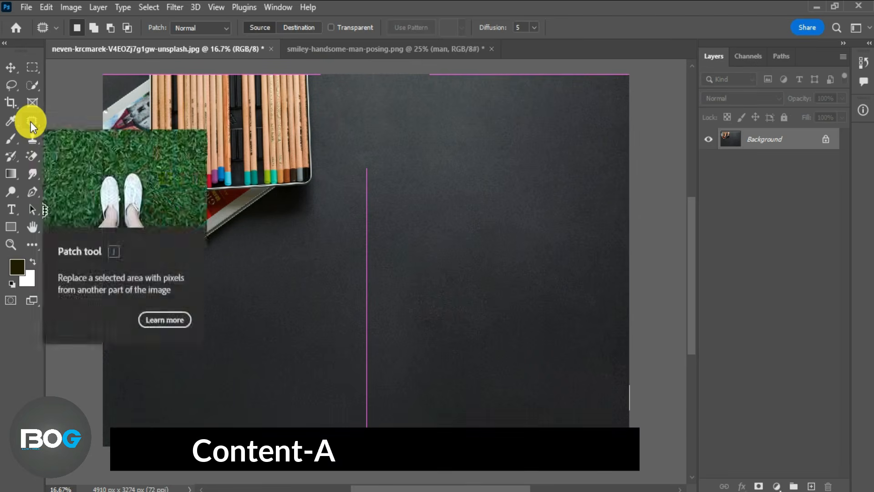
Shift the man in the red sweater toward the red pole in pexels-olly-3966215.jpg with Content-Aware Move in Move mode and deselect him
right_click(31, 121)
left_click(83, 160)
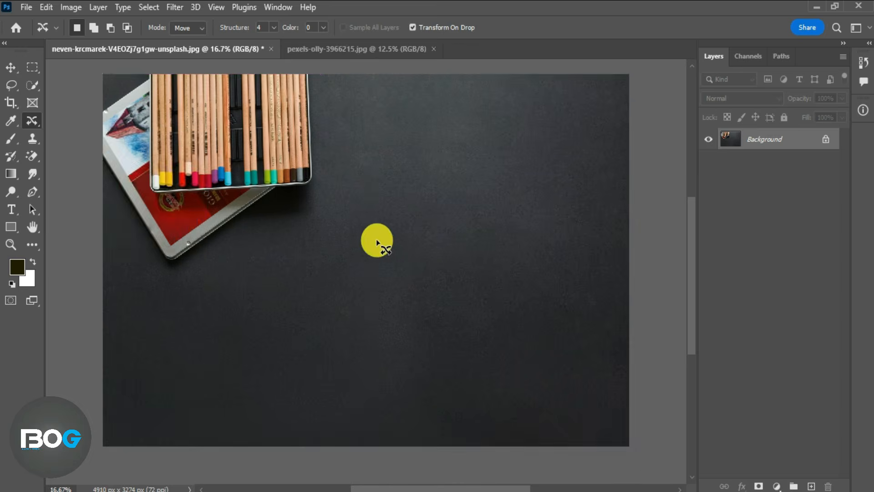
left_click(342, 49)
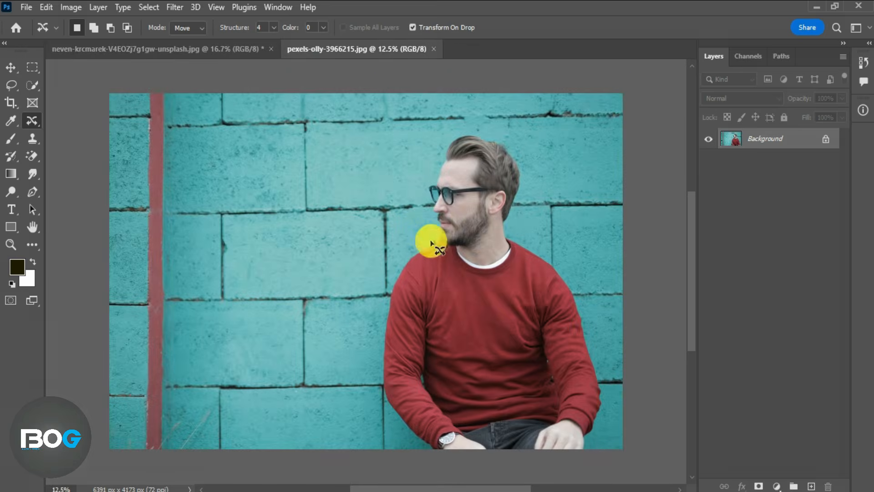
mouse_move(448, 133)
left_mouse_down()
mouse_move(527, 160)
mouse_move(513, 225)
mouse_move(590, 298)
mouse_move(607, 386)
mouse_move(601, 425)
mouse_move(587, 454)
mouse_move(541, 473)
mouse_move(459, 471)
mouse_move(432, 461)
mouse_move(385, 408)
mouse_move(376, 370)
mouse_move(383, 307)
mouse_move(401, 259)
mouse_move(427, 235)
mouse_move(434, 151)
mouse_move(445, 132)
left_mouse_up()
left_click_drag(505, 292, 353, 286)
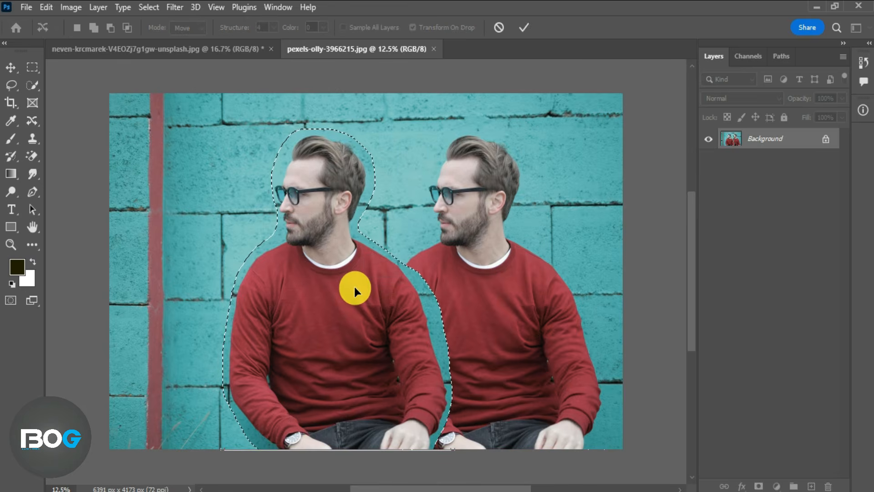
left_click(524, 27)
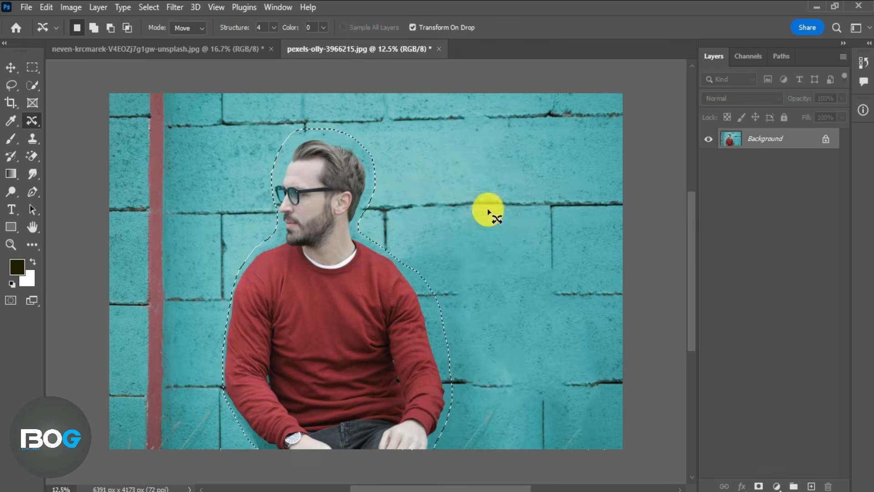
key("ctrl+d")
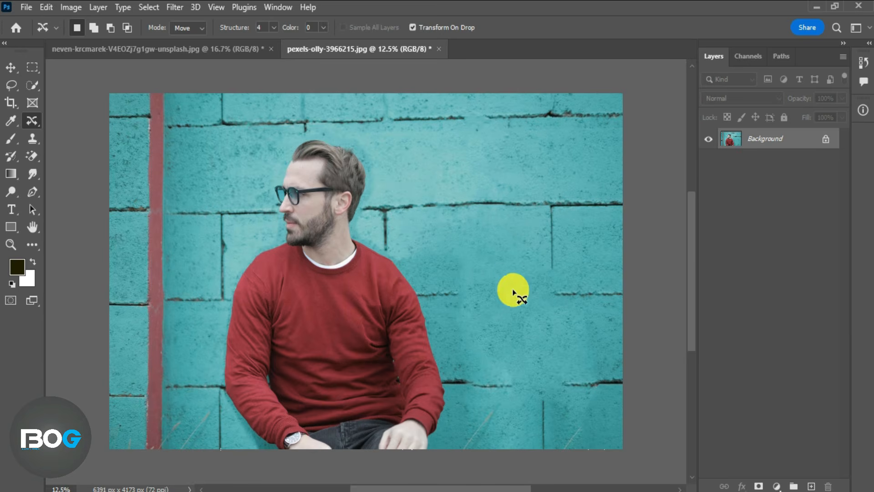
Correct both red eyes in cheerful-young-man-posing-isolated-grey.png with the Red Eye Tool, rasterizing the smart object
right_click(34, 123)
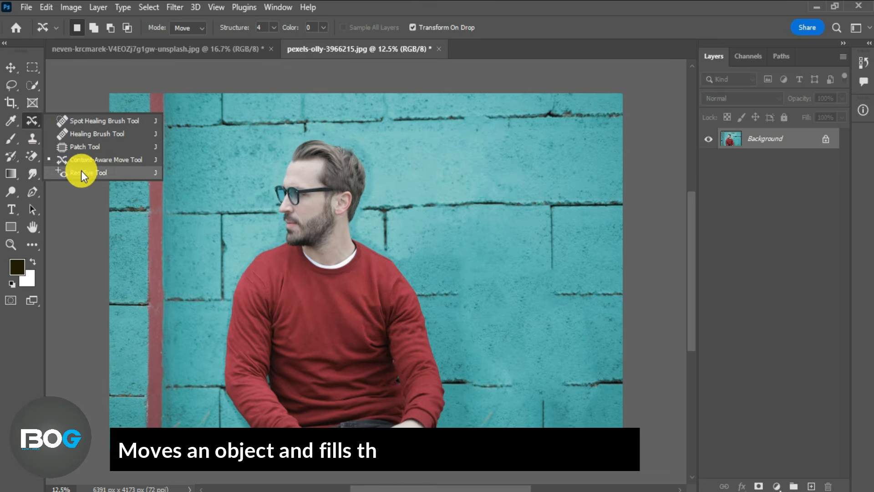
left_click(97, 176)
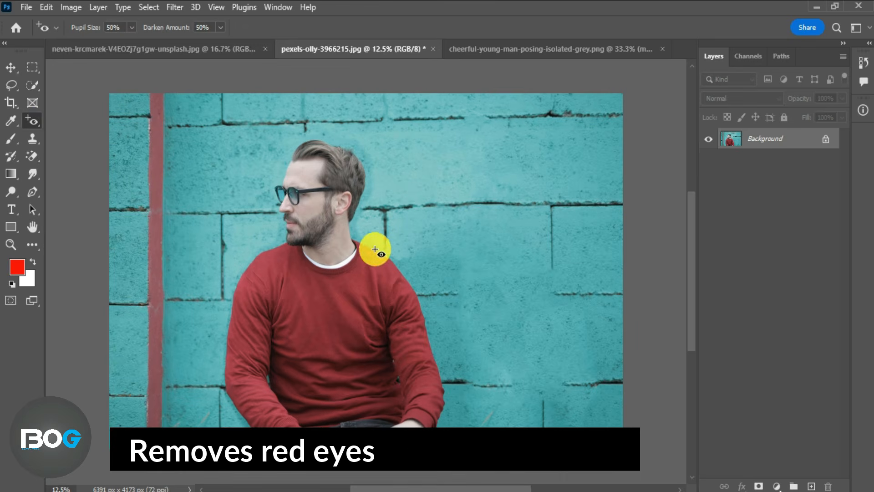
left_click(517, 49)
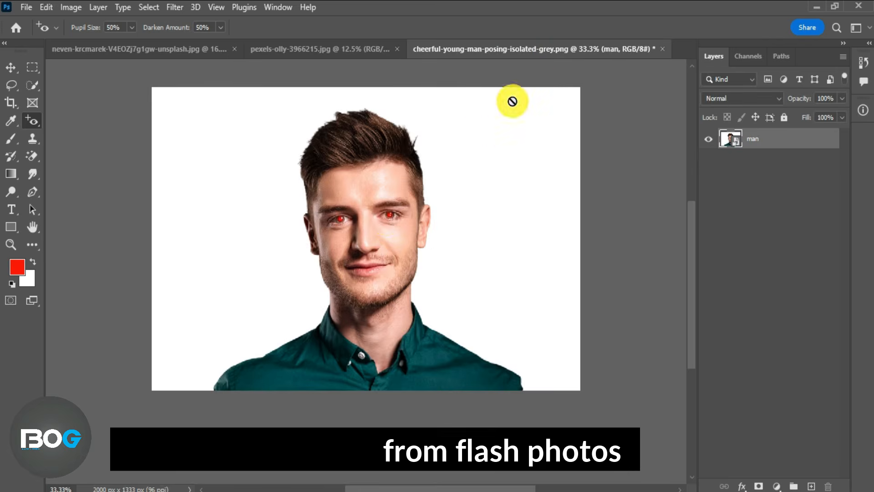
left_click(394, 216)
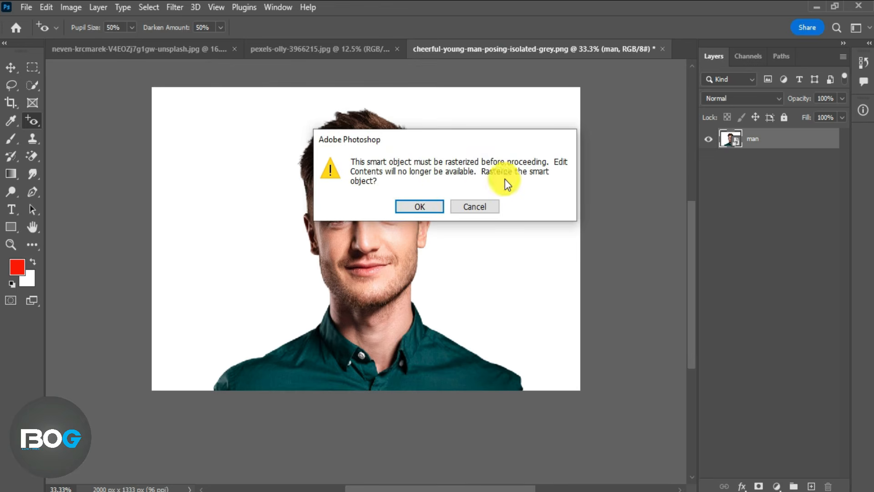
left_click(424, 207)
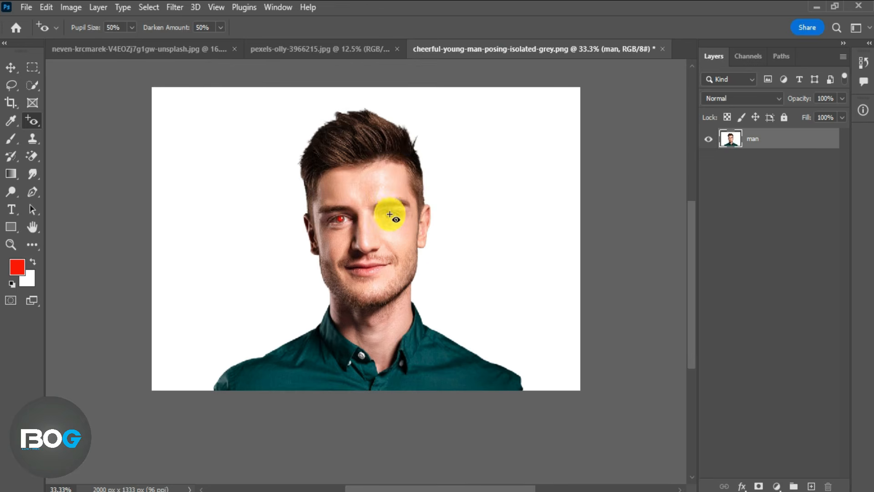
left_click(340, 221)
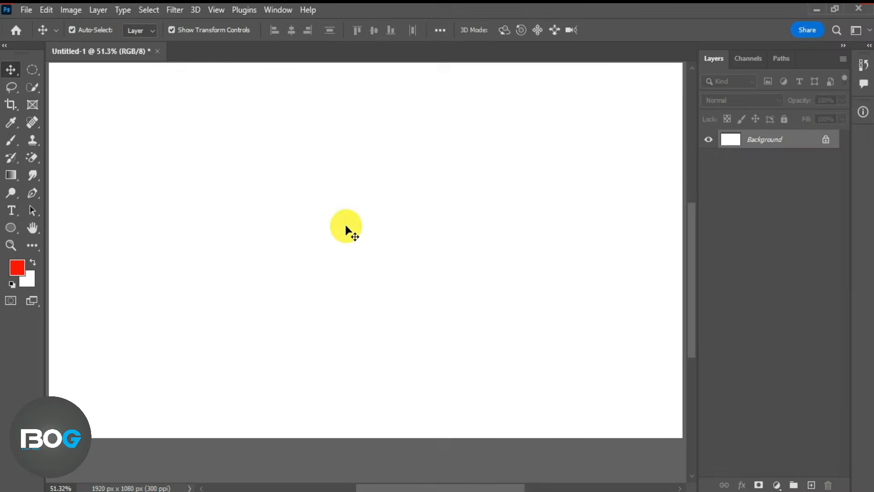
Add a new layer to the blank document, paint a red zigzag with the soft 259 px brush, and undo the stroke
left_click(813, 482)
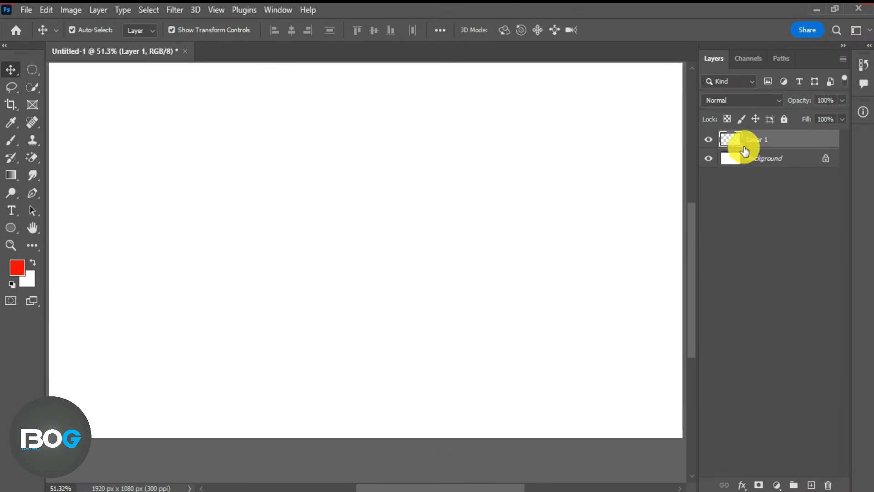
left_click(17, 144)
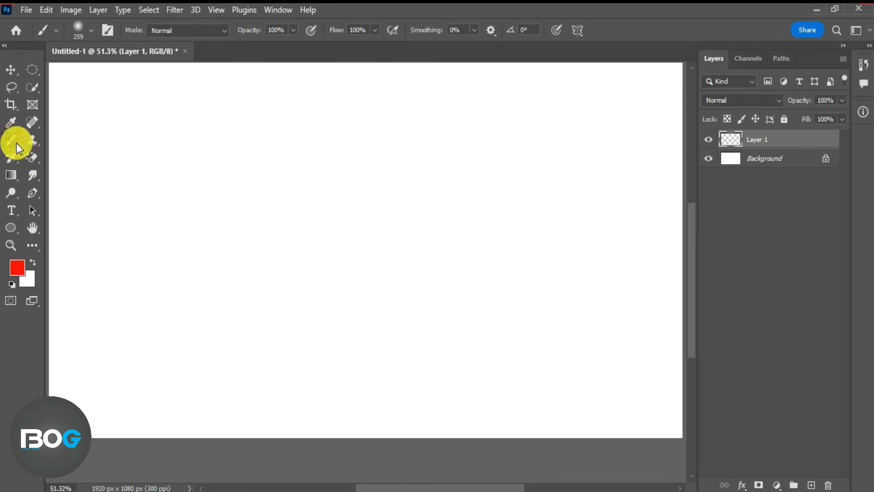
mouse_move(282, 182)
left_mouse_down()
mouse_move(479, 192)
mouse_move(264, 286)
mouse_move(519, 300)
mouse_move(387, 356)
mouse_move(259, 369)
mouse_move(542, 308)
left_mouse_up()
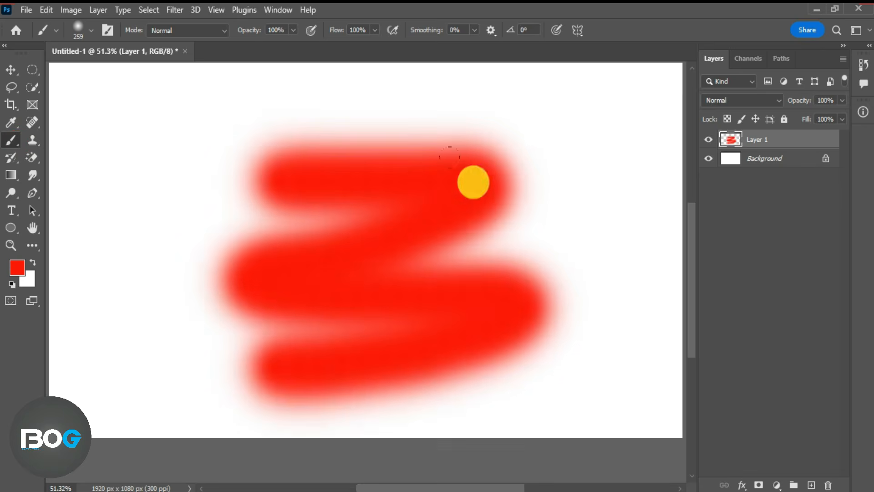
key("ctrl+z")
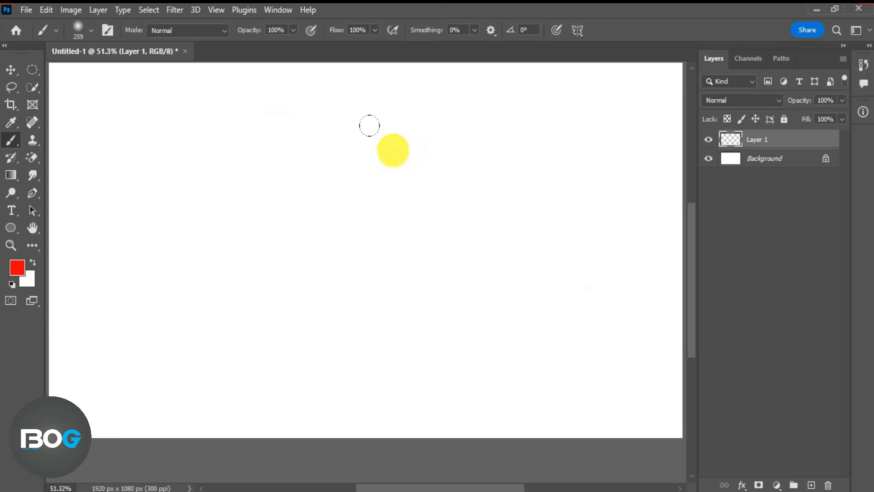
Stamp two red dots with a 401 px brush, a soft one at 0% hardness and a crisp one beside it at 95%
right_click(395, 148)
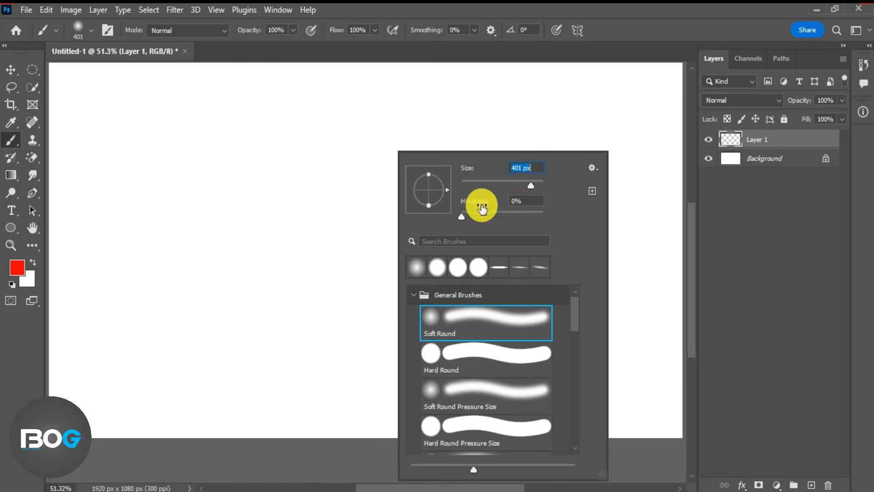
left_click_drag(528, 221, 454, 221)
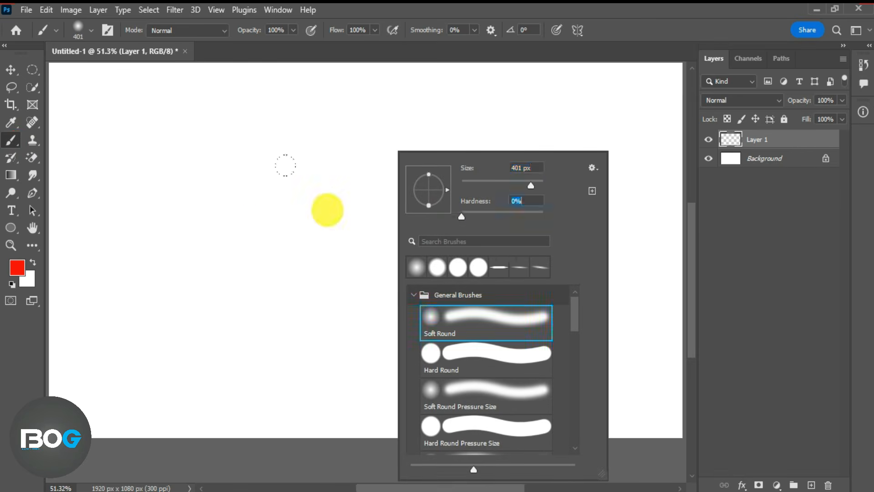
left_click(231, 183)
right_click(452, 199)
left_click_drag(509, 228, 579, 225)
left_click(377, 175)
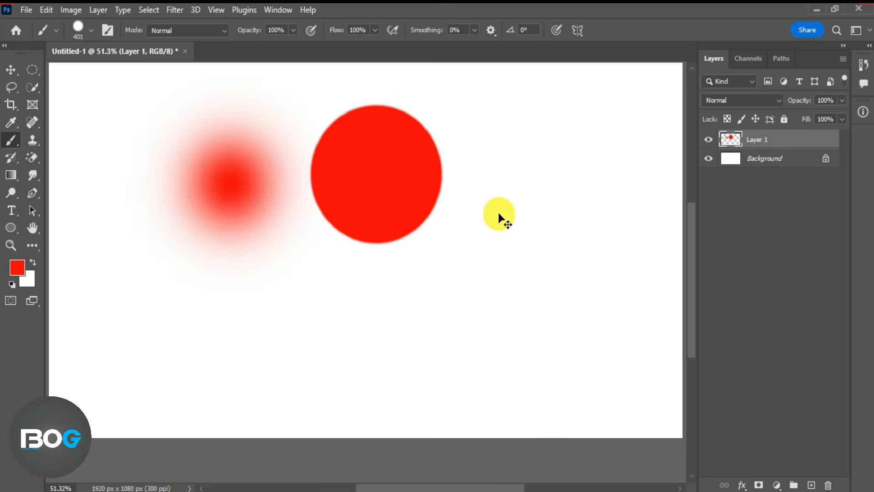
Undo both red dots and try tilting the brush tip to -15° before returning its angle to 0°
key("ctrl+z")
key("ctrl+z")
right_click(380, 160)
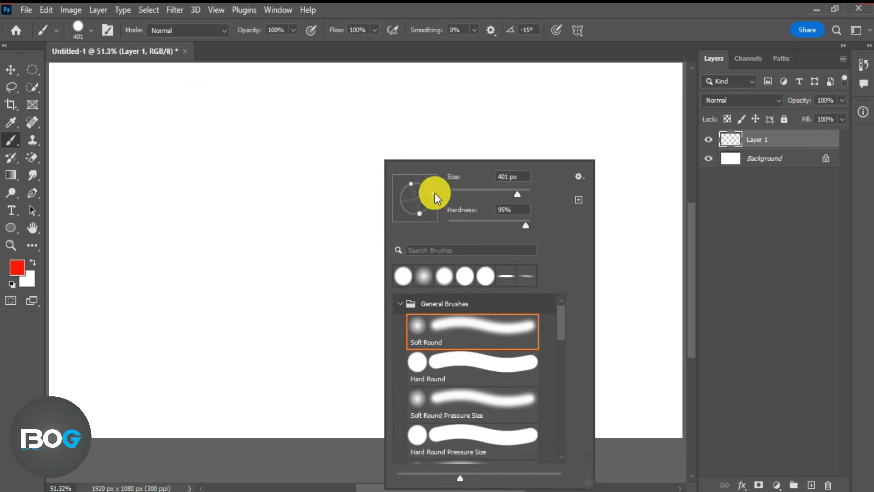
left_click_drag(433, 201, 458, 198)
left_click(113, 37)
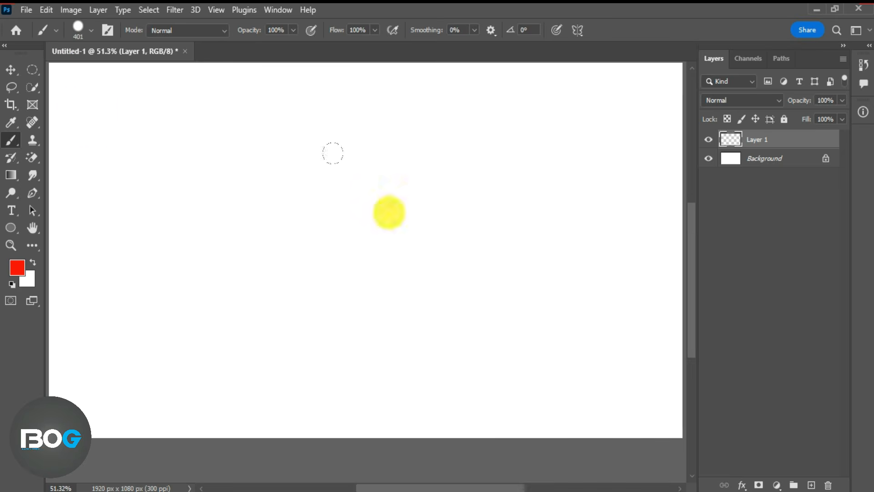
Paint a red sphere inside a circular selection with the soft 401 px brush at 0% hardness, leaving a pale highlight, and deselect
left_click(33, 69)
mouse_move(382, 157)
left_mouse_down()
mouse_move(537, 288)
mouse_move(526, 308)
left_mouse_up()
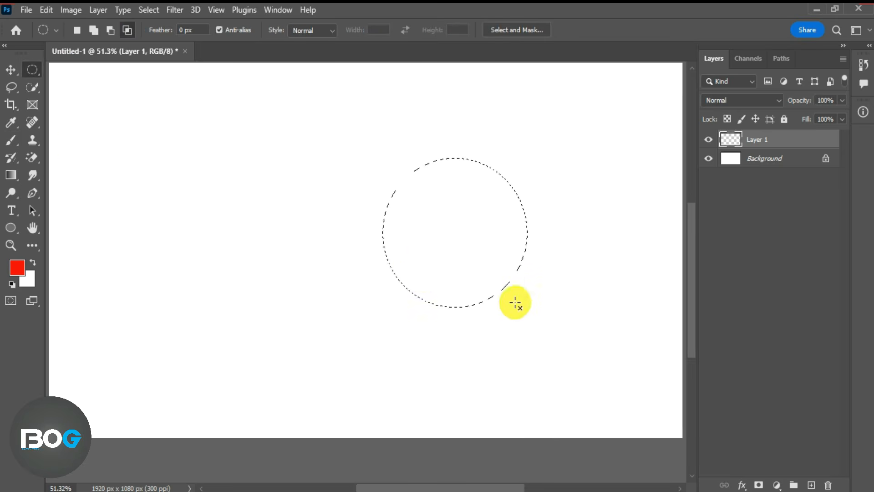
left_click(12, 141)
right_click(383, 191)
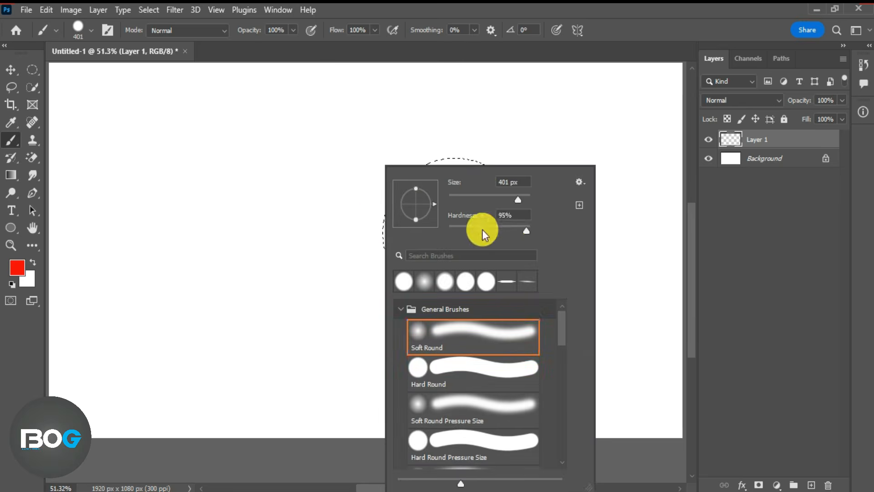
left_click(348, 36)
mouse_move(511, 219)
left_mouse_down()
mouse_move(508, 238)
mouse_move(366, 308)
mouse_move(493, 200)
left_mouse_up()
key("ctrl+d")
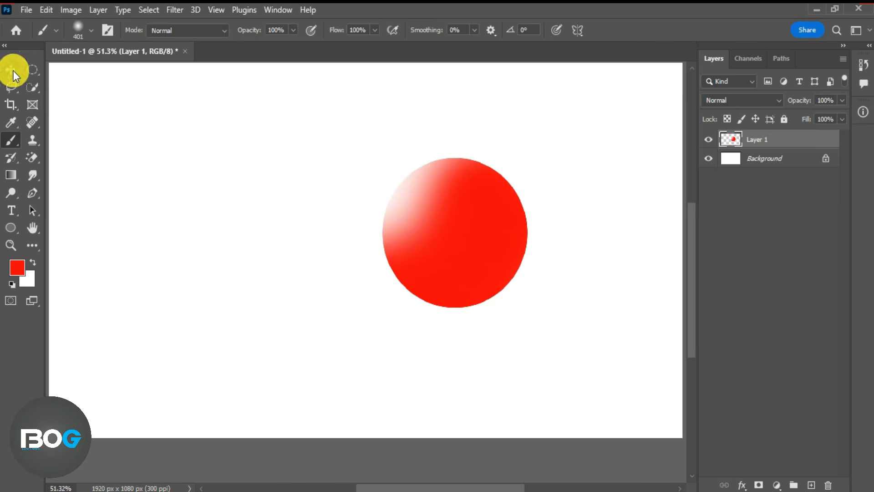
Move the red sphere up and toward the canvas centre, and undo the move and the sphere's painting
left_click(11, 70)
left_click_drag(471, 230, 366, 193)
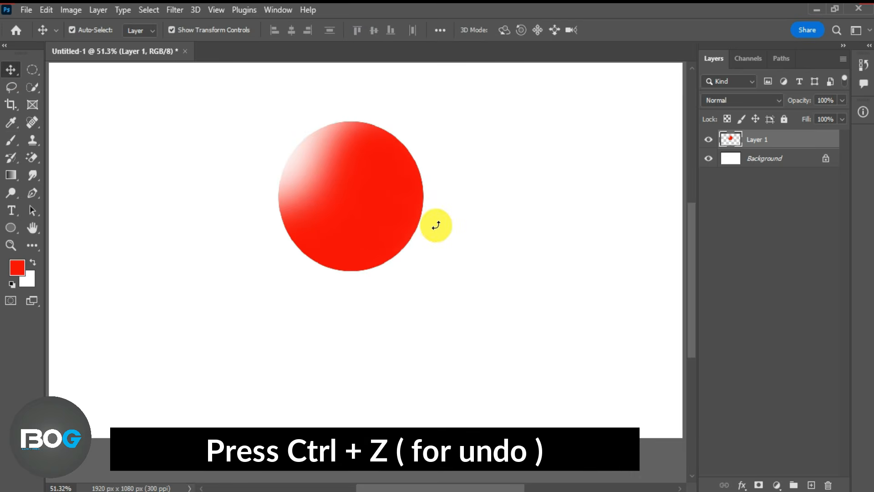
key("ctrl+z")
key("ctrl+z")
key("ctrl+z")
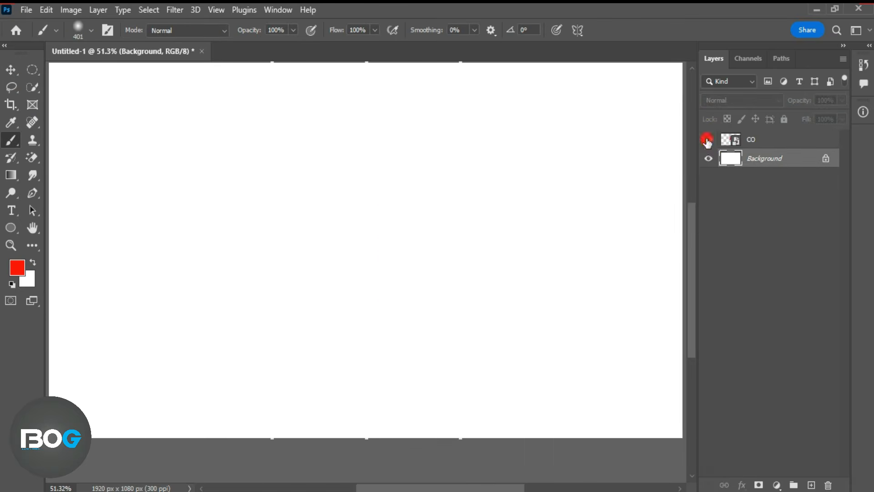
Show the CO layer with the Coca-Cola can and add a new empty layer beneath it
left_click(707, 140)
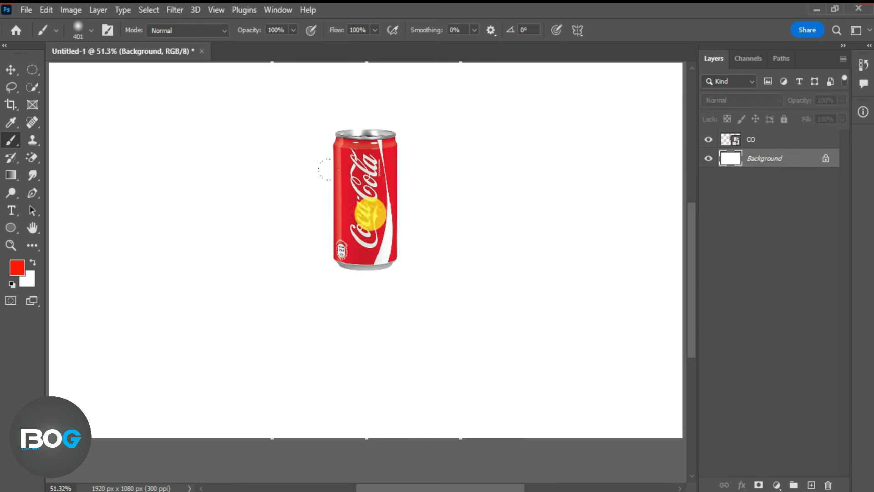
left_click(806, 485)
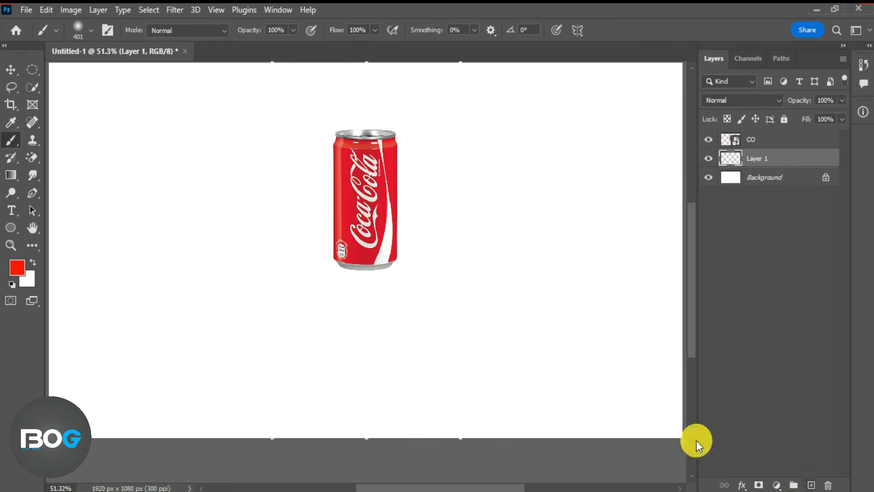
Set the foreground colour to black (000000)
left_click(18, 267)
left_click(693, 311)
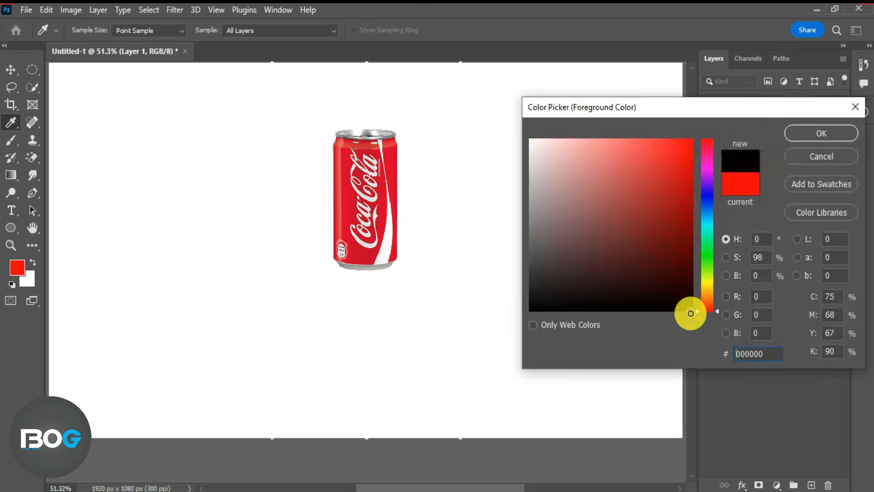
left_click(821, 133)
Flatten the soft round brush tip into a thin horizontal ellipse and set its size to 250 px
right_click(488, 214)
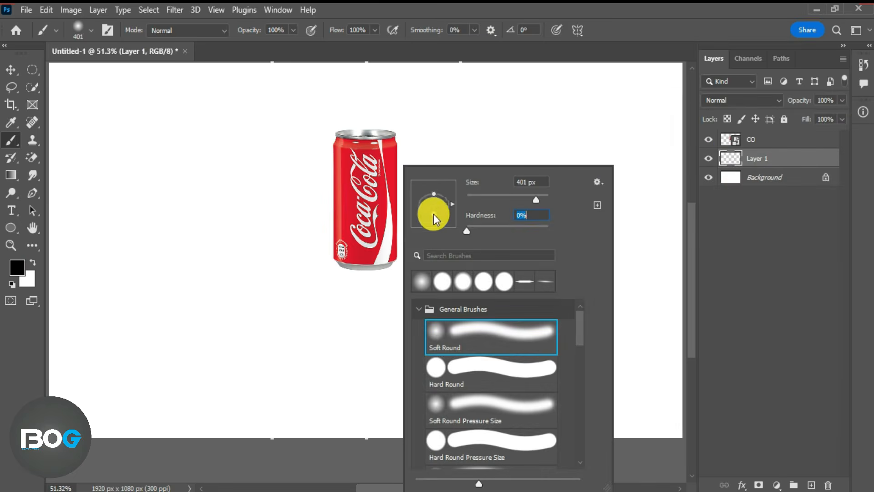
left_click(338, 33)
right_click(398, 216)
left_click(518, 196)
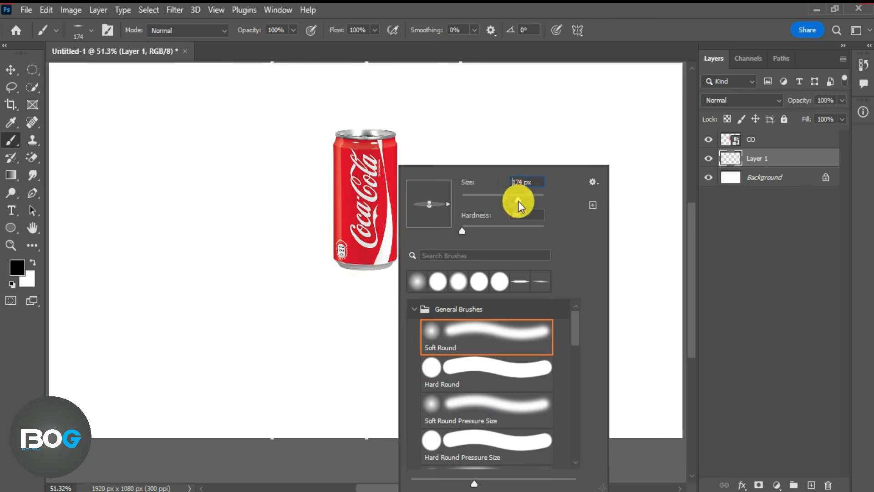
left_click(340, 35)
key("bracketright")
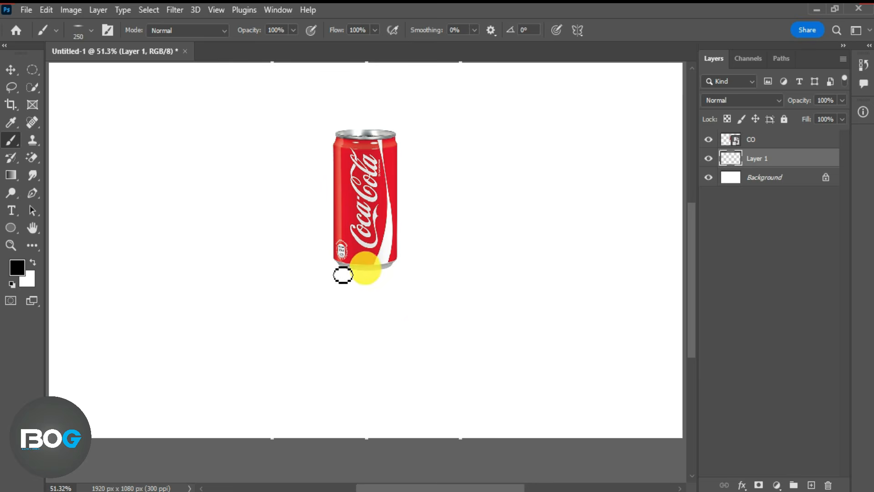
Try a soft black shadow beneath the base of the can on the new layer, and undo it
scroll(387, 306, "up", 3)
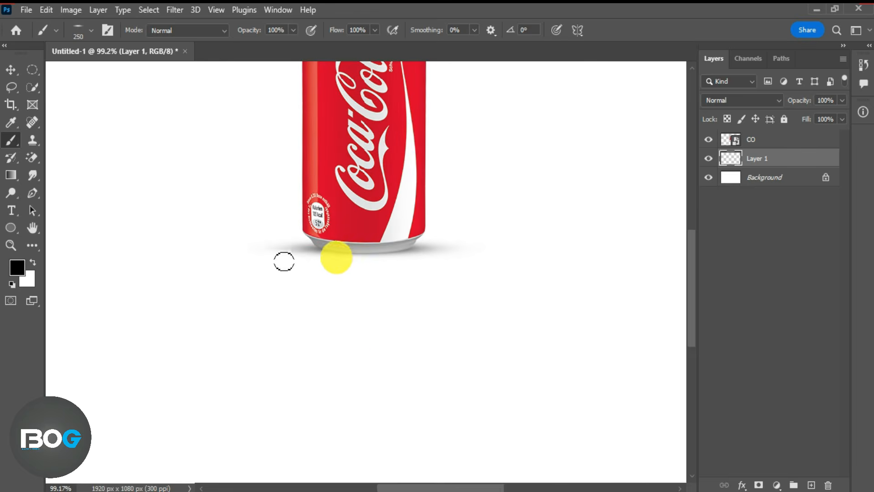
scroll(396, 279, "down", 3)
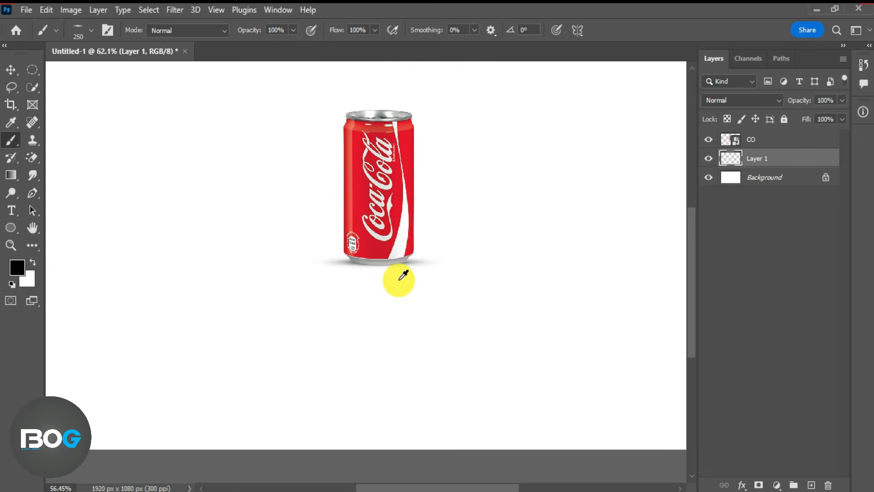
key("ctrl+z")
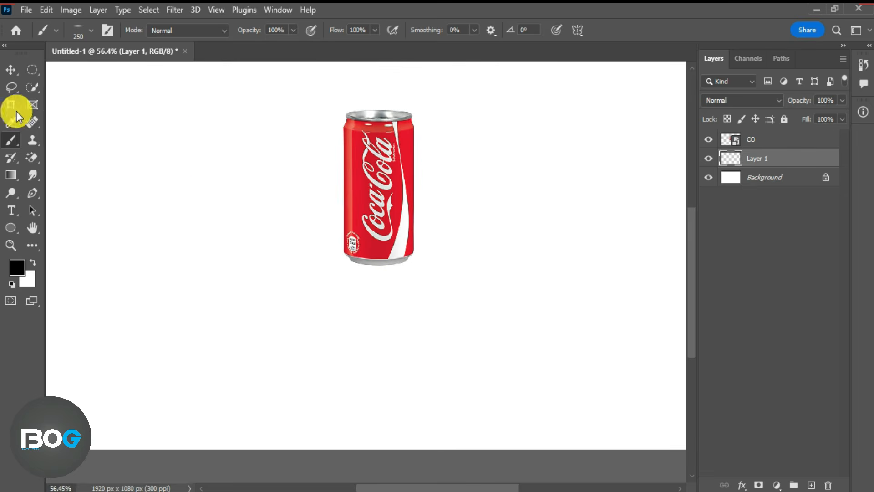
Delete the Coca-Cola can's layer using the Move tool
left_click(11, 70)
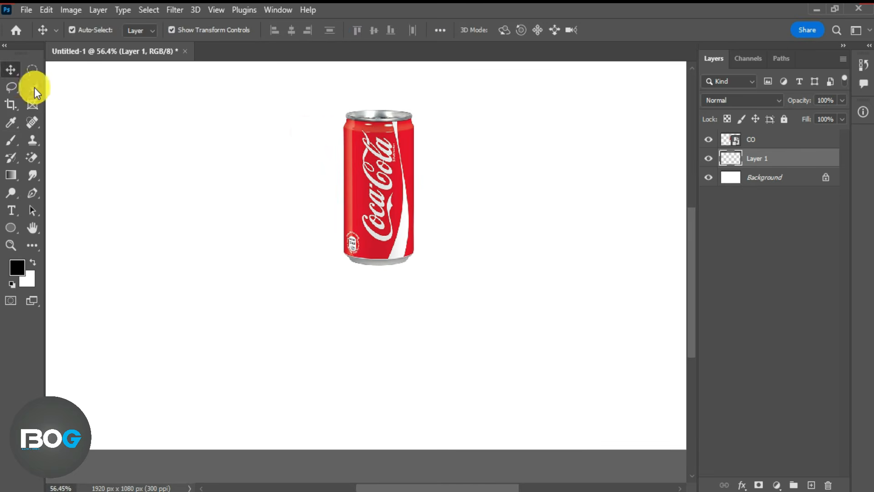
left_click(379, 205)
key("Delete")
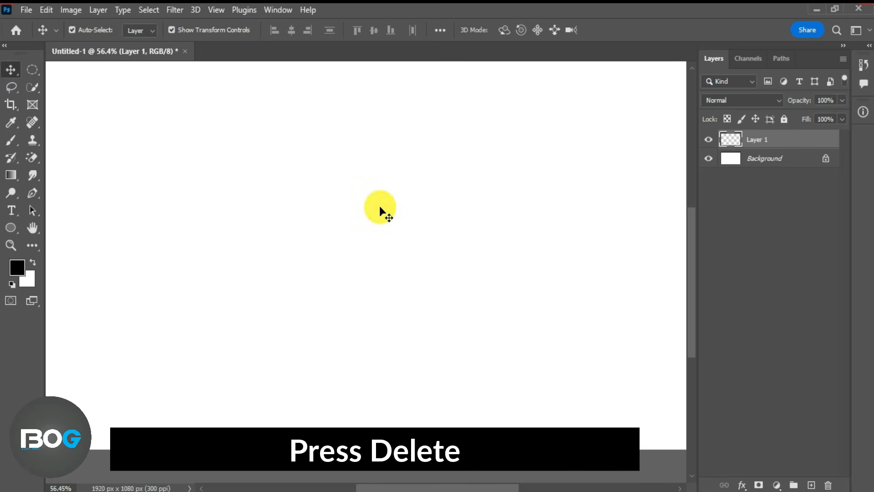
Draw a black hard-edged zigzag on the empty layer with the 32 px Pencil tool, and undo it
left_click(16, 138)
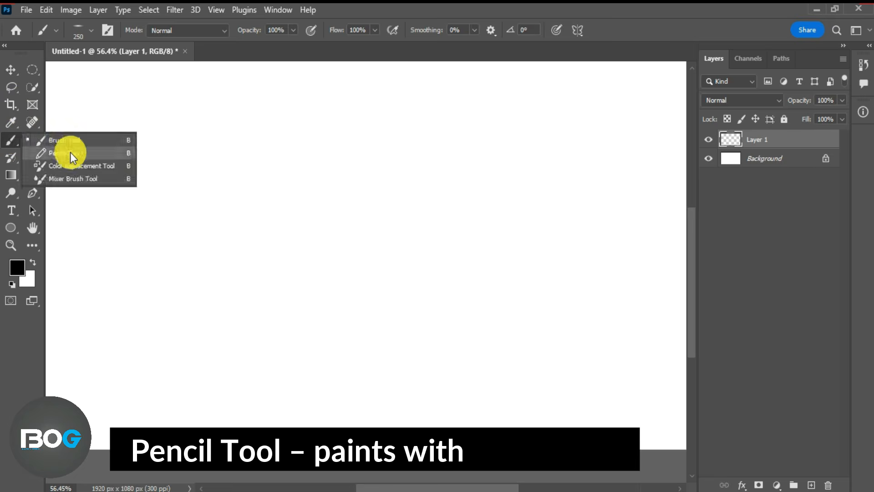
left_click(70, 152)
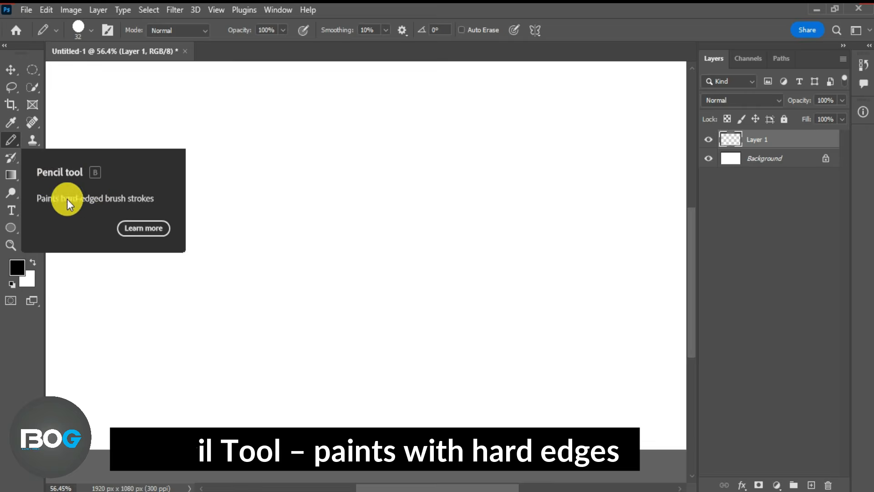
mouse_move(232, 148)
left_mouse_down()
mouse_move(497, 156)
mouse_move(462, 158)
left_mouse_up()
mouse_move(376, 204)
left_mouse_down()
mouse_move(429, 318)
mouse_move(419, 327)
left_mouse_up()
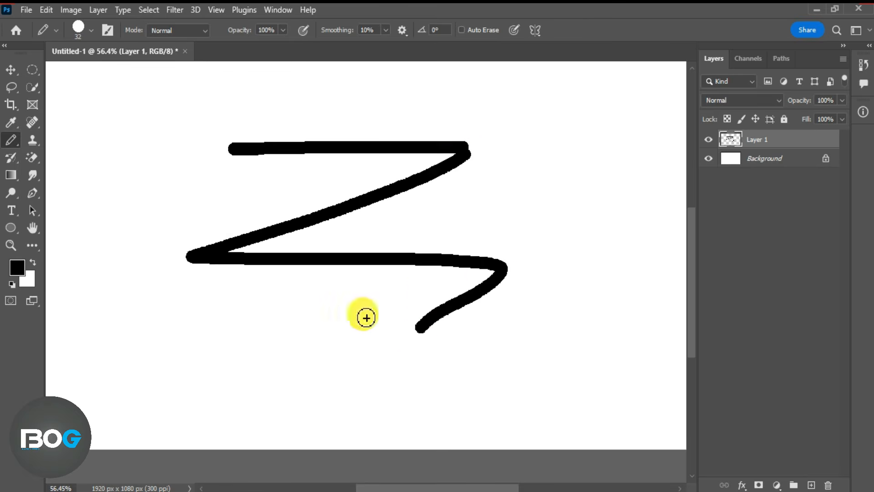
key("ctrl+z")
key("ctrl+z")
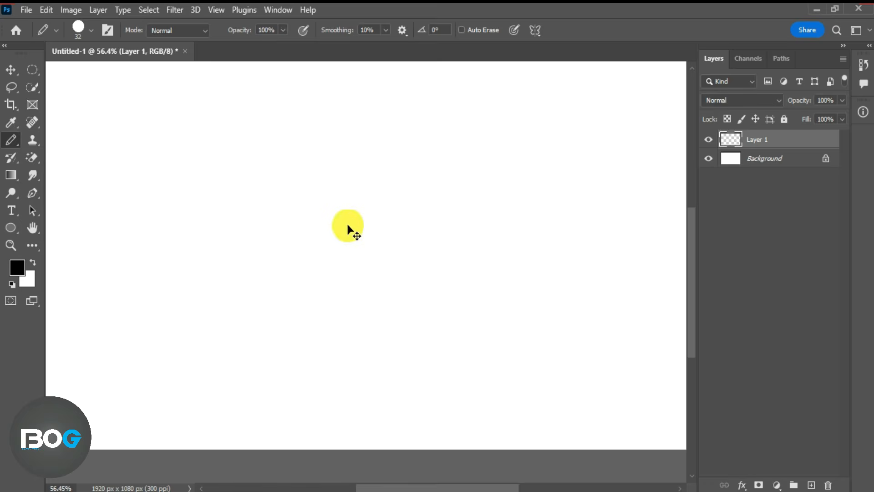
Set the pencil tip to 20 px with 0% hardness
right_click(360, 156)
left_click_drag(514, 190, 433, 187)
left_click(457, 216)
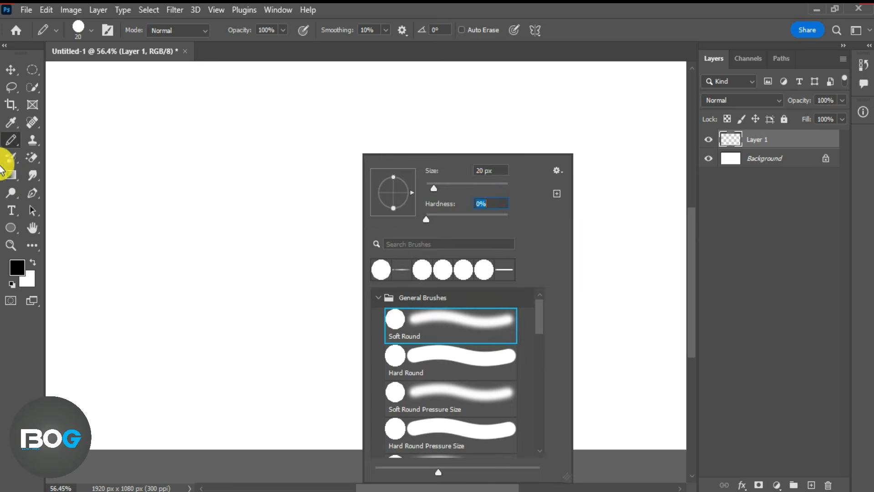
Switch to the Color Replacement tool and set the foreground colour to bright red
right_click(11, 141)
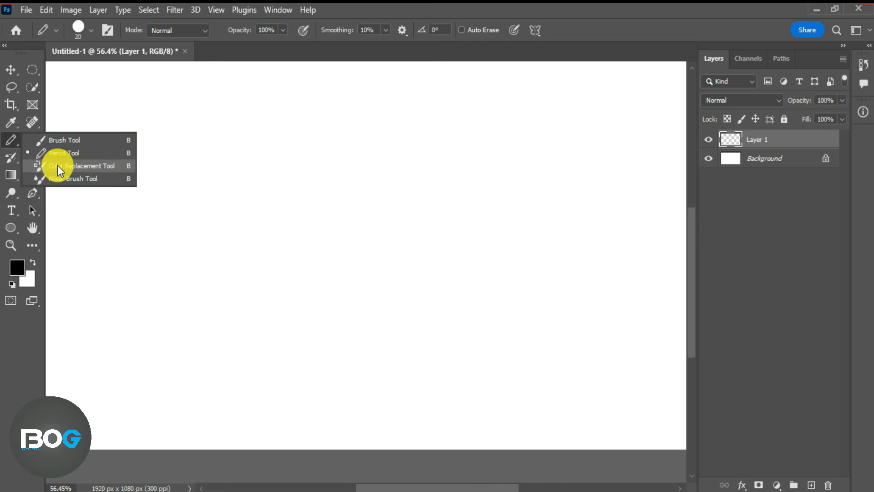
left_click(57, 165)
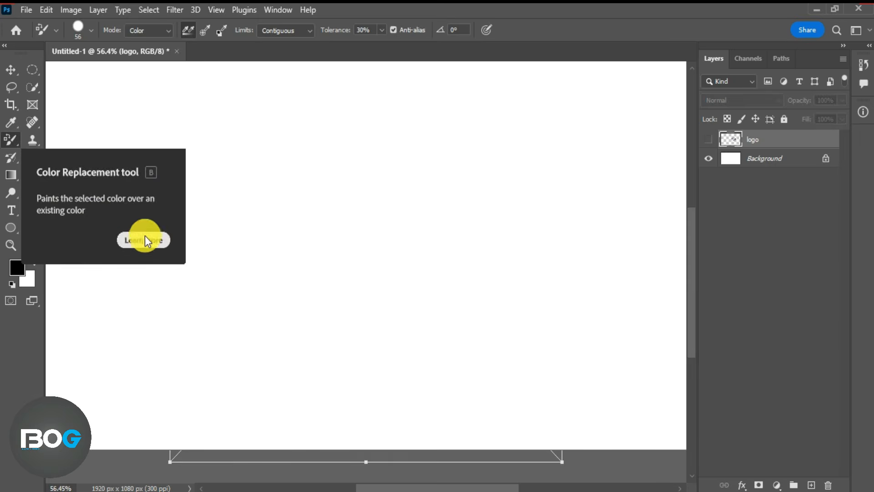
left_click(16, 267)
left_click_drag(685, 168, 696, 135)
left_click(800, 137)
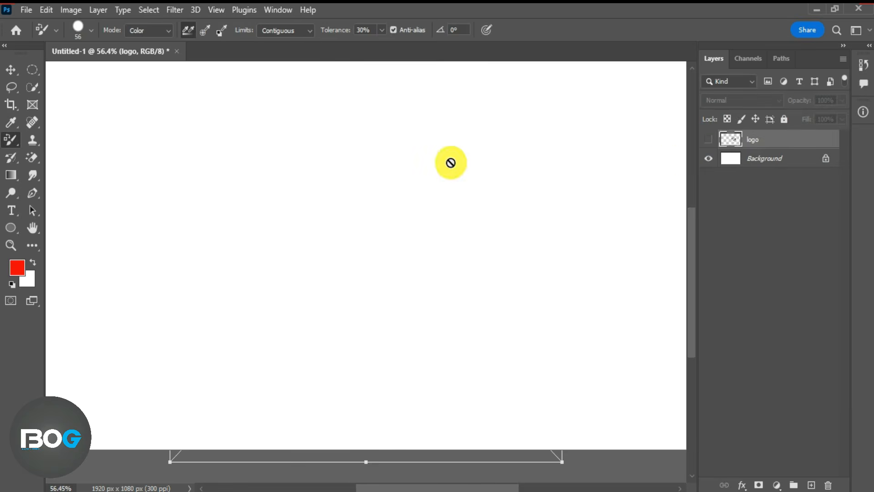
Show the logo layer, recolour its whole blue house red with the 56 px Color Replacement brush, and delete the layer
left_click(708, 140)
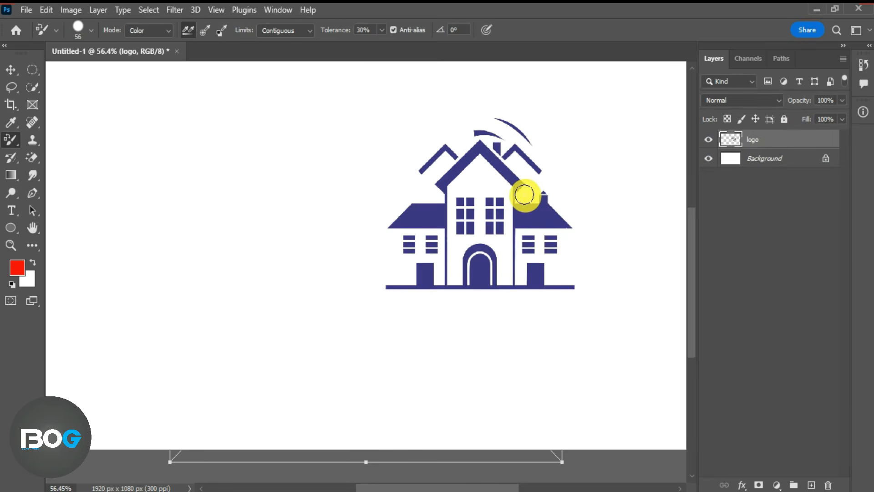
mouse_move(394, 224)
left_mouse_down()
mouse_move(432, 205)
mouse_move(454, 157)
mouse_move(494, 172)
mouse_move(460, 227)
mouse_move(409, 258)
mouse_move(427, 237)
mouse_move(415, 282)
mouse_move(450, 265)
mouse_move(442, 282)
mouse_move(474, 249)
mouse_move(491, 264)
mouse_move(458, 281)
mouse_move(535, 287)
mouse_move(518, 223)
mouse_move(514, 253)
mouse_move(539, 245)
mouse_move(542, 197)
mouse_move(503, 214)
mouse_move(492, 237)
mouse_move(501, 202)
mouse_move(459, 231)
mouse_move(466, 207)
mouse_move(450, 149)
mouse_move(447, 158)
mouse_move(495, 134)
mouse_move(535, 158)
mouse_move(501, 119)
mouse_move(527, 136)
mouse_move(542, 239)
mouse_move(508, 238)
mouse_move(509, 213)
mouse_move(519, 251)
left_mouse_up()
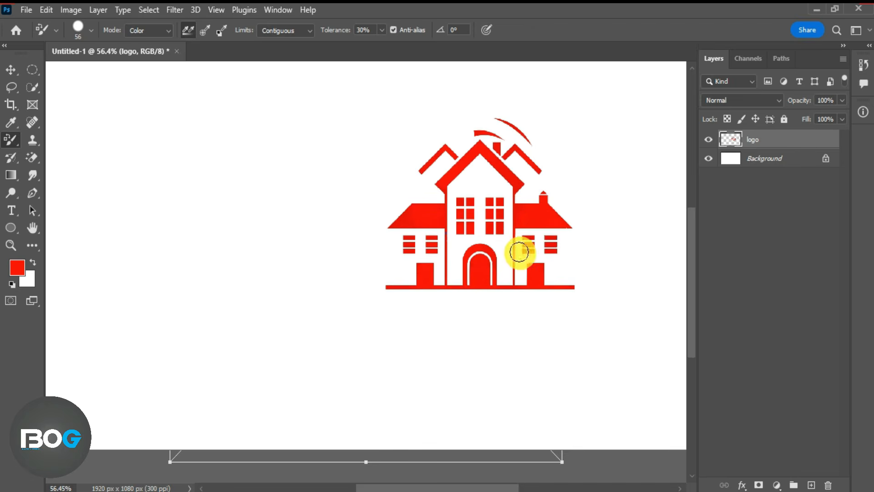
key("Delete")
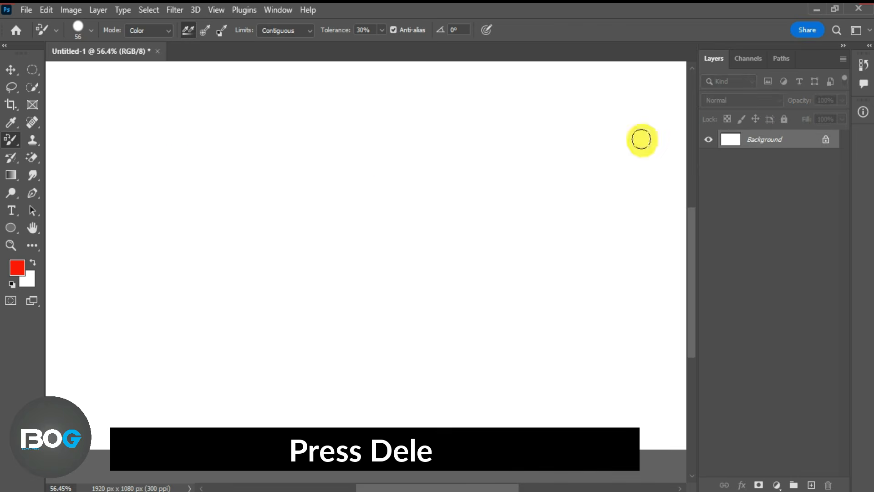
Switch to the Mixer Brush tool, then show the TBO Logo layer and rasterize its smart object
right_click(10, 140)
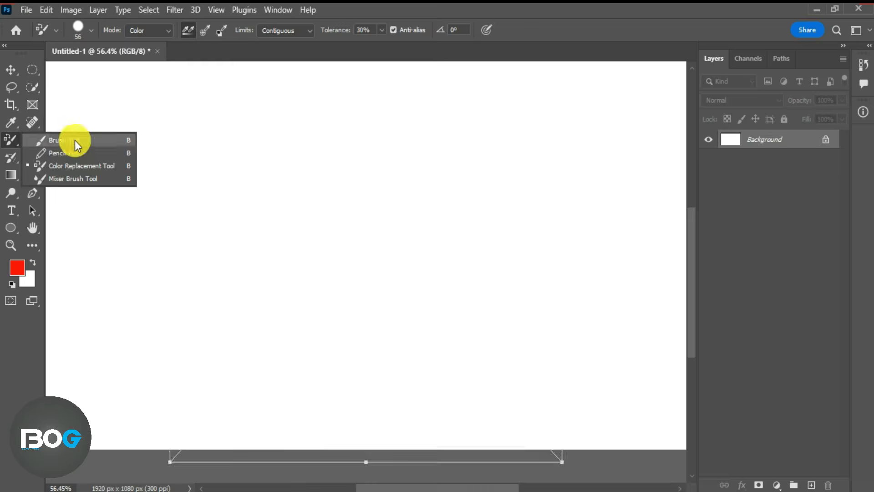
left_click(70, 179)
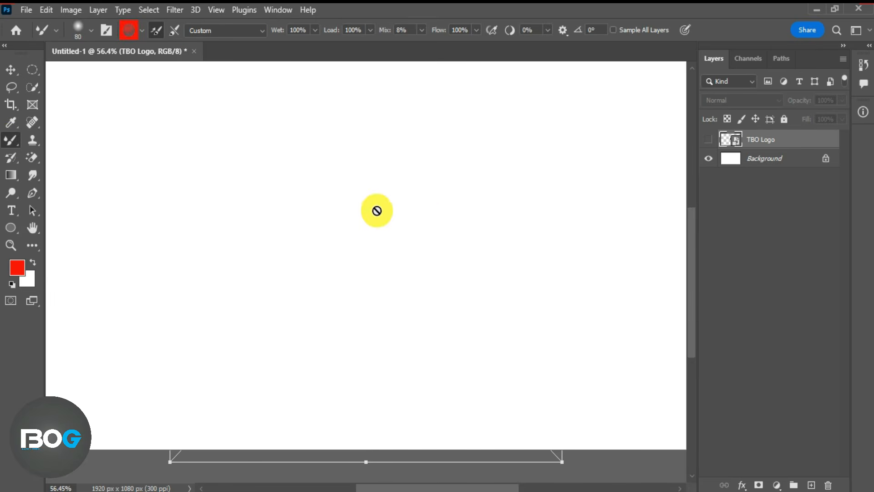
left_click(708, 141)
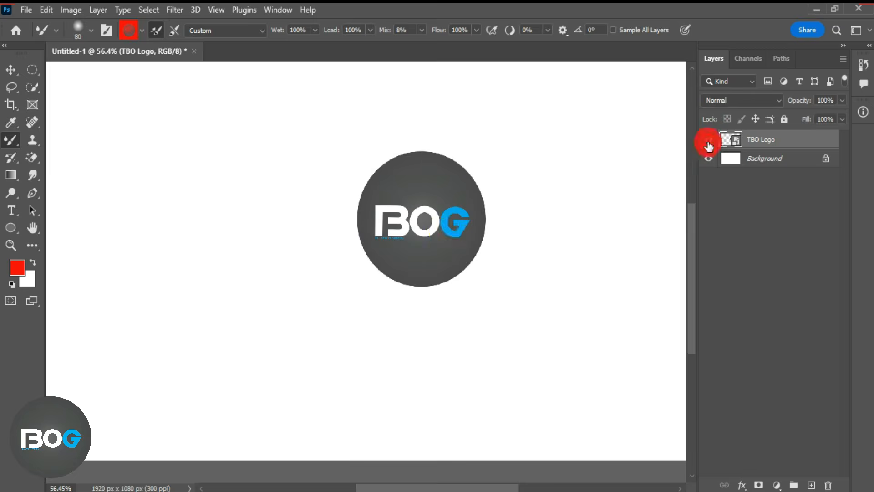
left_click(445, 230)
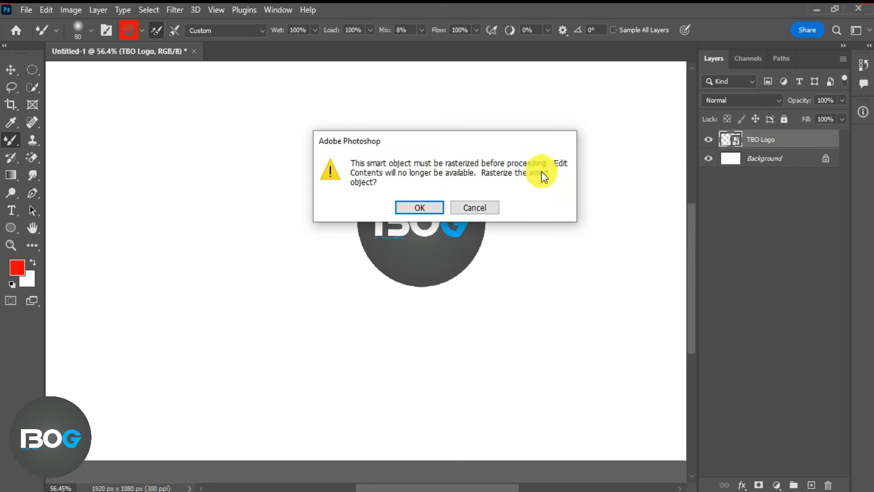
left_click(425, 207)
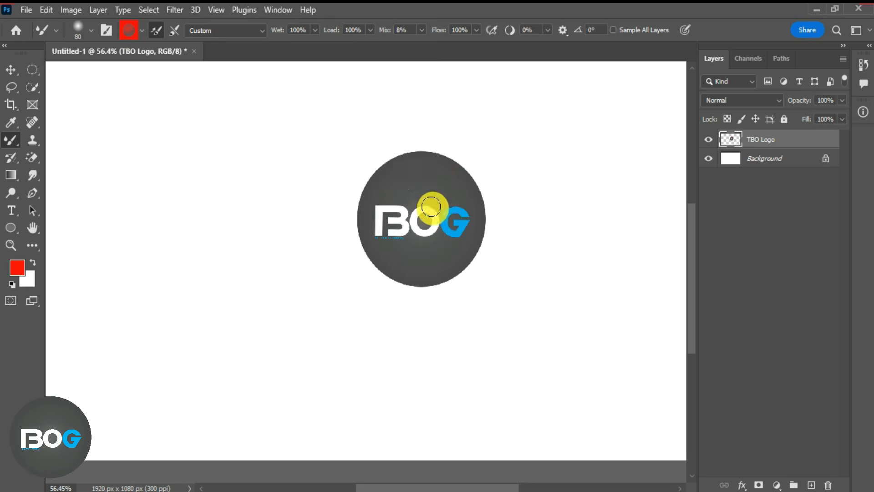
Mix red into the dark circle above the BOG lettering with the soft 80 px Mixer Brush
mouse_move(433, 170)
left_mouse_down()
mouse_move(403, 181)
mouse_move(435, 182)
left_mouse_up()
scroll(434, 182, "up", 5)
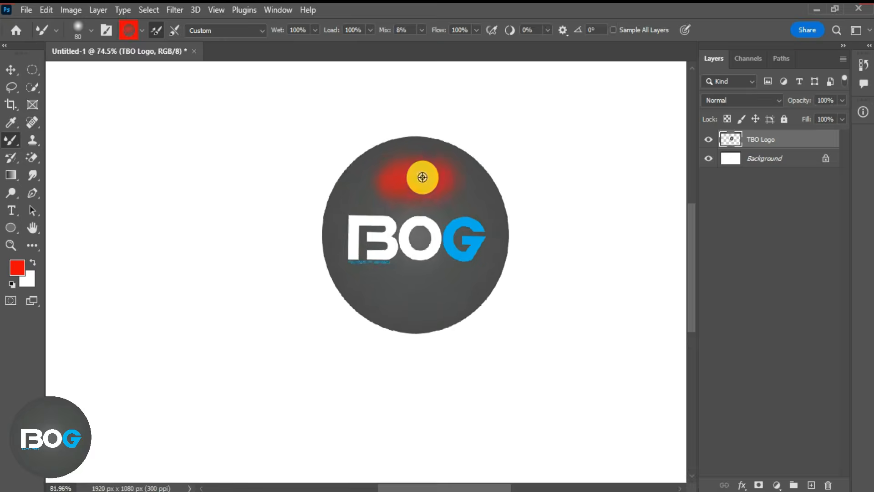
mouse_move(346, 172)
left_mouse_down()
mouse_move(397, 140)
mouse_move(434, 144)
mouse_move(425, 177)
mouse_move(439, 193)
mouse_move(306, 184)
left_mouse_up()
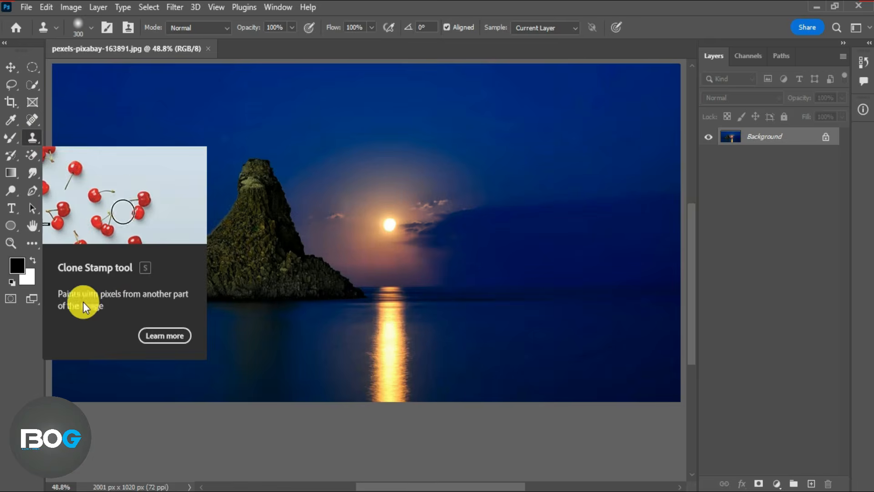
Clone the rock onto the sea on the other side of the moon with the soft 300 px Clone Stamp
left_click(37, 138)
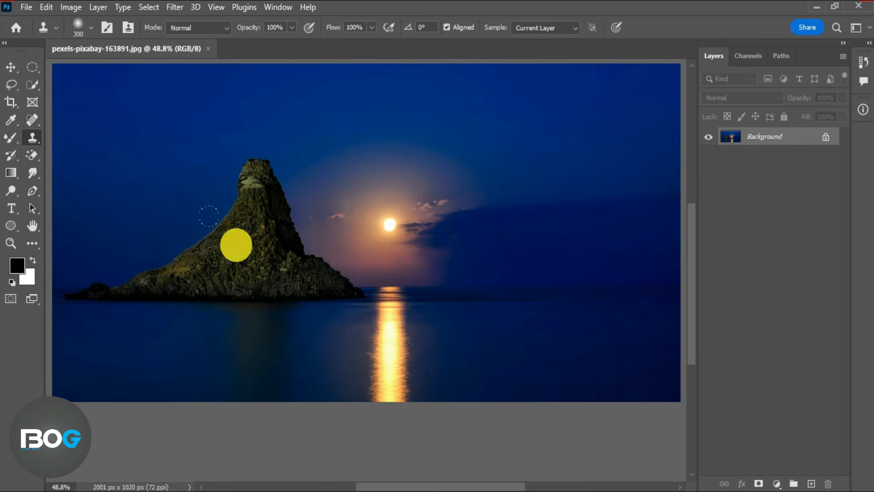
left_click(228, 253, "alt")
mouse_move(505, 254)
left_mouse_down()
mouse_move(517, 274)
mouse_move(561, 270)
mouse_move(591, 220)
mouse_move(634, 294)
mouse_move(534, 311)
left_mouse_up()
mouse_move(440, 293)
left_mouse_down()
mouse_move(548, 278)
mouse_move(540, 281)
mouse_move(618, 244)
mouse_move(606, 275)
mouse_move(567, 165)
mouse_move(562, 271)
mouse_move(632, 185)
mouse_move(628, 293)
mouse_move(459, 301)
left_mouse_up()
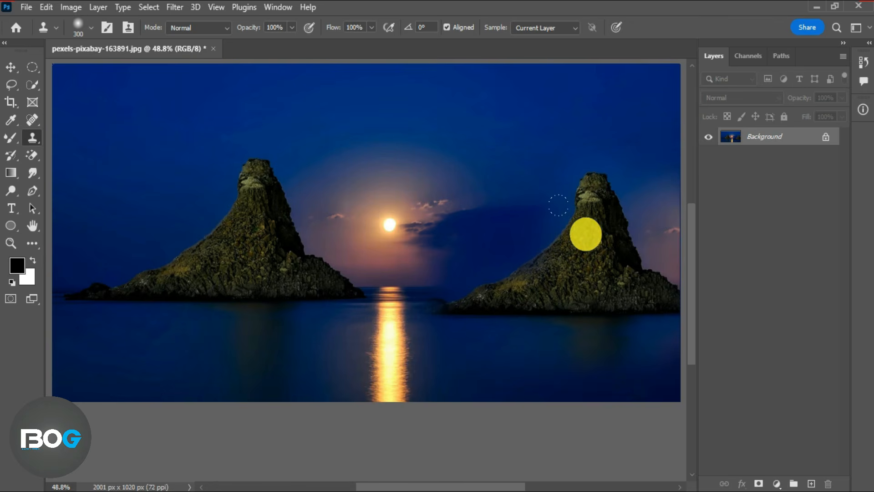
Set up the Pattern Stamp tool with a 127 px tip and the green Grass pattern, and add a new empty layer
left_click(39, 140)
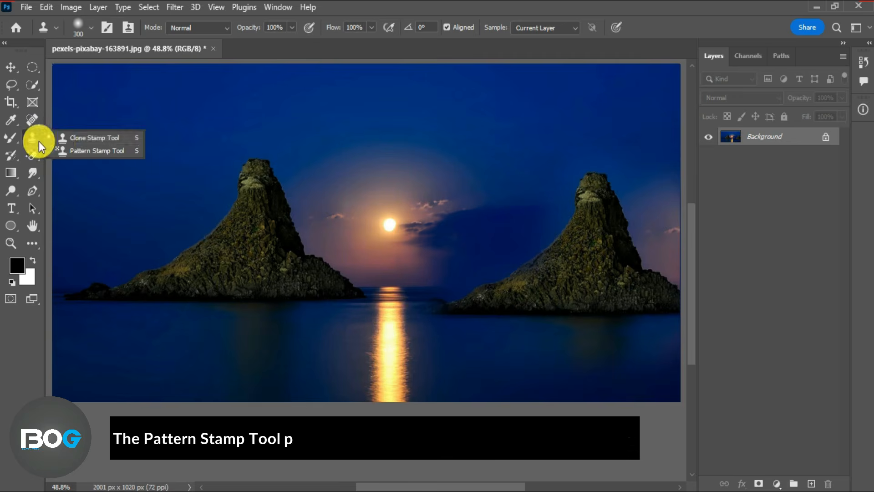
left_click(67, 149)
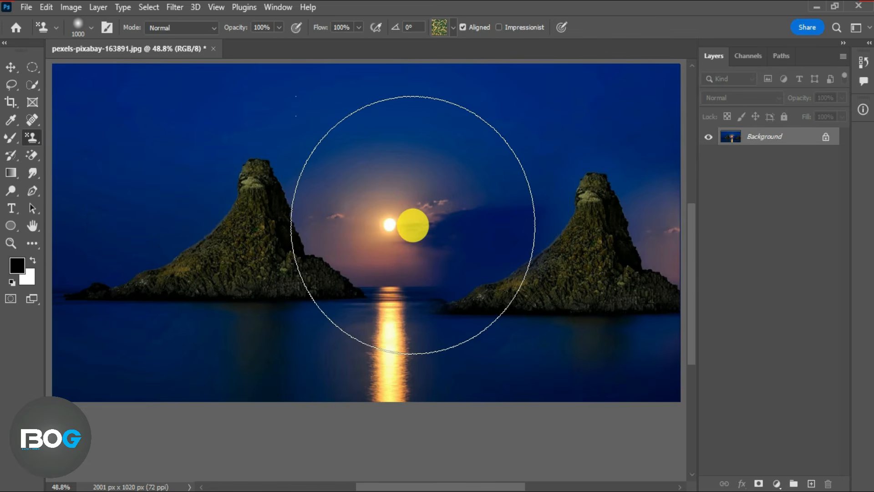
right_click(464, 168)
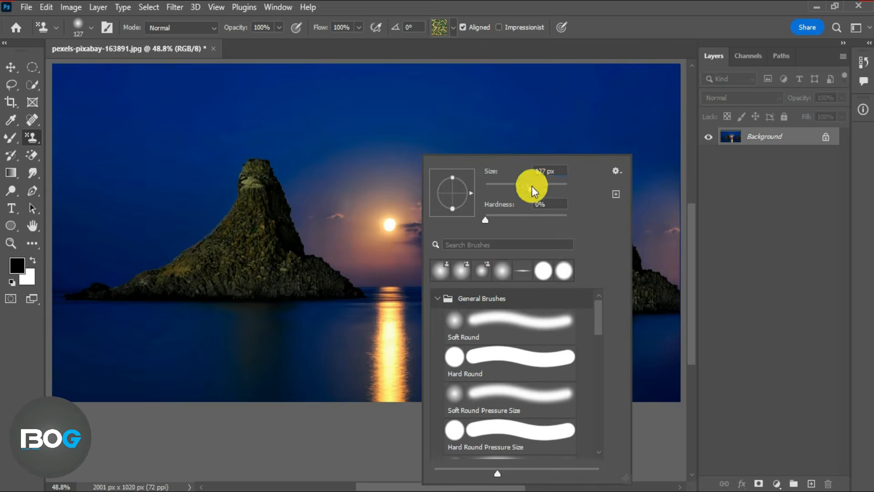
left_click(454, 27)
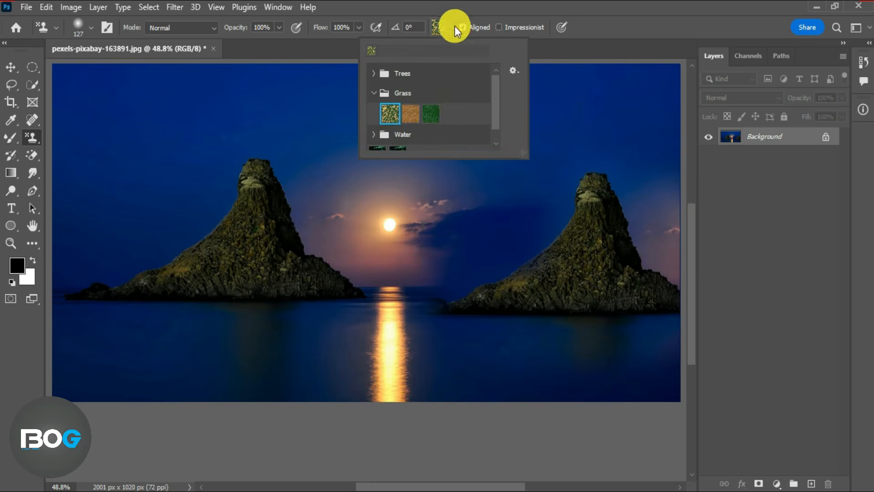
left_click(429, 117)
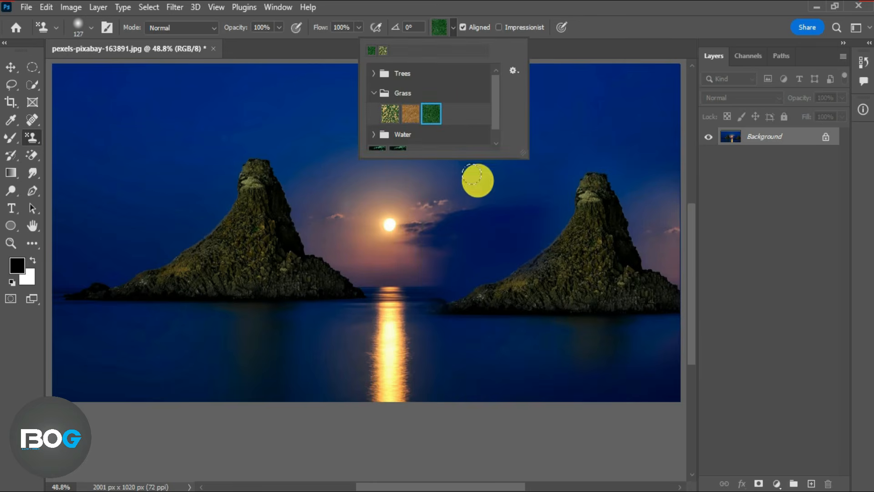
left_click(811, 483)
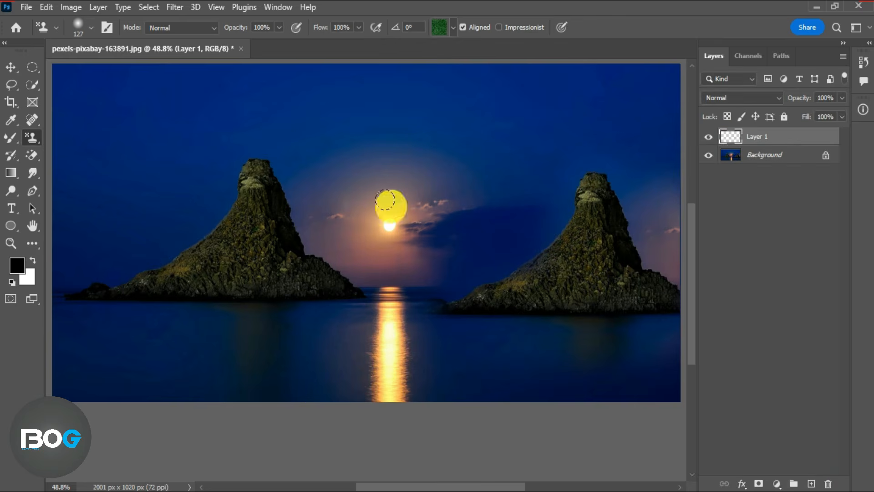
Cover the whole new layer with the grass pattern using a 200 px tip, compare it with the image beneath, and keep Normal blending
key("bracketright")
mouse_move(71, 88)
left_mouse_down()
mouse_move(78, 78)
mouse_move(660, 90)
mouse_move(108, 84)
mouse_move(322, 132)
mouse_move(676, 82)
mouse_move(209, 186)
mouse_move(355, 121)
mouse_move(63, 187)
mouse_move(556, 233)
mouse_move(662, 186)
mouse_move(671, 279)
mouse_move(127, 252)
mouse_move(61, 209)
mouse_move(197, 315)
mouse_move(665, 392)
mouse_move(488, 398)
mouse_move(110, 377)
mouse_move(111, 279)
left_mouse_up()
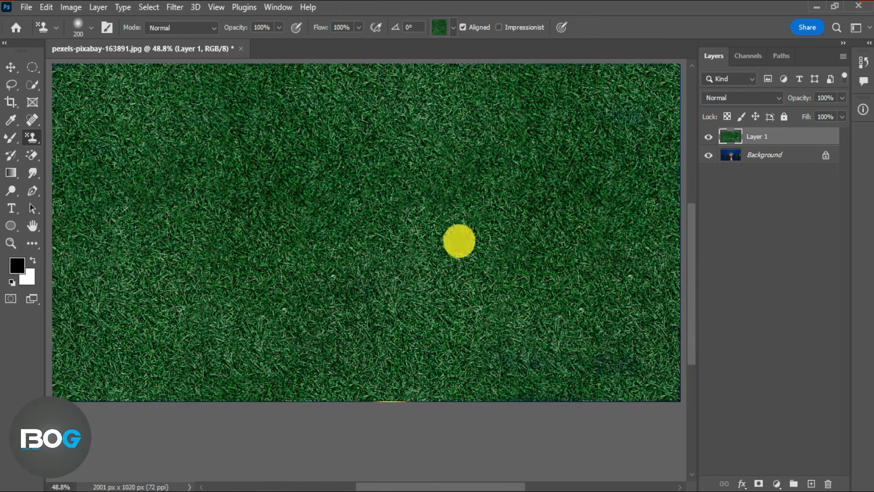
left_click(710, 138)
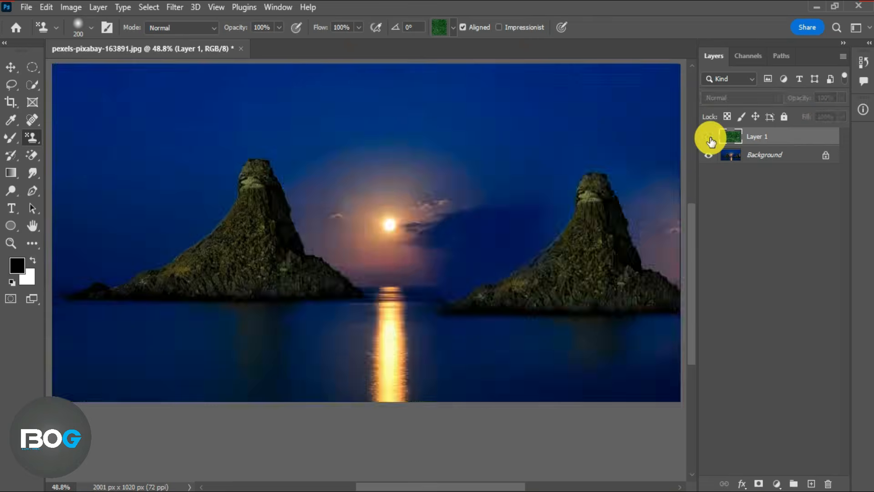
left_click(710, 137)
left_click(776, 98)
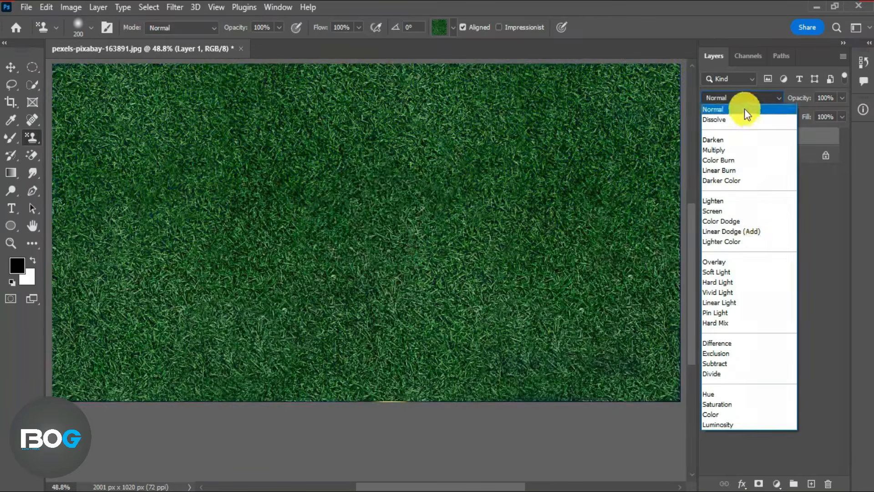
left_click(744, 109)
left_click(707, 137)
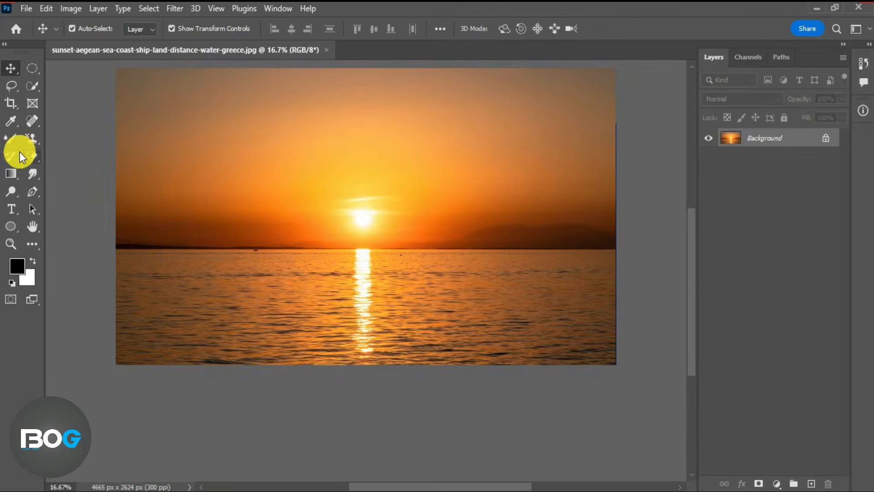
Choose the History Brush tool for the sunset image and view its tool description
left_click(13, 157)
right_click(13, 157)
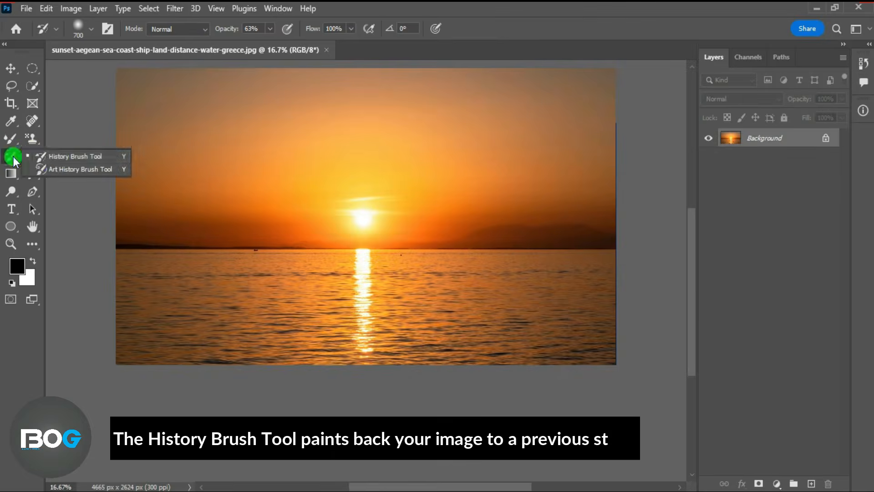
left_click(51, 157)
mouse_move(16, 160)
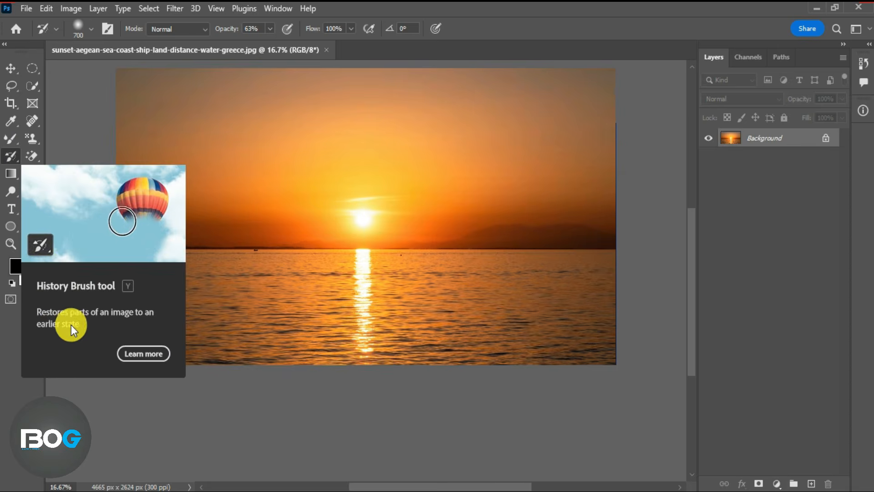
Remove the sun with the 389 px Spot Healing Brush, and paint it back with the 700 px History Brush at 63% opacity
left_click(35, 120)
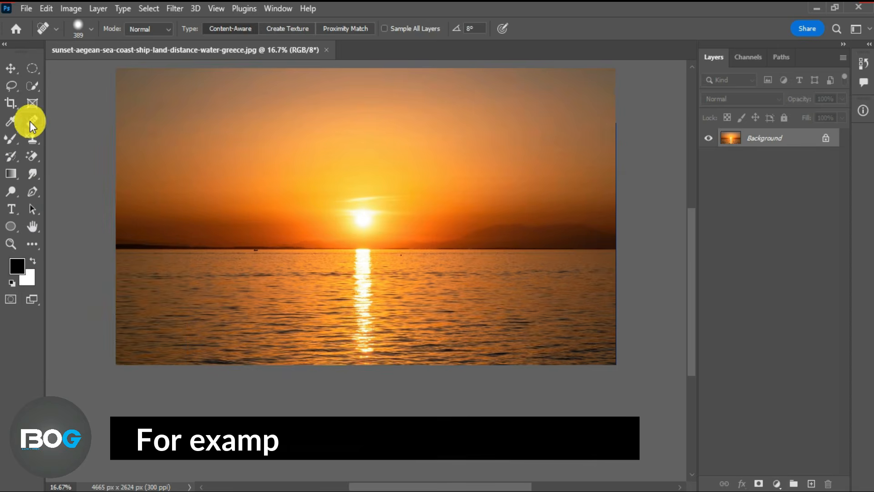
mouse_move(347, 205)
left_mouse_down()
mouse_move(366, 196)
mouse_move(328, 190)
mouse_move(367, 204)
mouse_move(340, 208)
left_mouse_up()
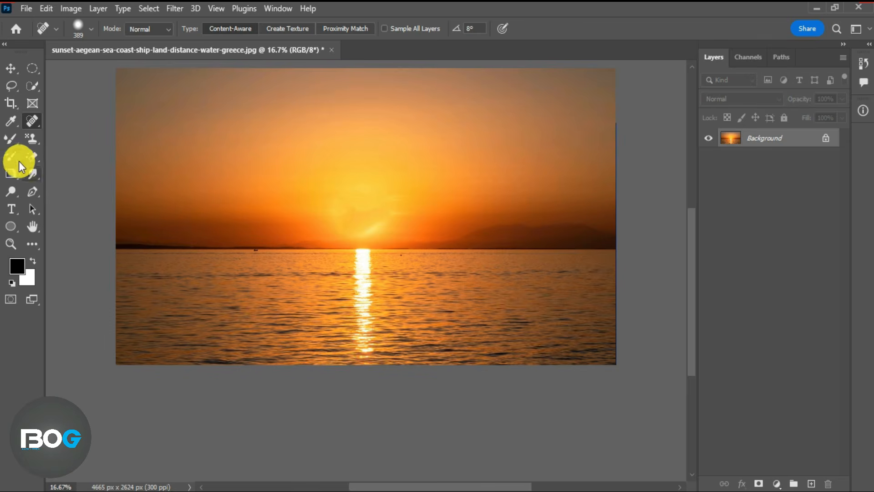
left_click(15, 155)
right_click(15, 156)
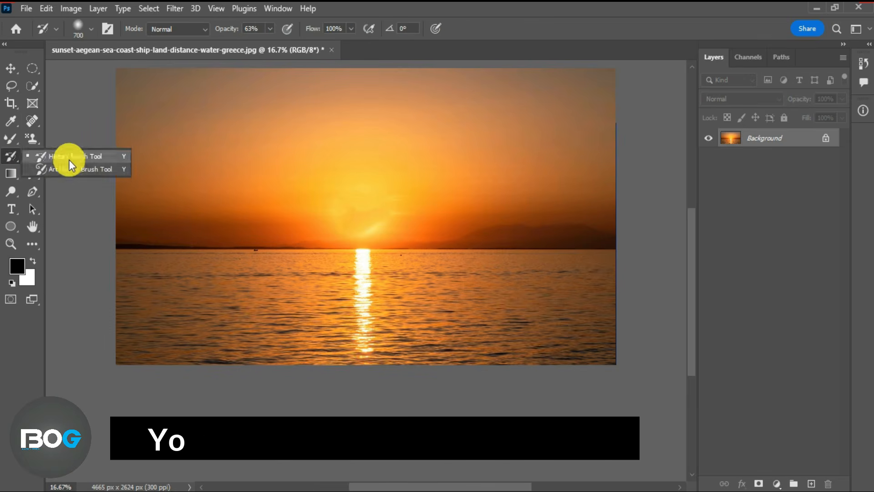
left_click(69, 159)
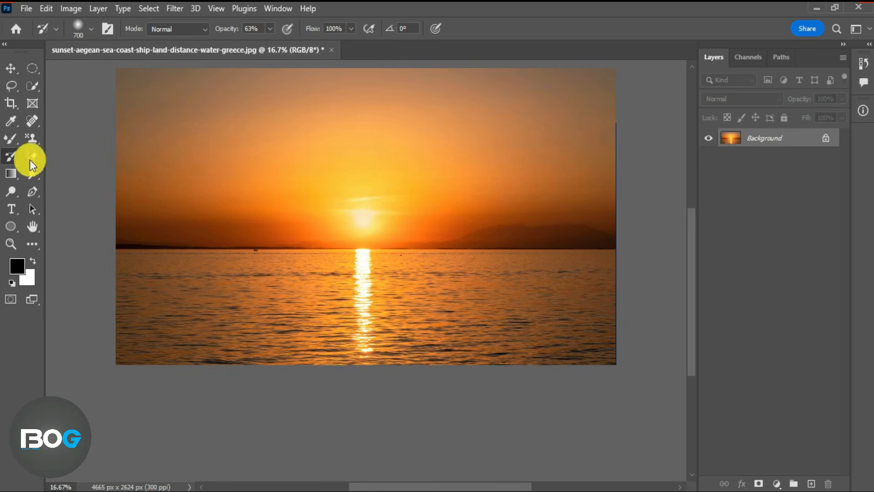
Paint Tight Short strokes across the sky toward the sun with the Art History Brush enlarged to 150 px
right_click(15, 157)
left_click(87, 170)
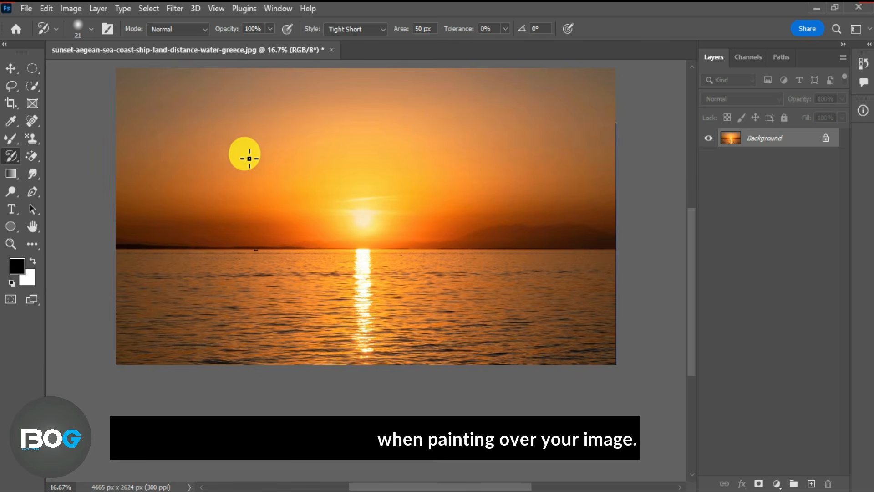
key("bracketright")
key("bracketright")
key("bracketright")
key("bracketright")
key("bracketright")
key("bracketright")
key("bracketright")
key("bracketright")
key("bracketright")
key("bracketright")
key("bracketright")
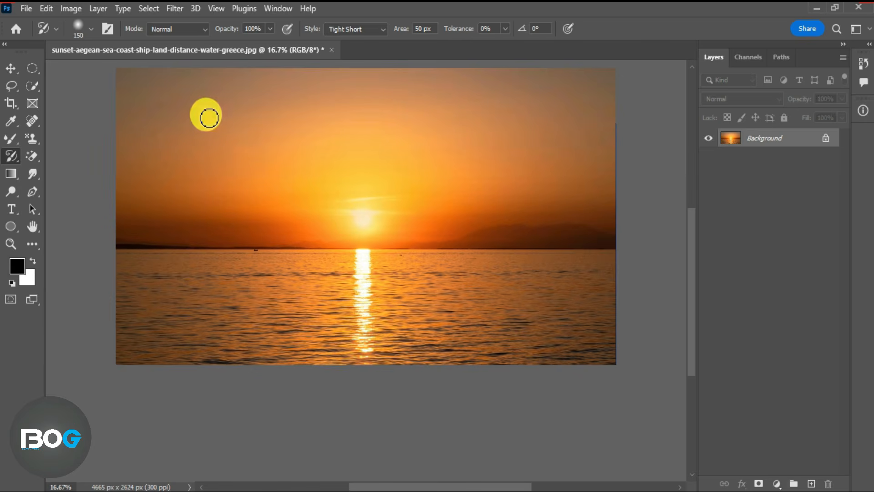
scroll(205, 113, "up", 2)
mouse_move(246, 112)
left_mouse_down()
mouse_move(138, 152)
mouse_move(228, 164)
mouse_move(136, 220)
mouse_move(445, 236)
mouse_move(259, 228)
mouse_move(429, 176)
mouse_move(401, 242)
mouse_move(133, 285)
mouse_move(389, 279)
mouse_move(261, 371)
mouse_move(601, 171)
mouse_move(312, 88)
mouse_move(478, 180)
mouse_move(621, 362)
mouse_move(501, 355)
mouse_move(314, 233)
mouse_move(349, 234)
left_mouse_up()
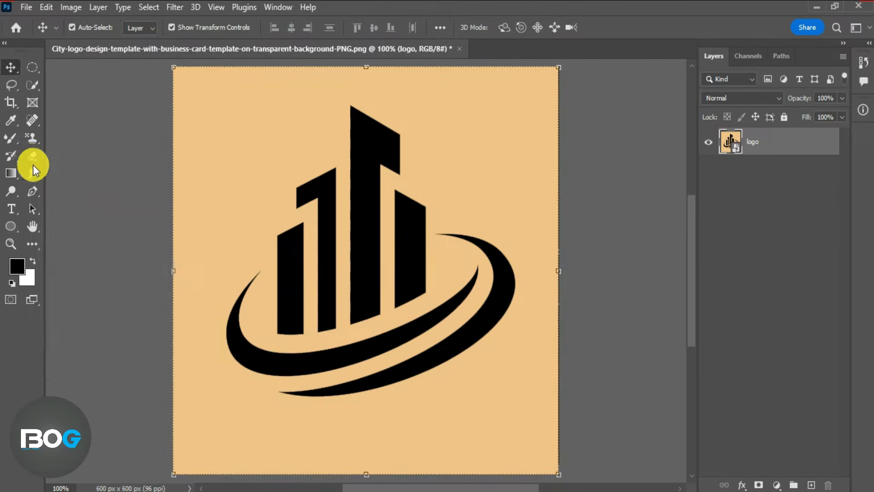
Rasterize the logo smart object for use with the Eraser tool, and set its soft round tip to 70 px
left_click(29, 159)
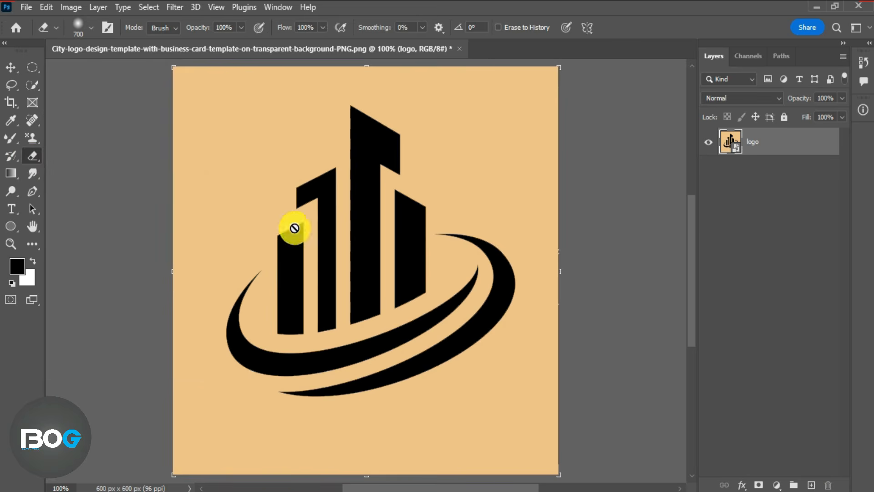
left_click(249, 197)
left_click(414, 208)
key("bracketleft")
right_click(296, 181)
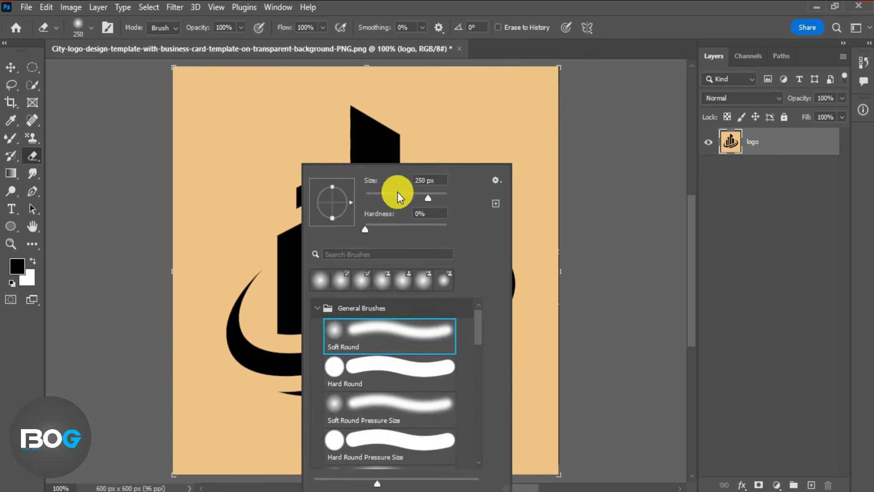
left_click_drag(451, 195, 394, 197)
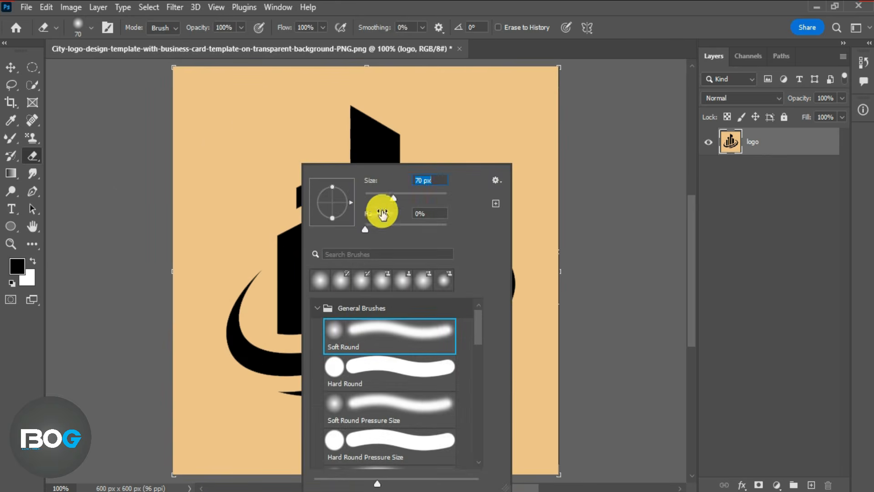
Erase the upper part of the logo and its background freehand, and undo the erasing
mouse_move(215, 154)
left_mouse_down()
mouse_move(208, 132)
mouse_move(233, 113)
mouse_move(261, 117)
mouse_move(219, 128)
mouse_move(177, 68)
mouse_move(310, 58)
mouse_move(293, 118)
mouse_move(229, 118)
mouse_move(183, 83)
mouse_move(193, 121)
mouse_move(402, 63)
mouse_move(286, 99)
mouse_move(272, 114)
mouse_move(433, 125)
mouse_move(264, 190)
mouse_move(304, 232)
mouse_move(361, 189)
mouse_move(199, 196)
mouse_move(249, 133)
left_mouse_up()
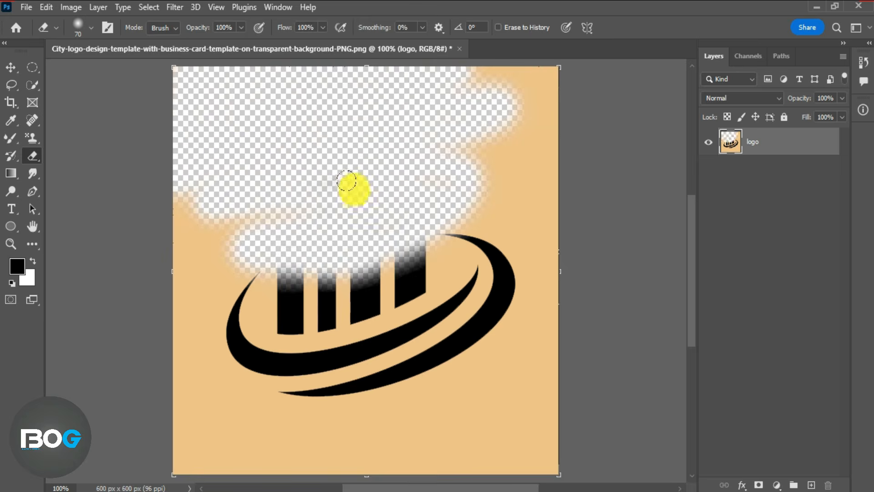
key("ctrl+z")
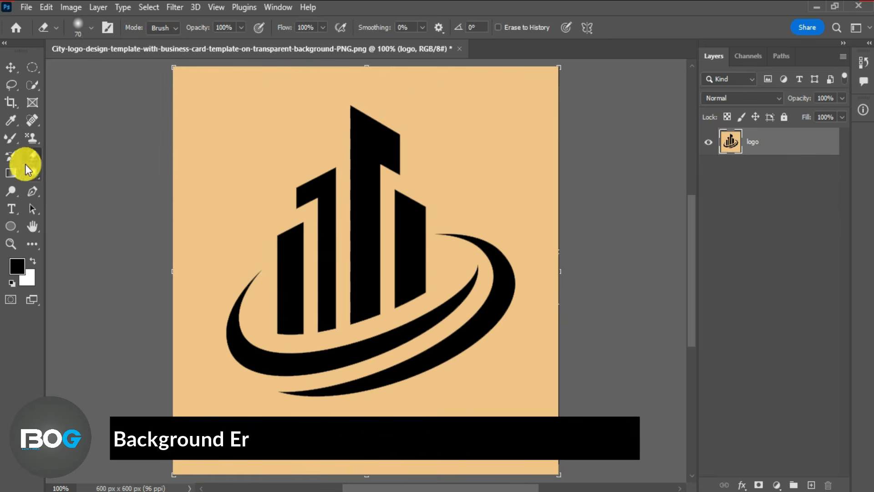
Erase the tan background beside the logo's buildings with the 45 px Background Eraser at 50% tolerance and Contiguous limits
right_click(32, 157)
left_click(107, 171)
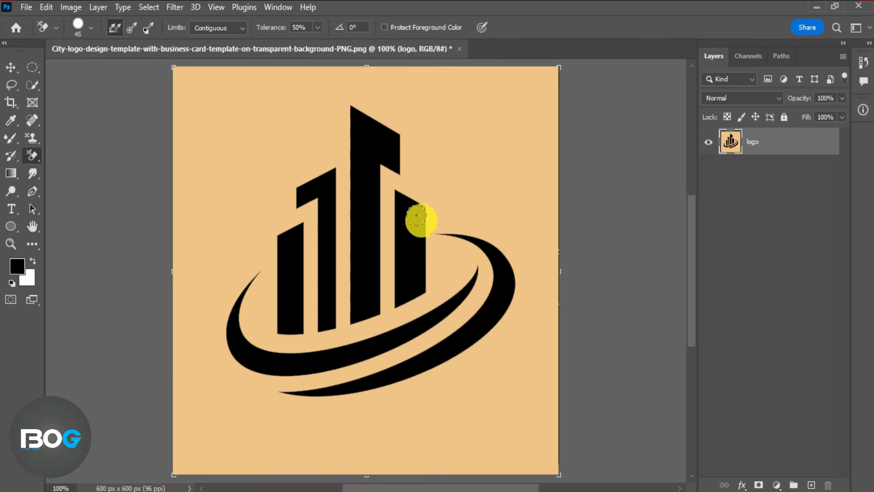
scroll(421, 223, "up", 2)
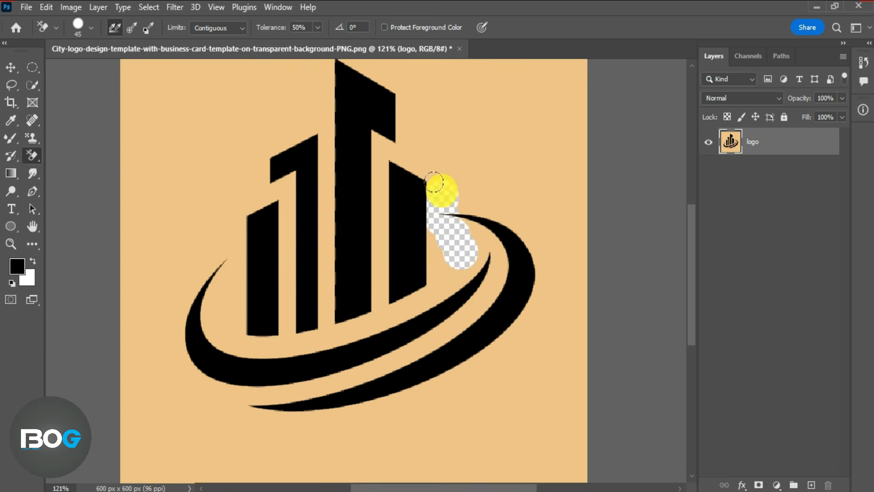
left_click_drag(429, 145, 404, 109)
scroll(405, 104, "up", 2)
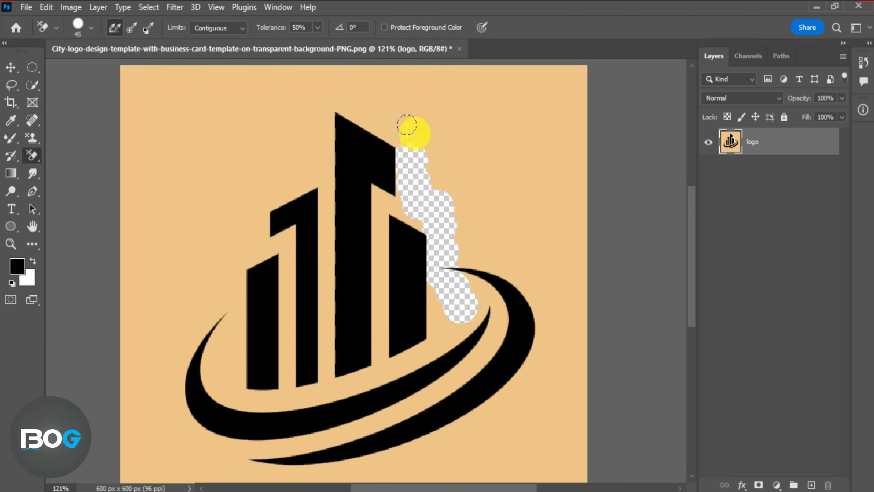
mouse_move(335, 90)
left_mouse_down()
mouse_move(316, 90)
mouse_move(309, 147)
mouse_move(270, 162)
mouse_move(218, 205)
mouse_move(301, 156)
mouse_move(189, 194)
mouse_move(307, 100)
mouse_move(209, 212)
mouse_move(251, 227)
mouse_move(213, 243)
mouse_move(235, 197)
mouse_move(136, 328)
mouse_move(218, 278)
mouse_move(136, 368)
mouse_move(194, 298)
mouse_move(146, 349)
mouse_move(168, 197)
mouse_move(200, 167)
left_mouse_up()
Undo all the Background Eraser strokes on the logo
key("ctrl+z")
scroll(249, 227, "down", 3)
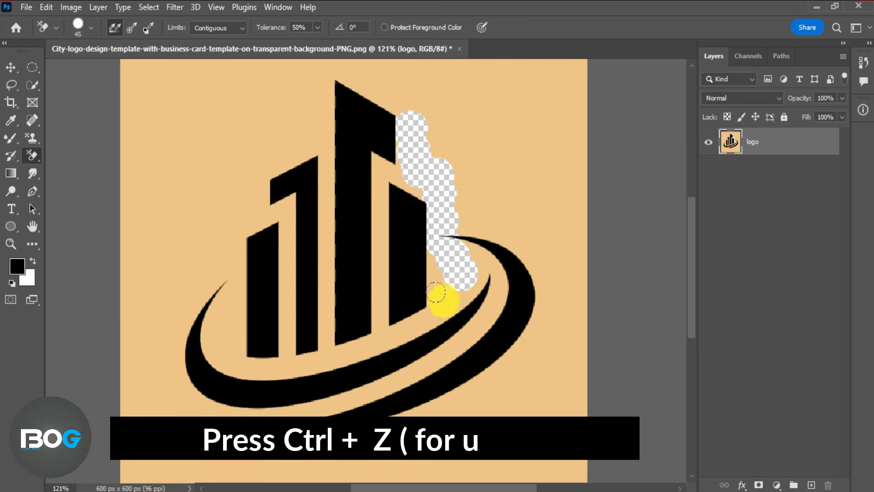
scroll(465, 285, "up", 1)
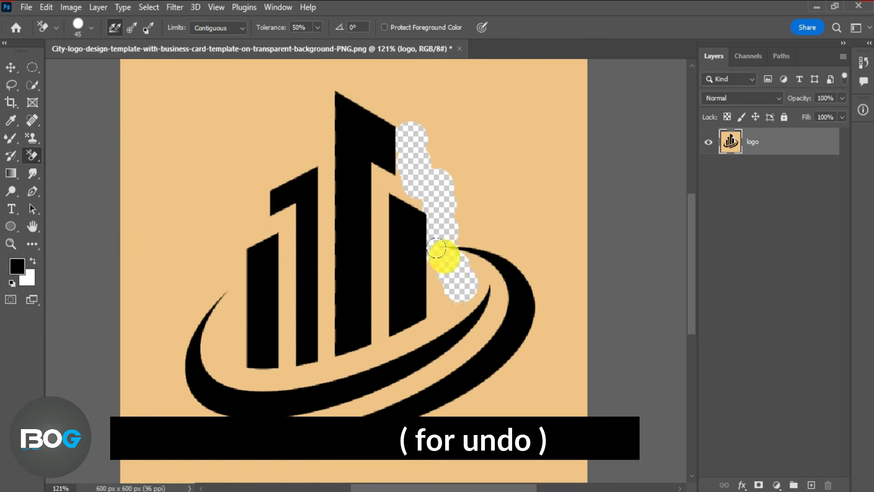
key("ctrl+z")
Erase the tan area around the logo with the Magic Eraser at tolerance 32, contiguous
left_click(31, 155)
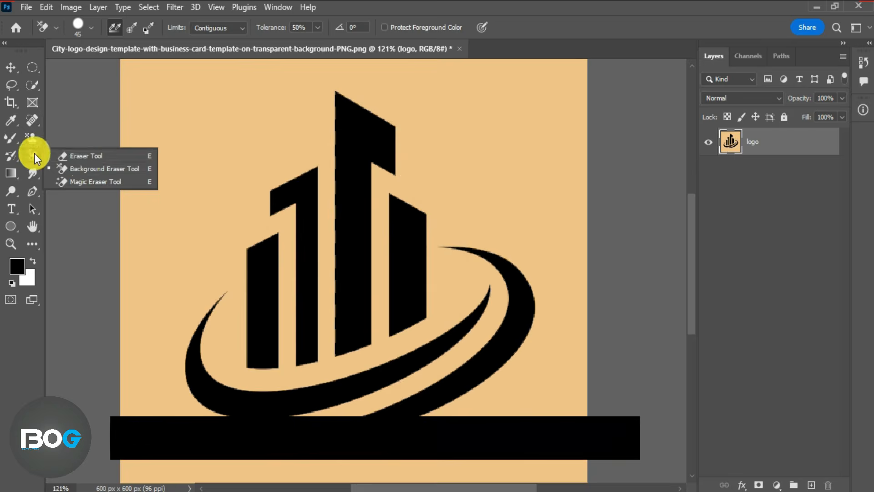
left_click(86, 181)
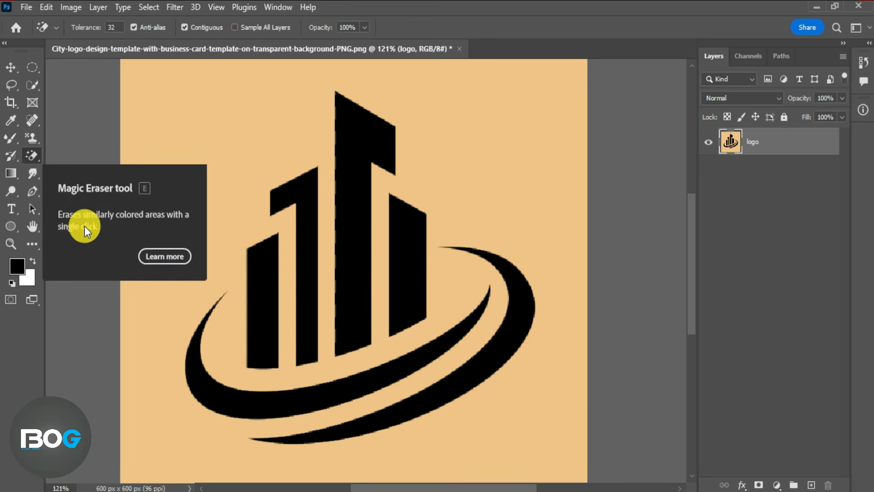
left_click(253, 128)
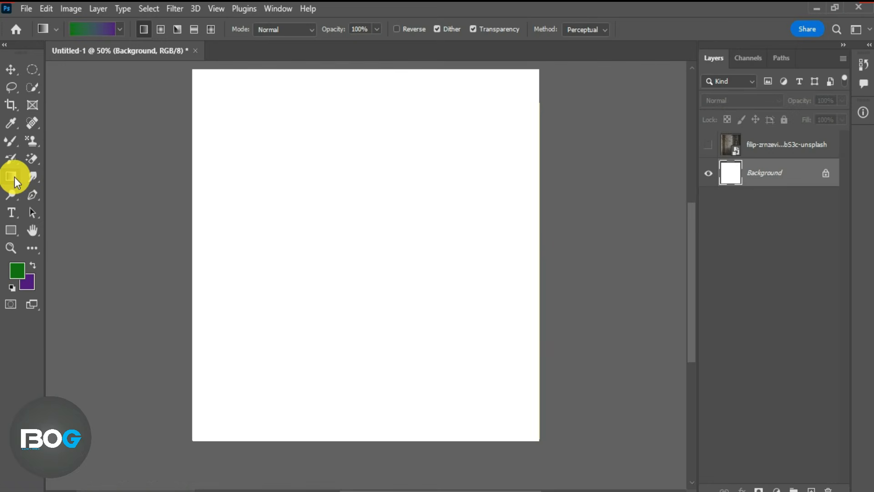
Draw green-to-purple gradients on the white Background layer, trying the linear, angle and reflected styles
mouse_move(15, 177)
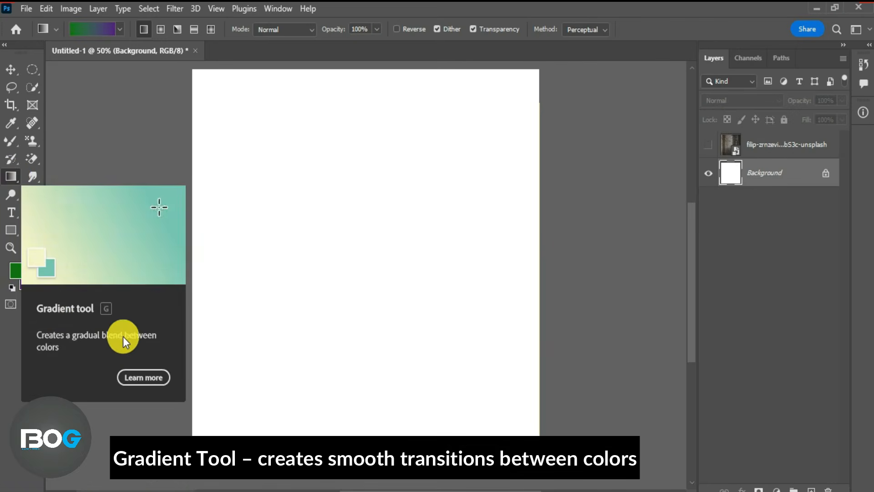
left_click_drag(368, 67, 368, 438)
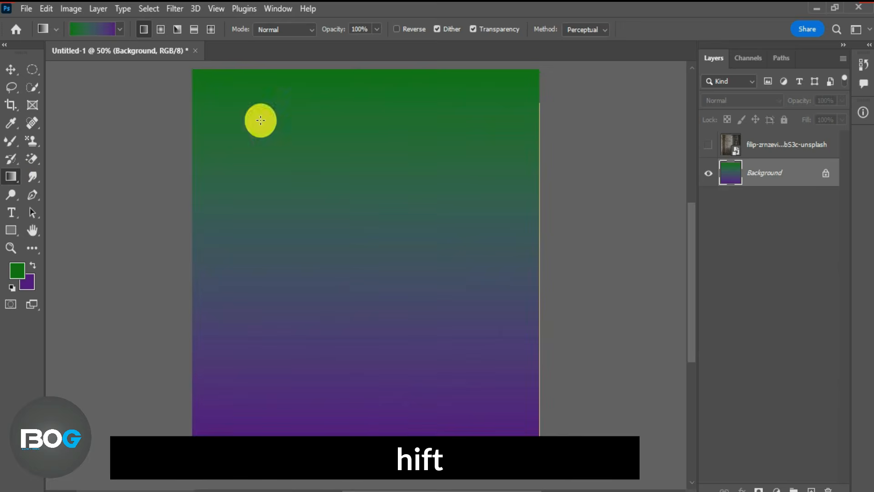
left_click_drag(368, 268, 370, 185)
left_click(178, 29)
left_click_drag(499, 130, 377, 300)
left_click(194, 29)
left_click_drag(211, 220, 385, 217)
Undo the trial gradients on the Background layer
key("ctrl+z")
key("ctrl+z")
key("ctrl+z")
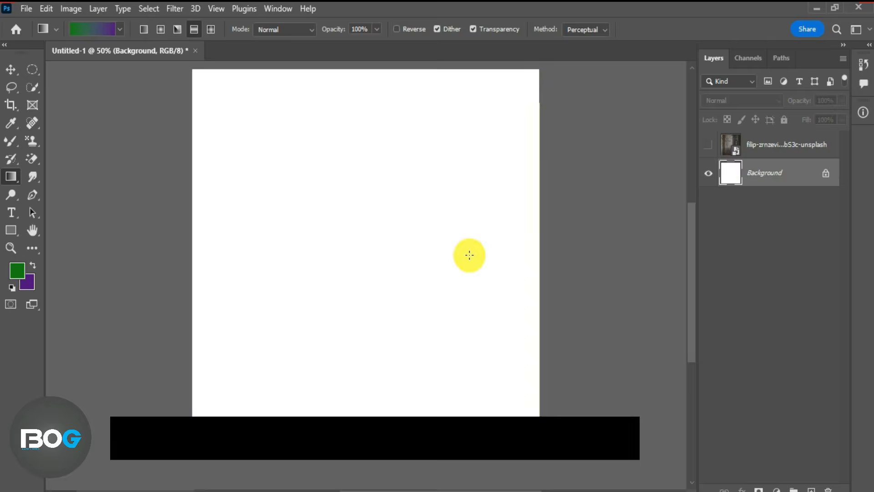
Show the forest photo layer and add a new empty layer above it
left_click(708, 144)
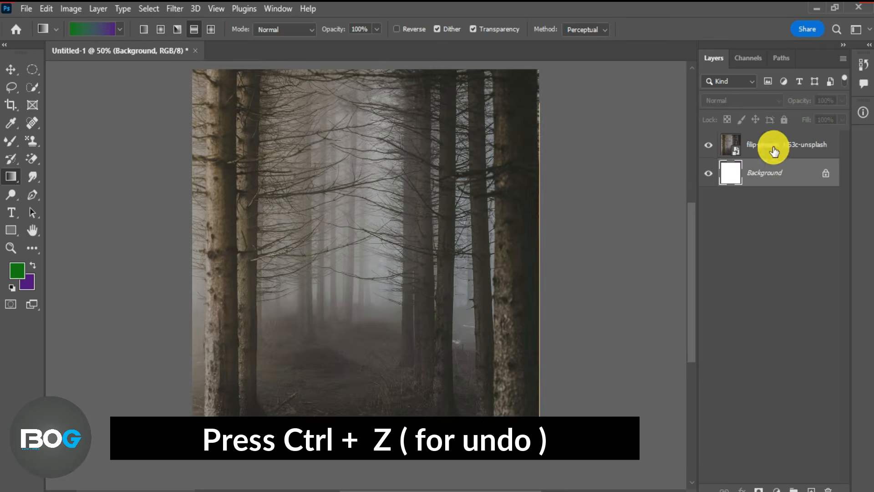
left_click(774, 146)
left_click(811, 488)
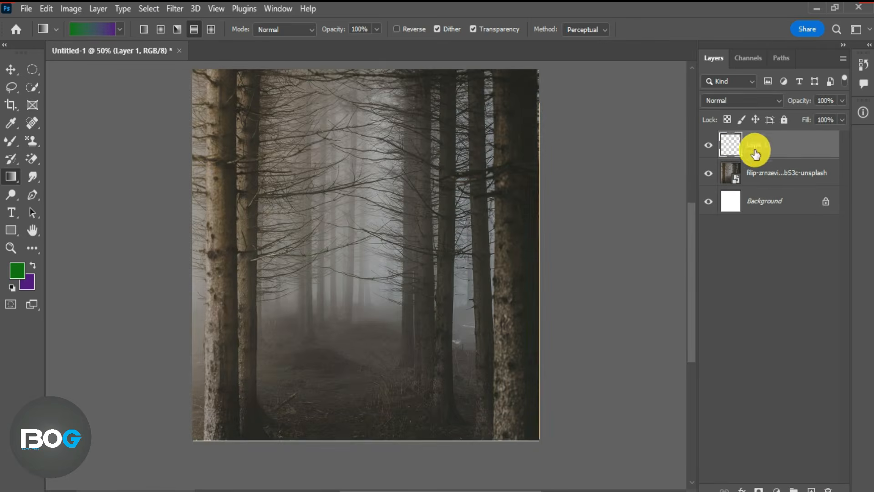
Fill the new layer with a top-to-bottom linear gradient in the default black and white, and set its blend mode to Multiply
left_click(12, 287)
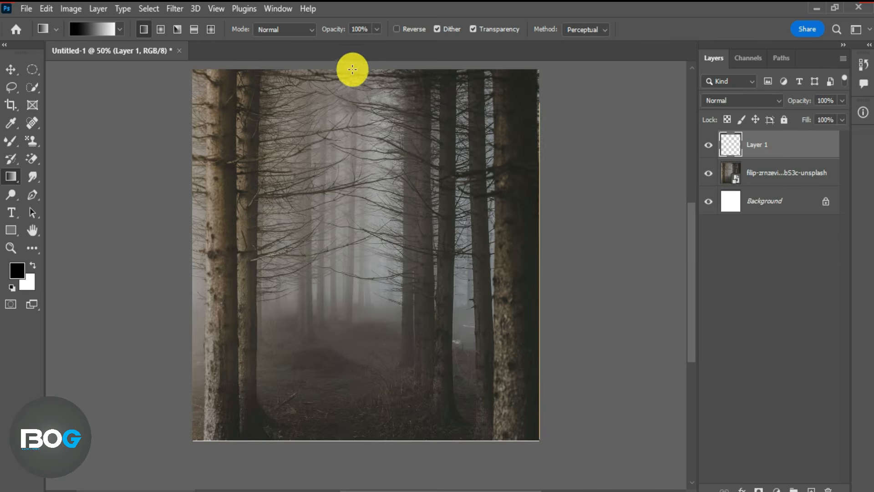
left_click_drag(365, 66, 381, 436)
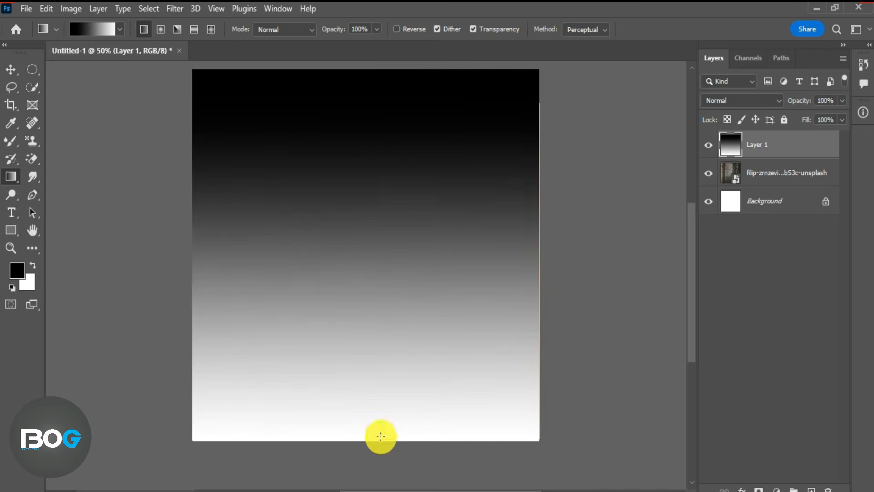
left_click(777, 103)
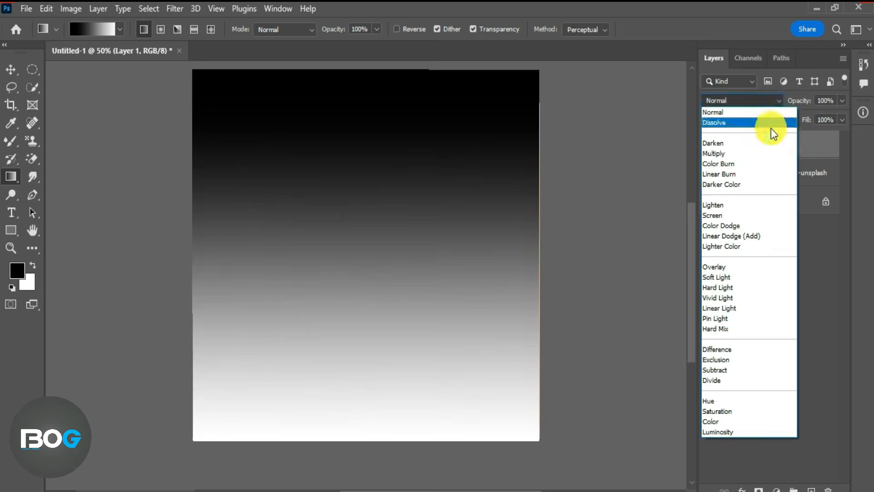
left_click(766, 152)
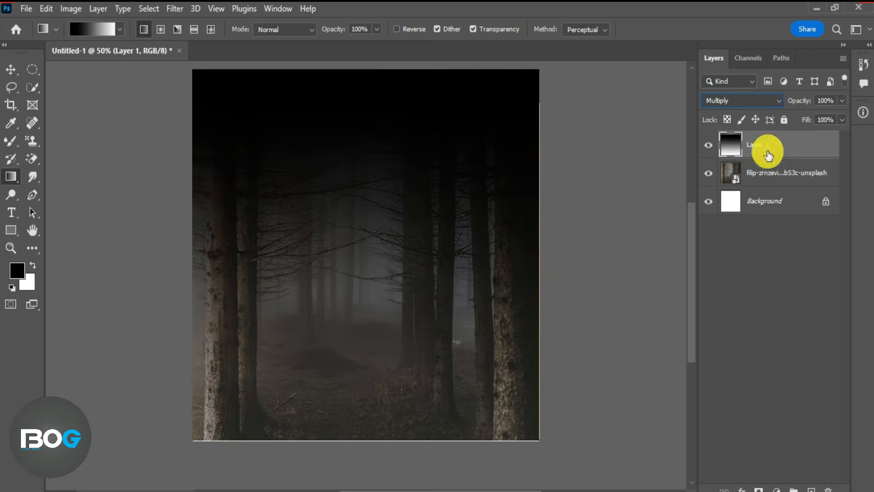
Lower the gradient layer's opacity to 77%, and delete the layer after comparing the photo with and without it
left_click_drag(797, 102, 784, 121)
left_click(708, 146)
left_click(708, 146)
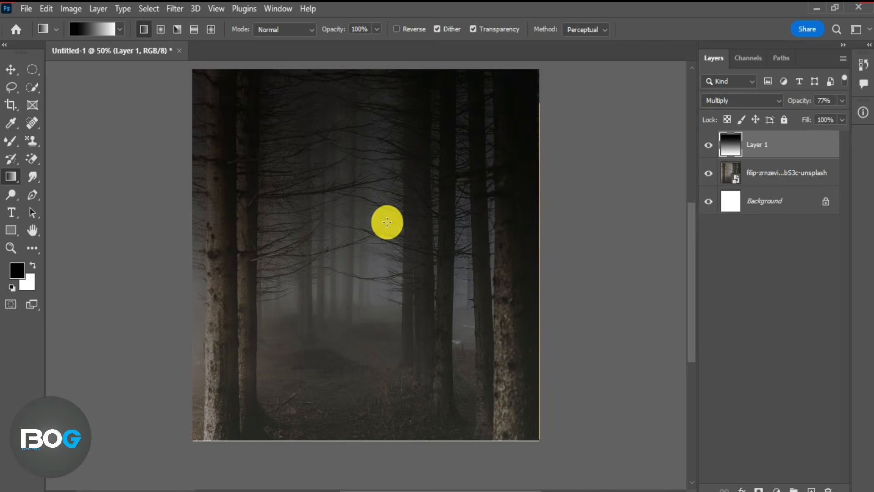
key("Delete")
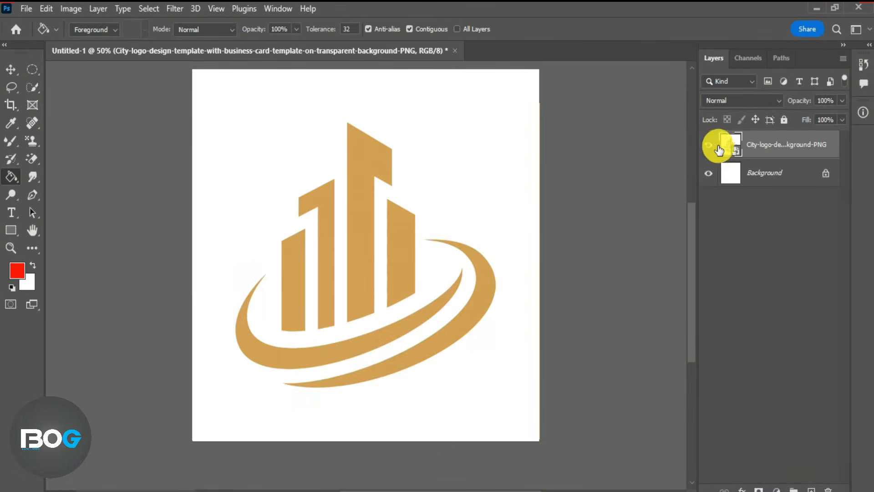
Rasterize the city logo layer and fill its white surroundings with the red foreground color using the Paint Bucket tool
left_click(717, 148)
left_click(713, 148)
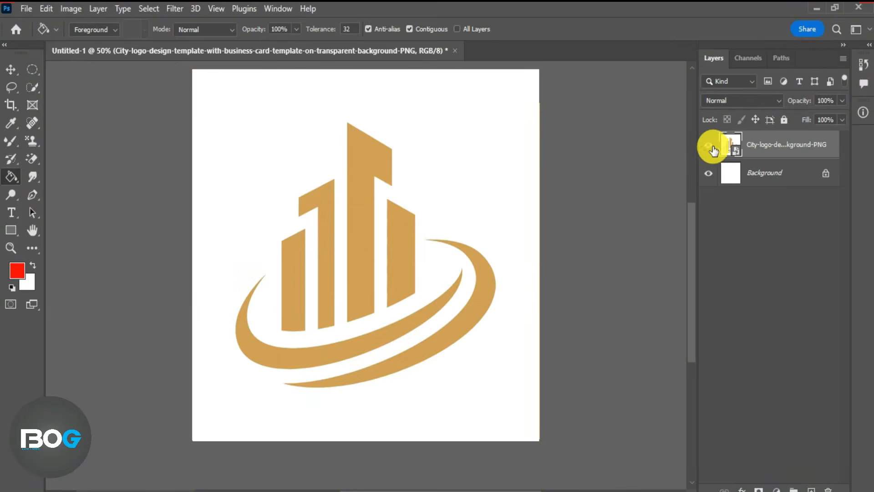
left_click(461, 197)
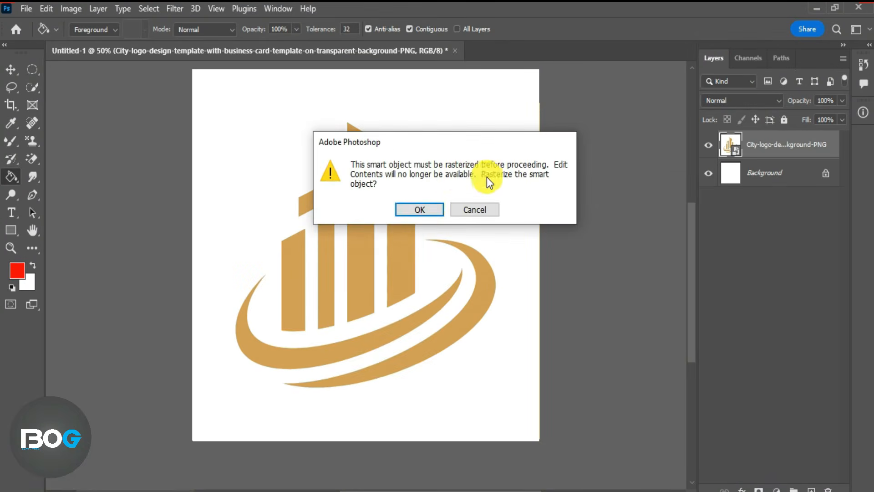
left_click(420, 210)
left_click(464, 188)
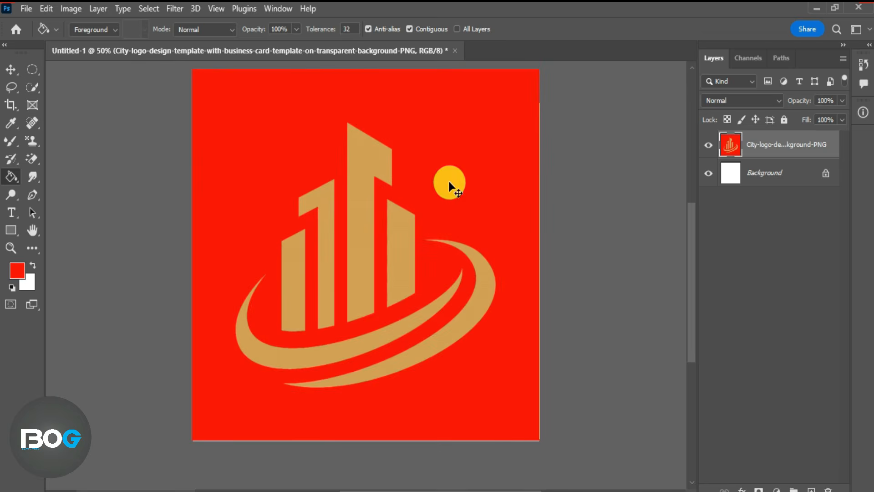
Undo the red fill around the logo and switch to the 3D Material Drop tool
key("ctrl+z")
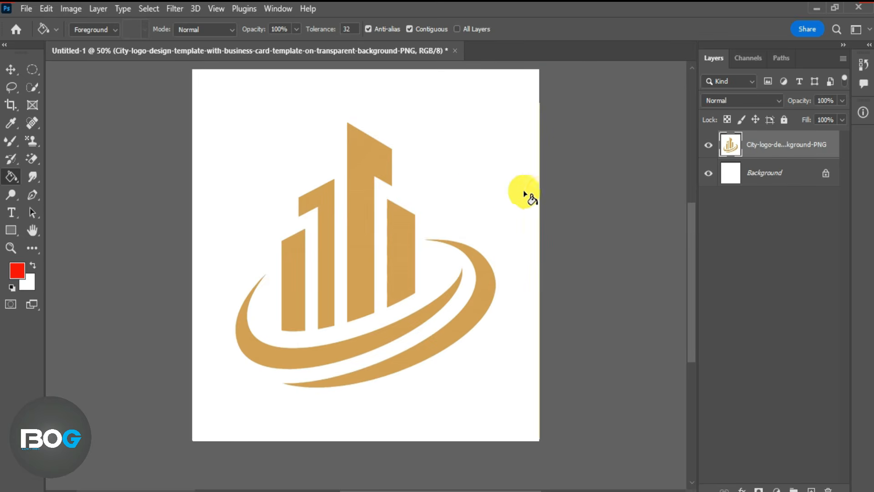
right_click(8, 178)
left_click(55, 202)
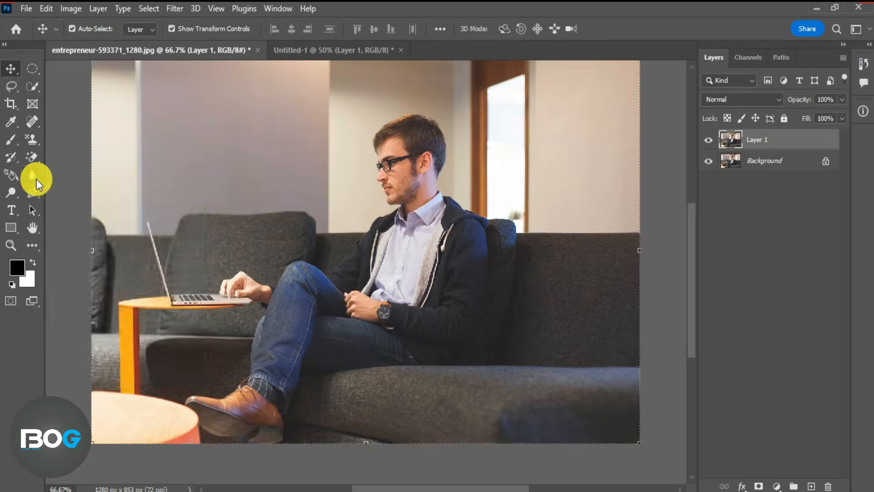
Soften the sofa, table and wall around the seated man on Layer 1 with the Blur tool
left_click(37, 179)
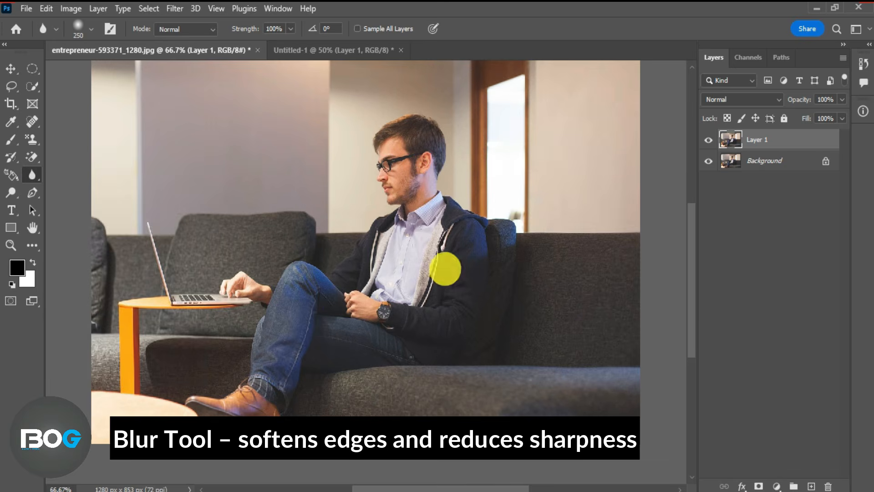
scroll(445, 268, "up", 1)
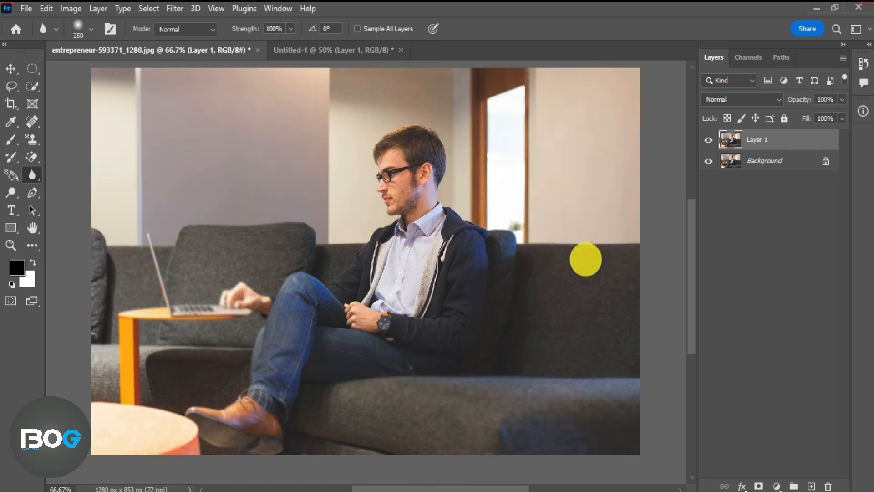
scroll(575, 254, "up", 5)
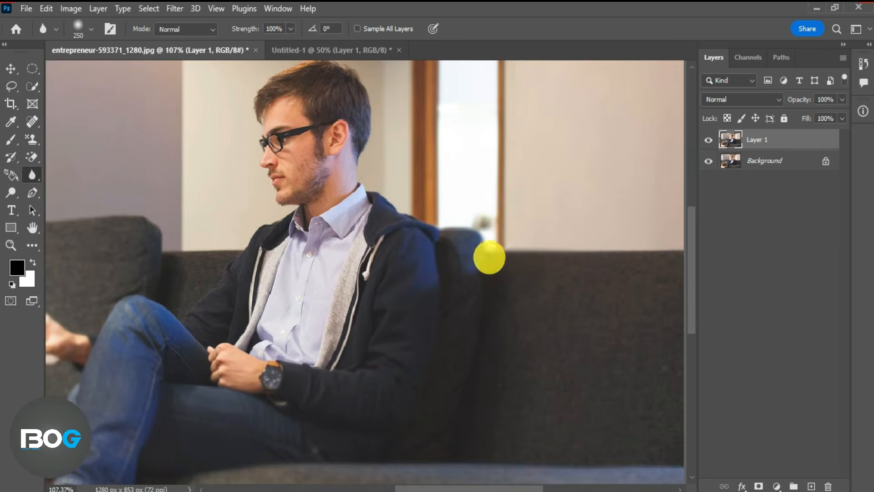
Compare the blurred Layer 1 with the original photo and replace it with a fresh copy of the Background layer
left_click(712, 144)
left_click(712, 144)
left_click(712, 144)
left_click(712, 144)
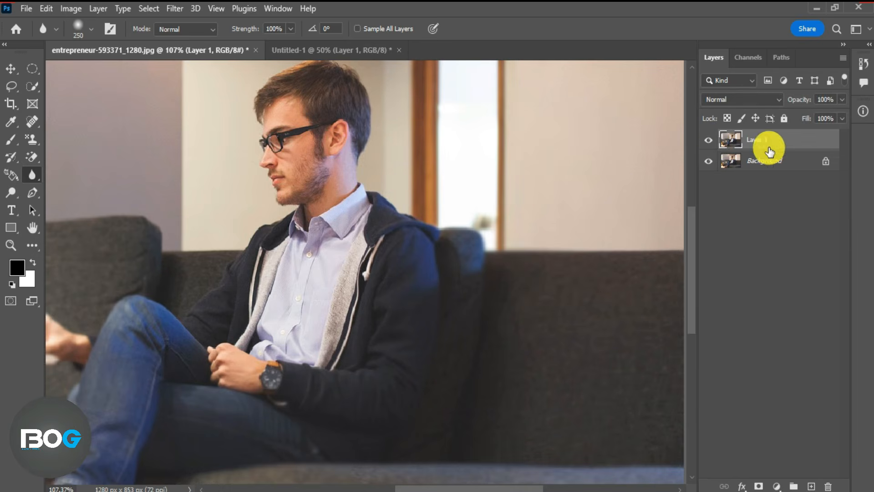
key("Delete")
key("ctrl+z")
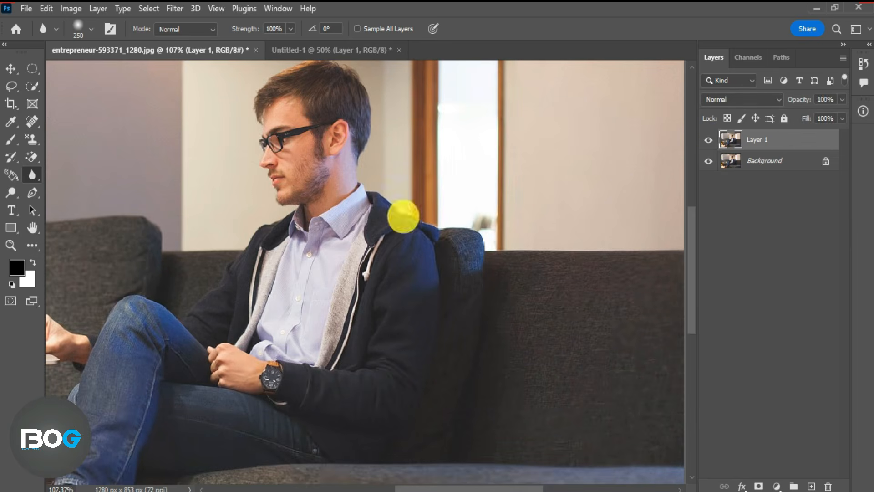
Sharpen the sofa and jacket on Layer 1 with the Sharpen tool, and delete the layer after comparing it with the original
right_click(34, 175)
left_click(72, 190)
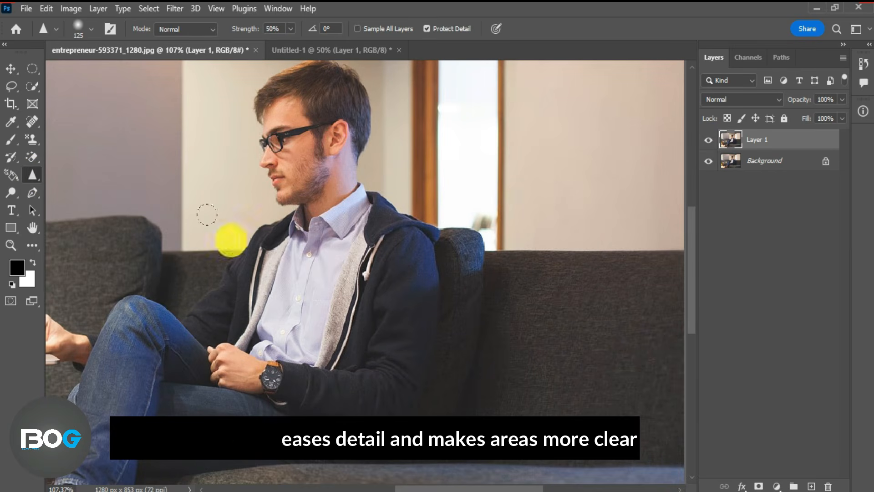
mouse_move(444, 304)
left_mouse_down()
mouse_move(536, 242)
mouse_move(621, 317)
mouse_move(493, 380)
mouse_move(462, 406)
mouse_move(659, 356)
mouse_move(595, 305)
mouse_move(371, 289)
mouse_move(397, 294)
mouse_move(308, 374)
mouse_move(381, 217)
mouse_move(302, 372)
left_mouse_up()
mouse_move(352, 351)
left_mouse_down()
mouse_move(371, 398)
mouse_move(580, 259)
mouse_move(552, 362)
mouse_move(738, 177)
left_mouse_up()
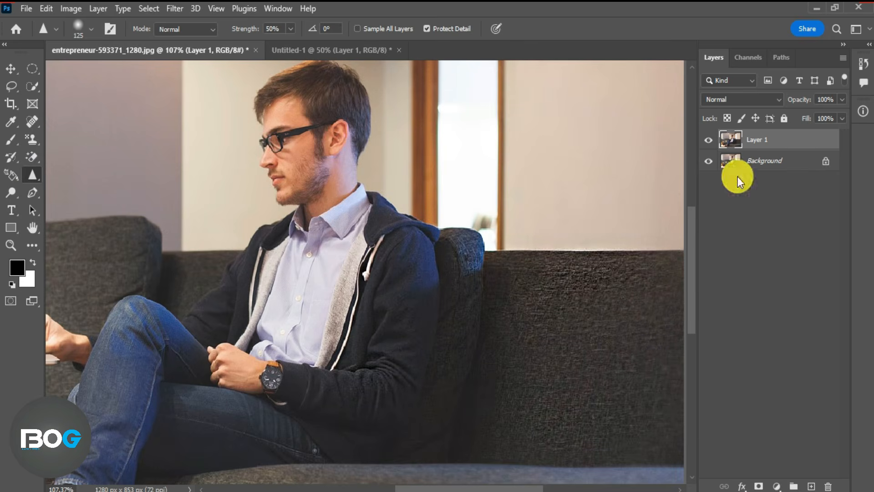
left_click(713, 144)
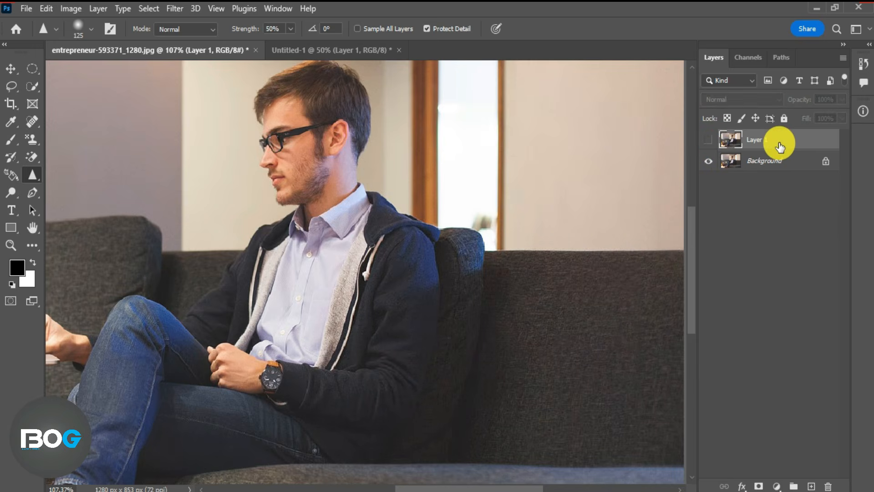
key("Delete")
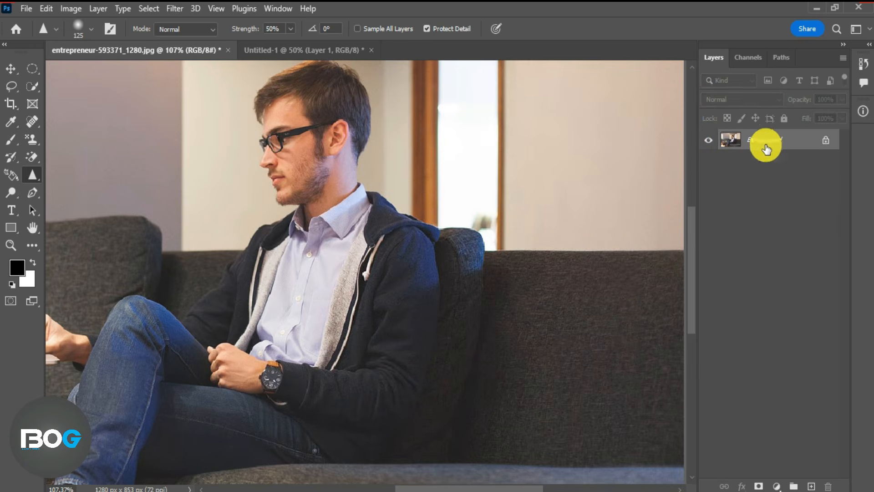
Smear the green and purple spots on Layer 1 of Untitled-1 into each other with the Smudge tool
right_click(29, 176)
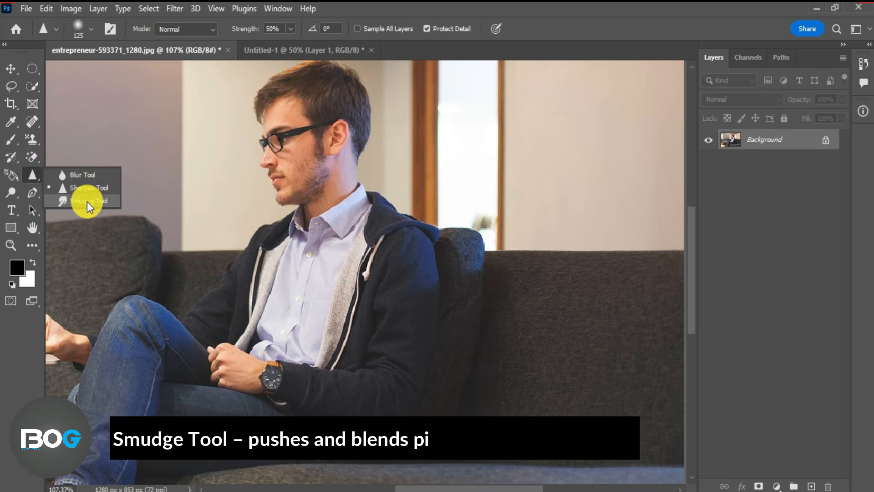
left_click(87, 201)
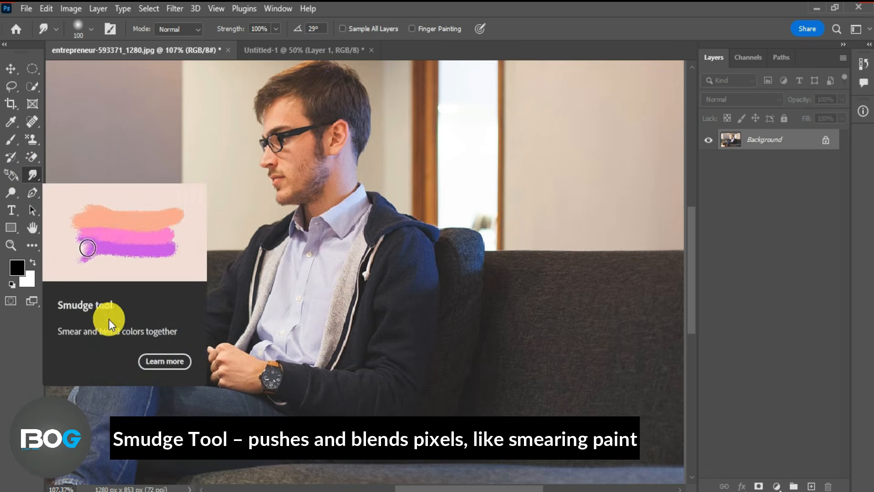
left_click(307, 50)
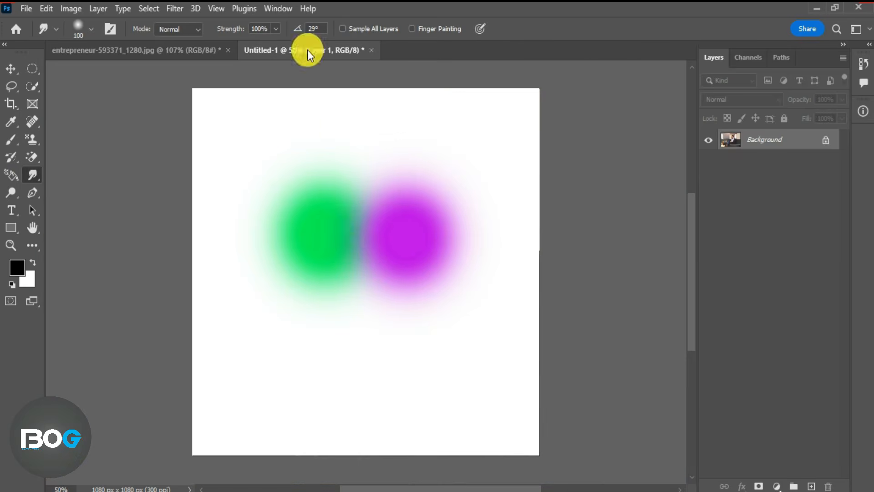
mouse_move(345, 227)
left_mouse_down()
mouse_move(394, 209)
mouse_move(361, 211)
mouse_move(355, 257)
left_mouse_up()
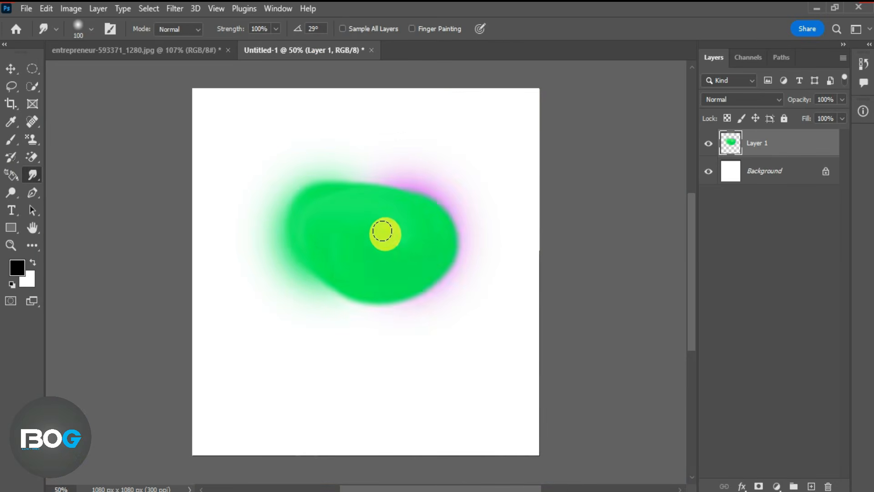
mouse_move(426, 237)
left_mouse_down()
mouse_move(342, 266)
mouse_move(431, 213)
mouse_move(443, 262)
mouse_move(326, 276)
mouse_move(342, 233)
mouse_move(385, 222)
mouse_move(412, 235)
mouse_move(400, 250)
left_mouse_up()
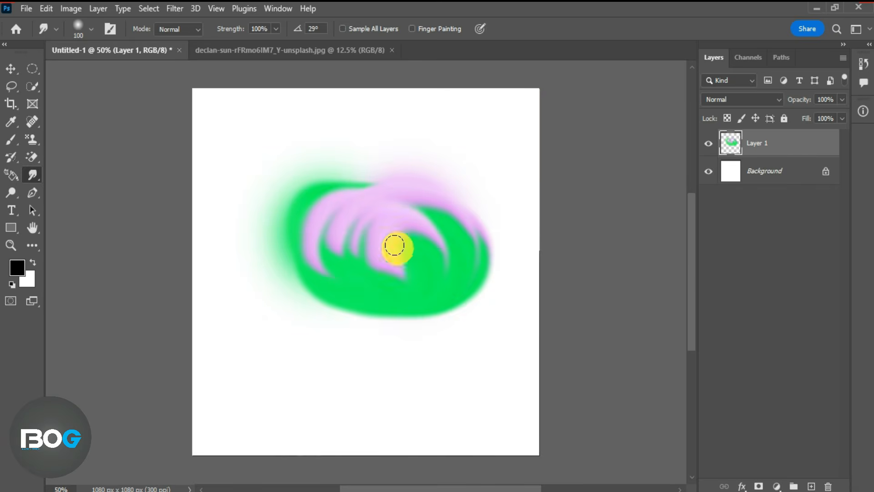
Smudge the hem of the red shirt into the yellow belly in the teddy bear photo
left_click(378, 51)
scroll(371, 346, "up", 4)
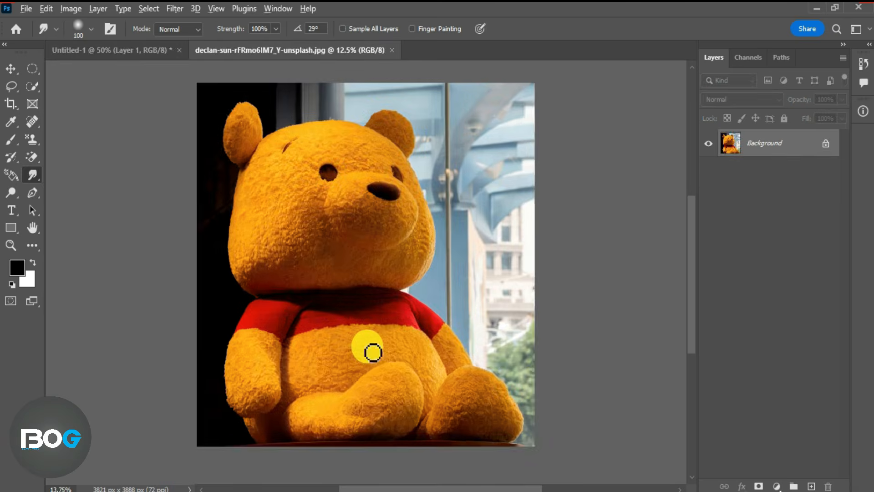
scroll(359, 317, "up", 1)
mouse_move(359, 344)
left_mouse_down()
mouse_move(336, 314)
mouse_move(370, 337)
mouse_move(384, 310)
mouse_move(382, 334)
mouse_move(384, 319)
mouse_move(346, 350)
mouse_move(395, 316)
mouse_move(278, 340)
mouse_move(413, 328)
mouse_move(346, 343)
mouse_move(397, 324)
mouse_move(370, 338)
mouse_move(387, 334)
mouse_move(396, 308)
left_mouse_up()
scroll(395, 278, "down", 2)
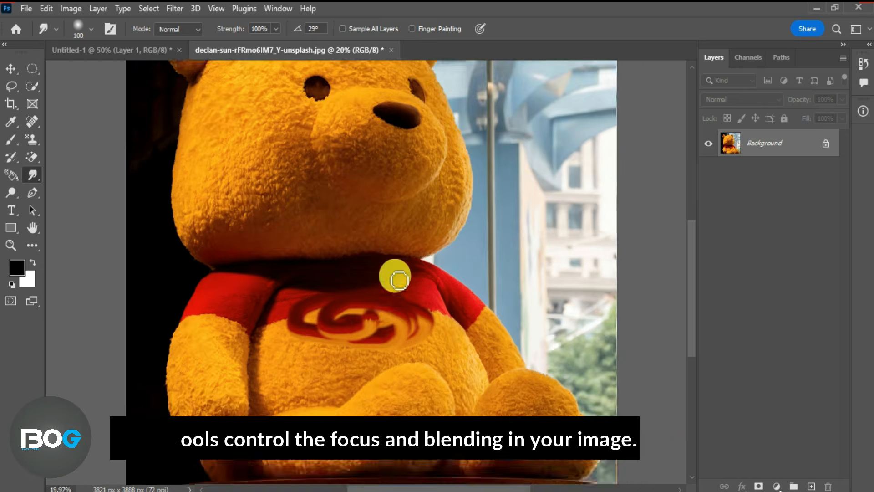
scroll(399, 279, "down", 1)
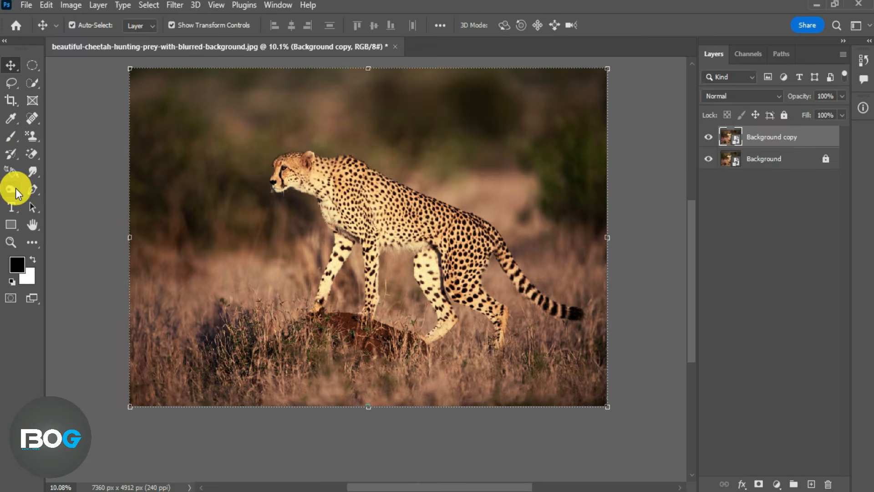
Rasterize the cheetah photo's Background copy layer and lighten its highlights using the Dodge tool with a 900 px brush
left_click(15, 187)
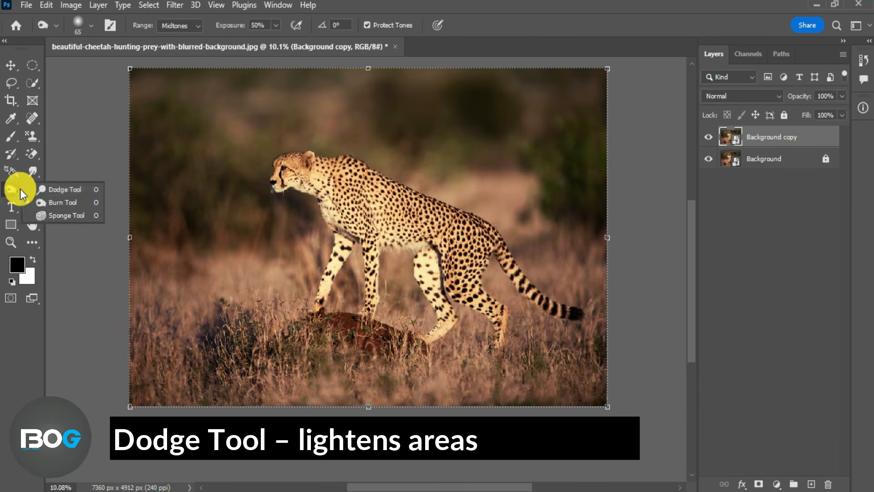
left_click(55, 188)
mouse_move(10, 188)
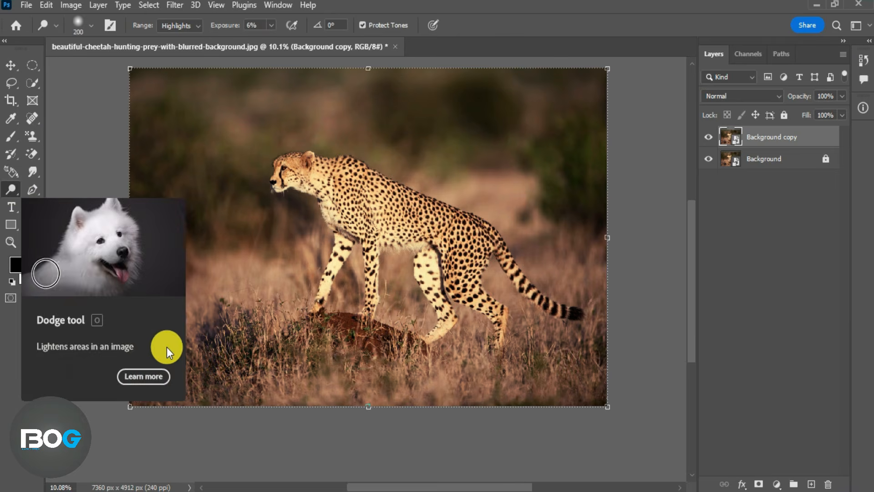
left_click(330, 265)
left_click(421, 203)
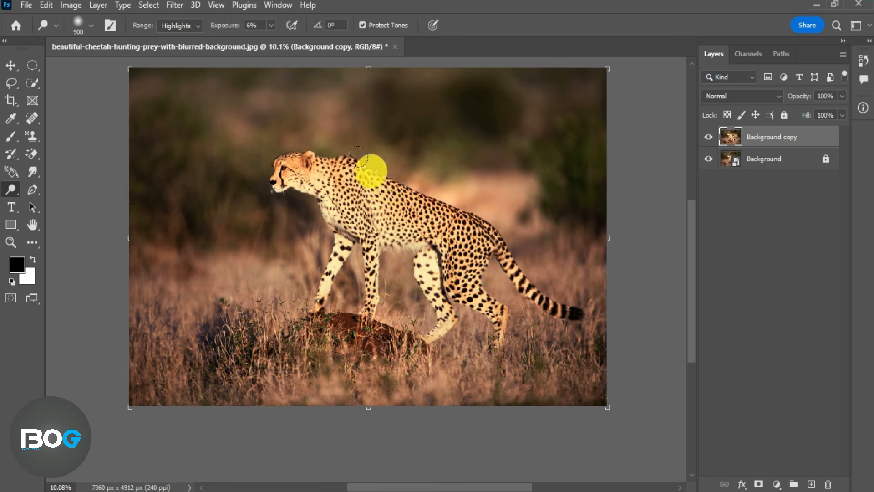
Compare the dodged layer with the original cheetah photo and replace it with a fresh Background copy
scroll(368, 169, "up", 1)
left_click(711, 137)
left_click(710, 137)
left_click(711, 137)
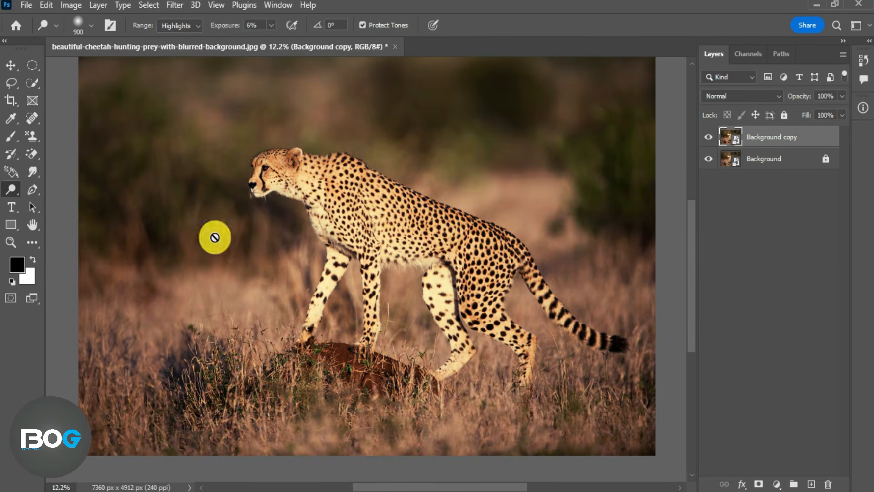
Rasterize the Background copy layer and darken the area around the cheetah using the Burn tool with a 1300 px brush
left_click_drag(13, 193, 53, 203)
left_click(53, 203)
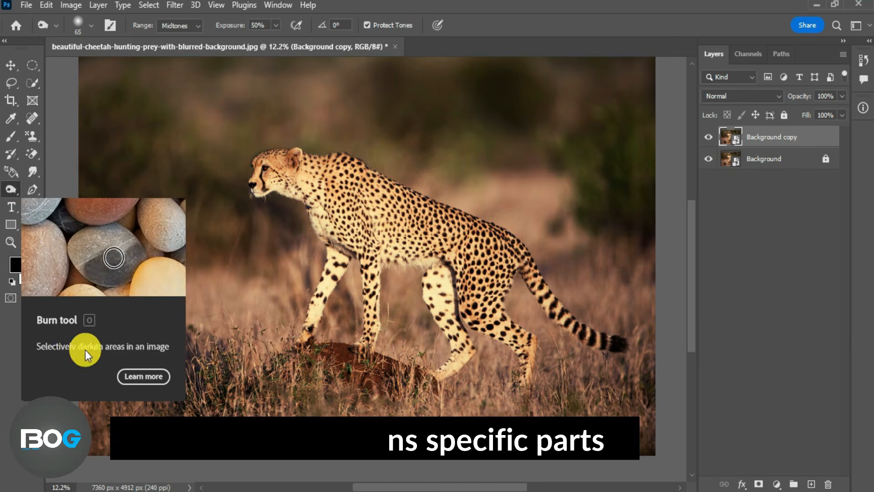
left_click(425, 251)
left_click(427, 202)
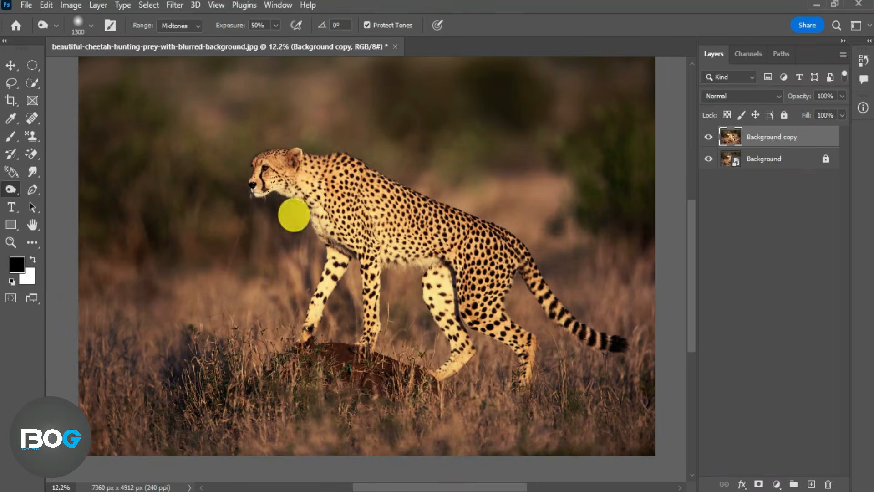
Compare the burned layer with the original, delete it and duplicate the Background layer again
left_click(708, 137)
left_click(709, 137)
left_click(709, 137)
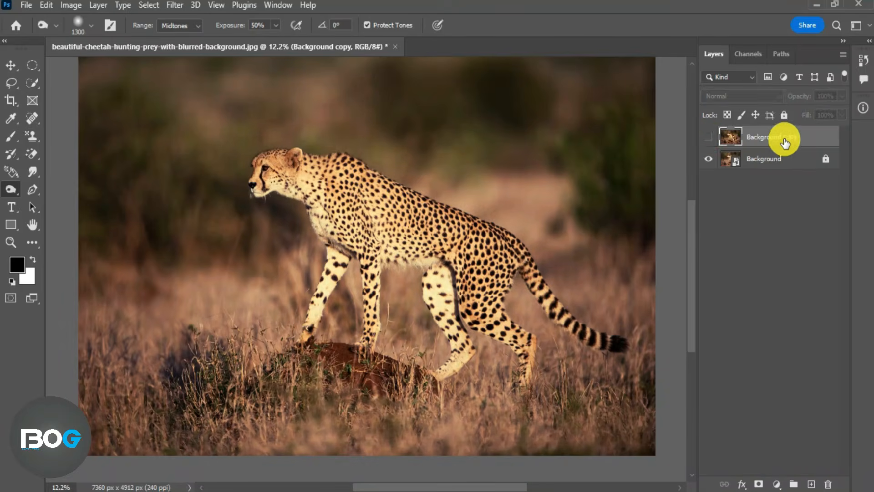
key("Delete")
key("ctrl+j")
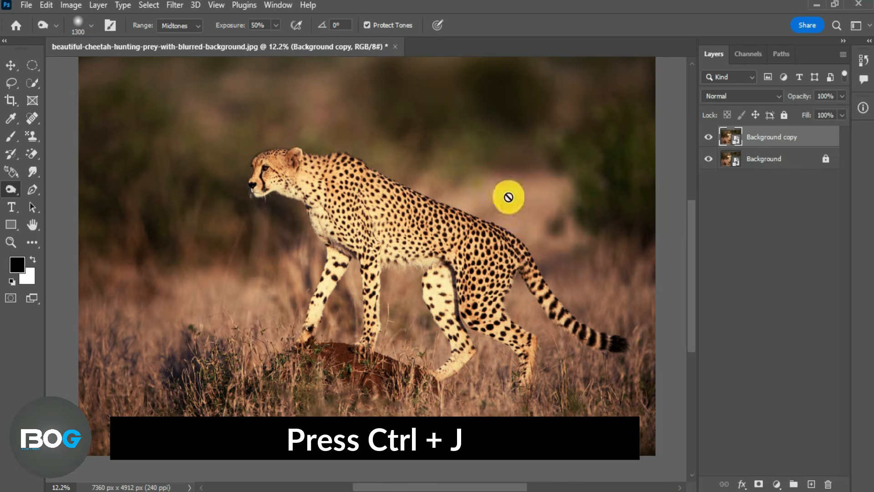
Rasterize the Background copy layer, desaturate the cheetah photo using the Sponge tool with a 1200 px brush, and compare it with the original
right_click(20, 192)
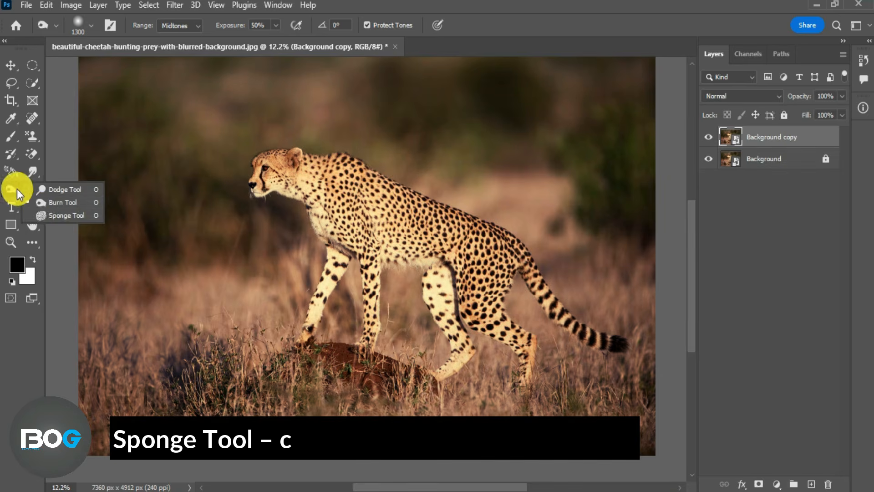
left_click(41, 215)
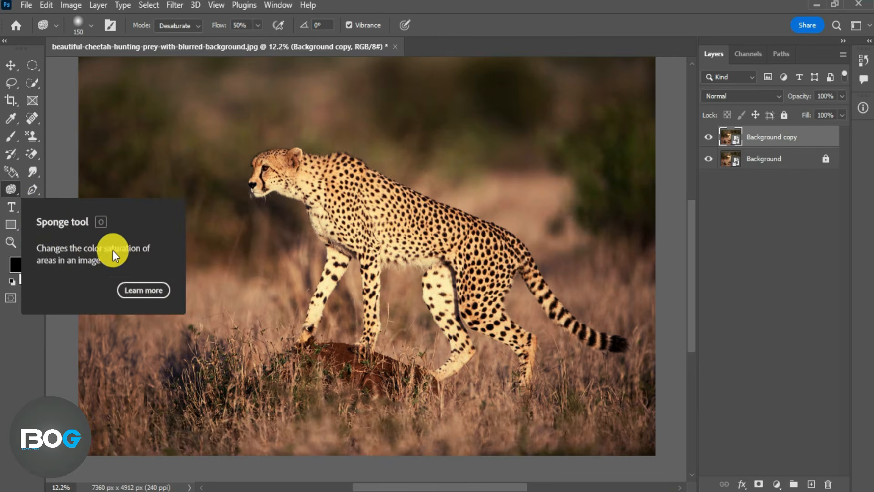
left_click(408, 248)
left_click(425, 202)
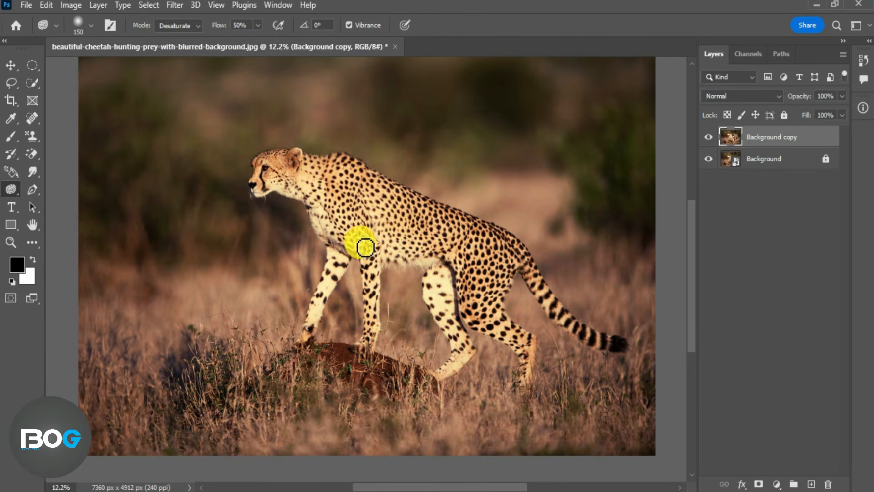
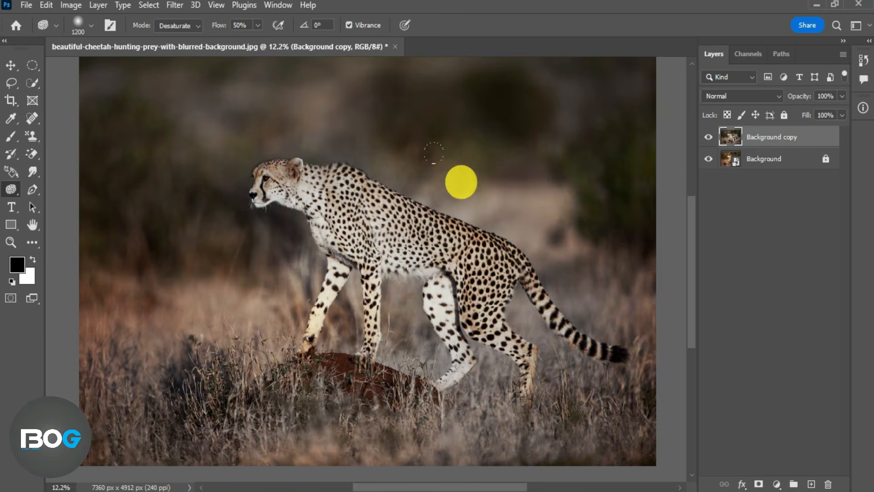
left_click(709, 136)
left_click(709, 136)
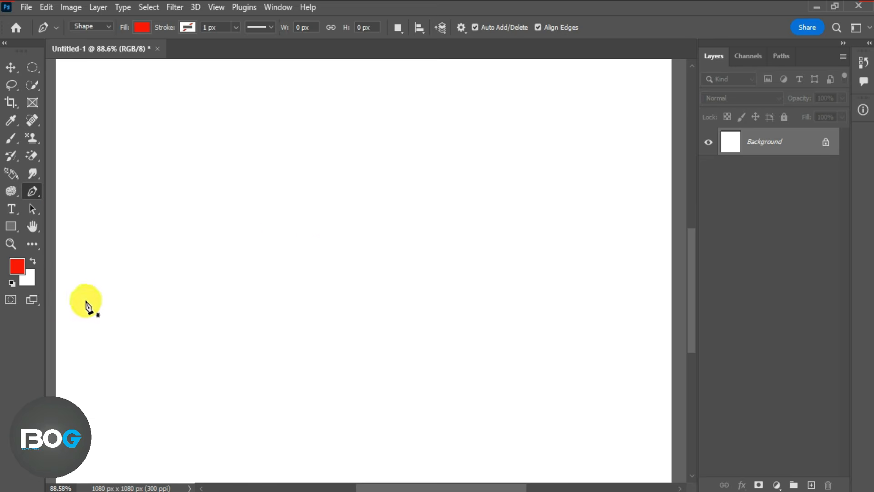
Draw a closed four-sided red shape about 314 px wide and 122 px high on the blank canvas using the Pen tool
left_click(253, 152)
left_click(427, 152)
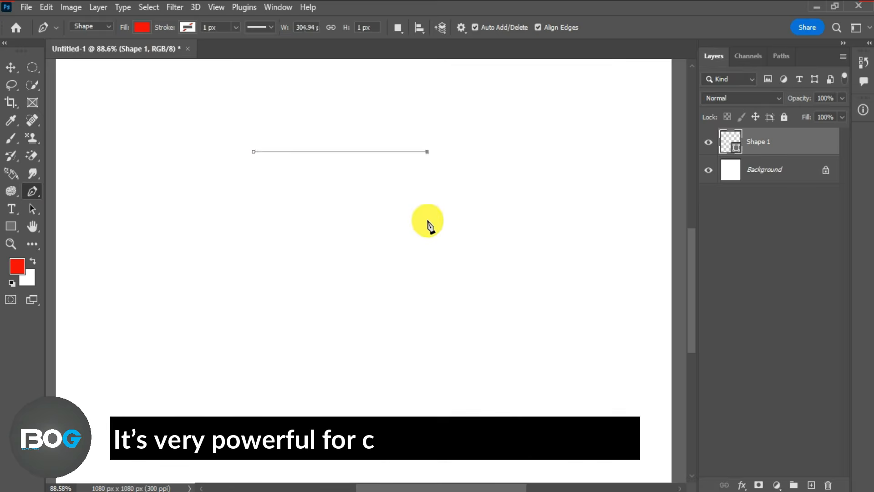
left_click(427, 222)
left_click(250, 226)
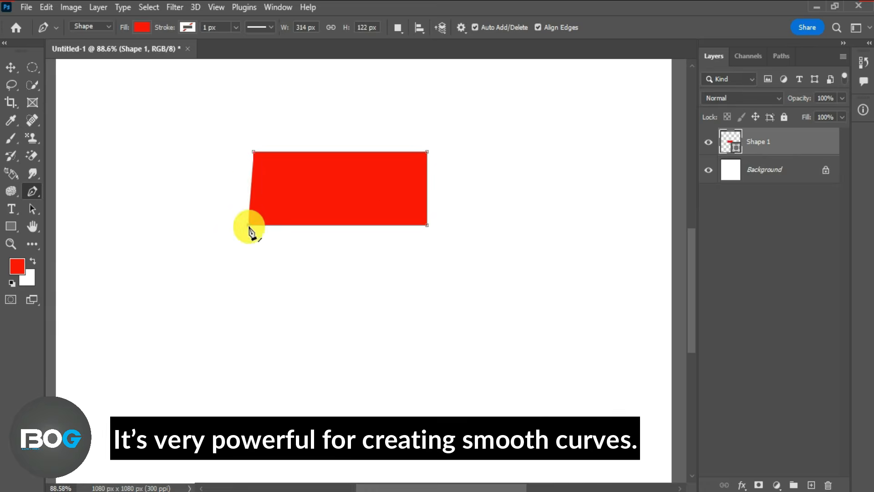
left_click(254, 152)
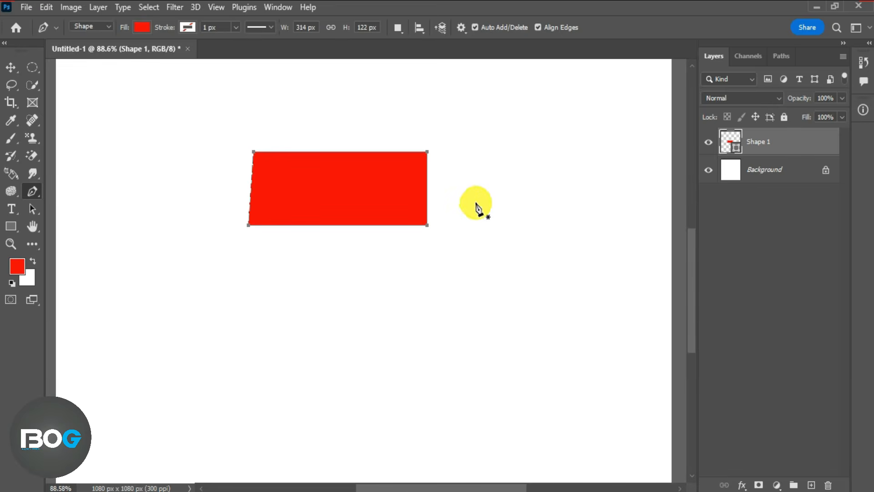
Draw a closed red triangle about 167 px wide and 68 px high beside the four-sided shape using the Pen tool
left_click(540, 149)
left_click(501, 190)
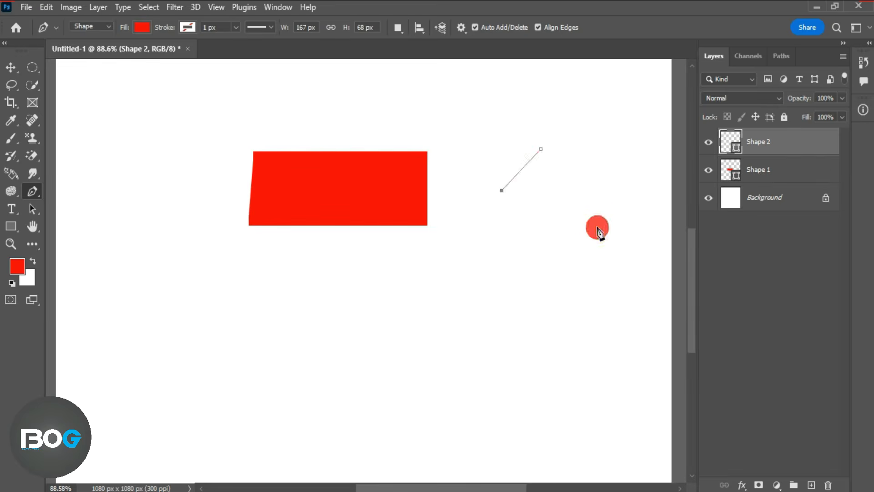
left_click(597, 190)
left_click(541, 150)
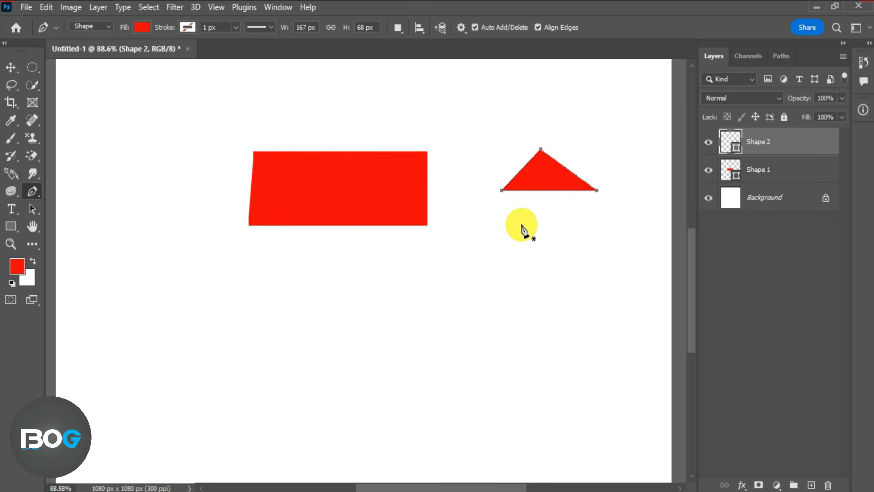
Draw a freehand triangle and an apple with a leaf below the existing shapes using the Freeform Pen tool, and undo both
right_click(35, 193)
left_click(76, 204)
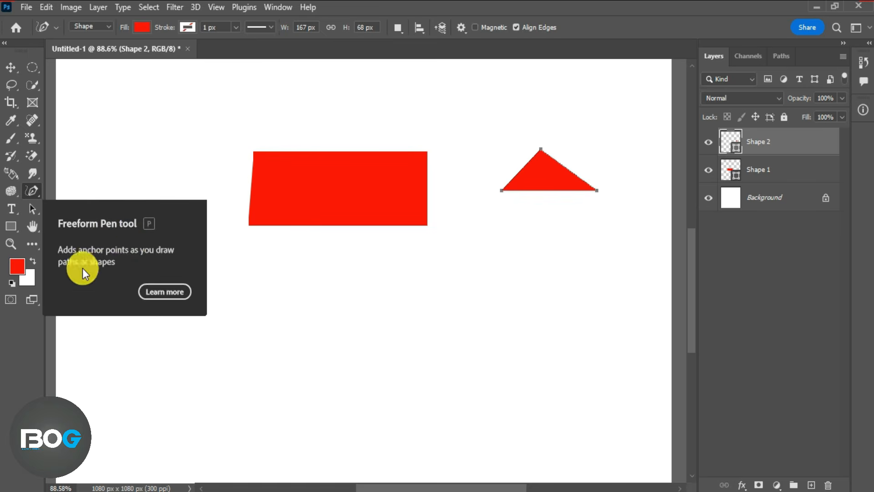
scroll(435, 314, "down", 2)
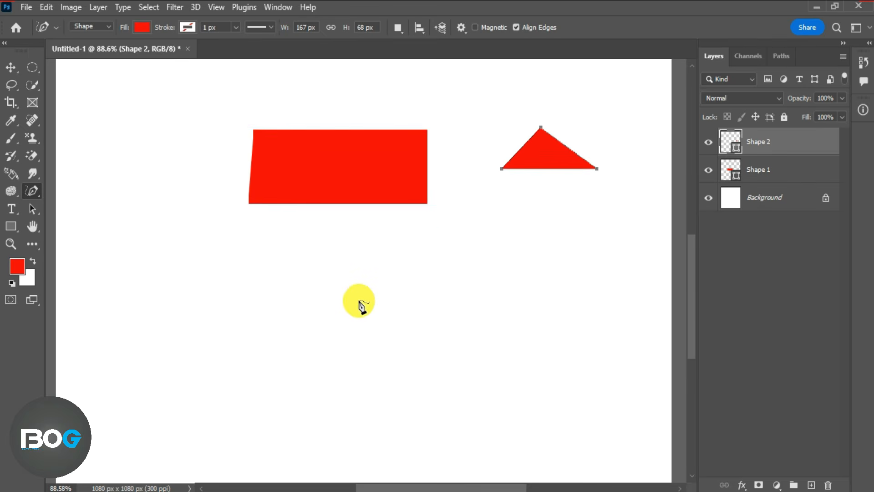
mouse_move(300, 342)
left_mouse_down()
mouse_move(422, 332)
mouse_move(366, 286)
mouse_move(359, 267)
left_mouse_up()
mouse_move(540, 255)
left_mouse_down()
mouse_move(587, 272)
mouse_move(558, 345)
mouse_move(488, 313)
mouse_move(493, 251)
mouse_move(540, 243)
mouse_move(540, 258)
mouse_move(553, 198)
mouse_move(545, 233)
mouse_move(575, 215)
mouse_move(564, 243)
mouse_move(542, 253)
left_mouse_up()
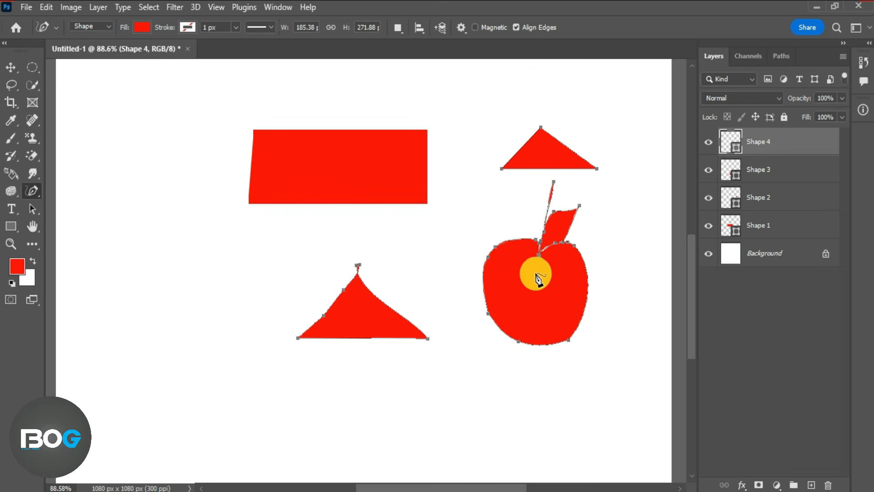
key("ctrl+z")
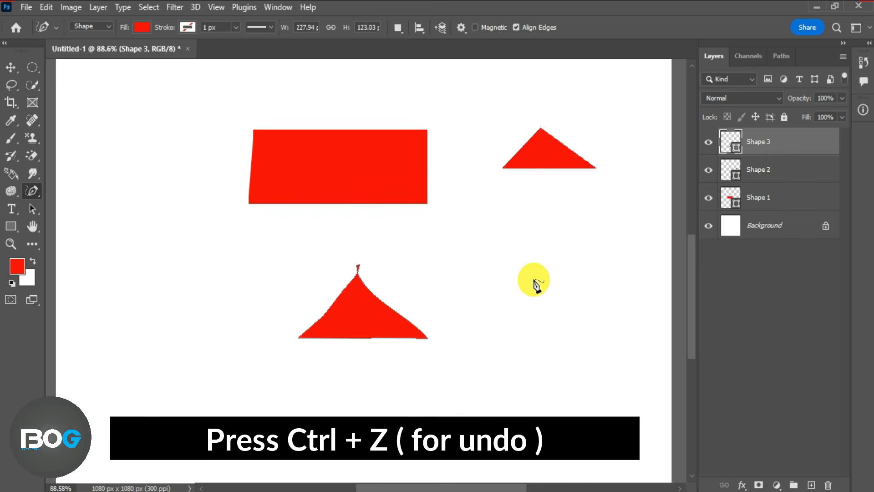
key("ctrl+z")
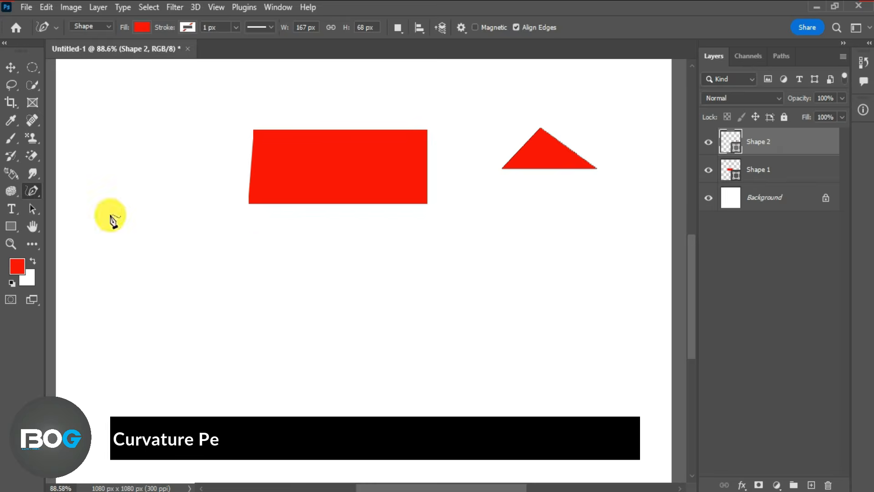
Draw a three-point curved shape about 401 by 170 px below the four-sided shape using the Curvature Pen tool, and undo it
left_click(35, 193)
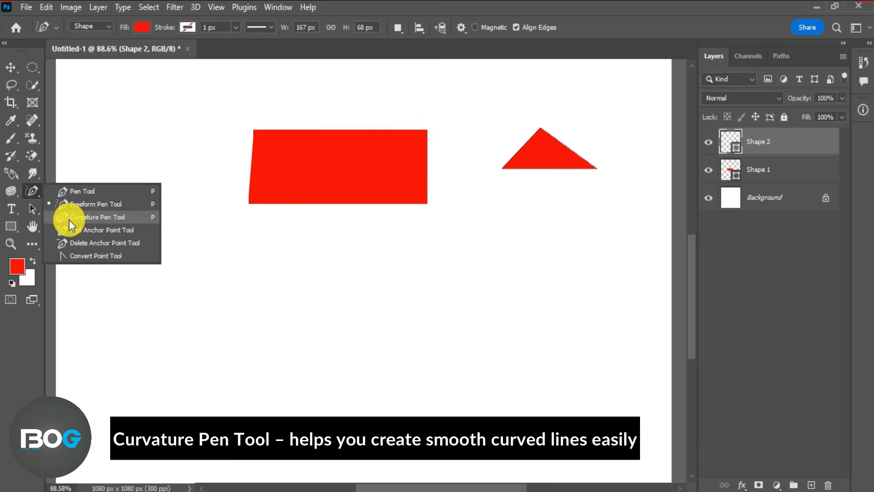
left_click(69, 219)
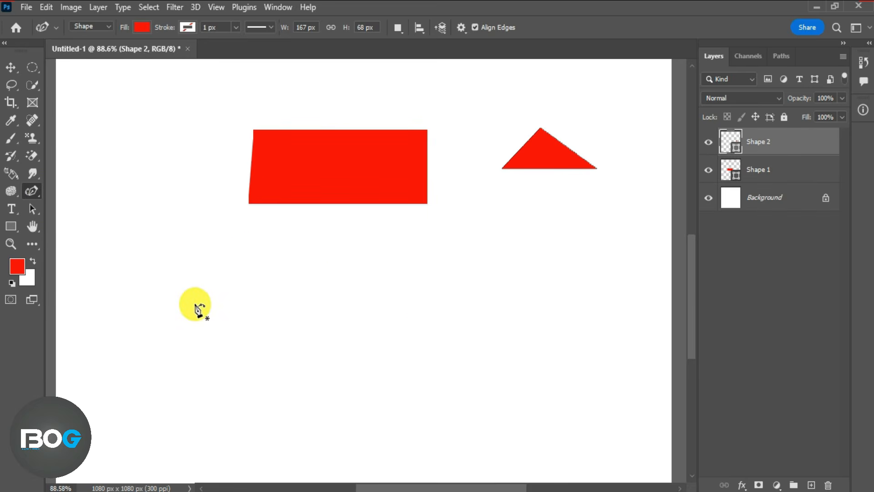
left_click(426, 329)
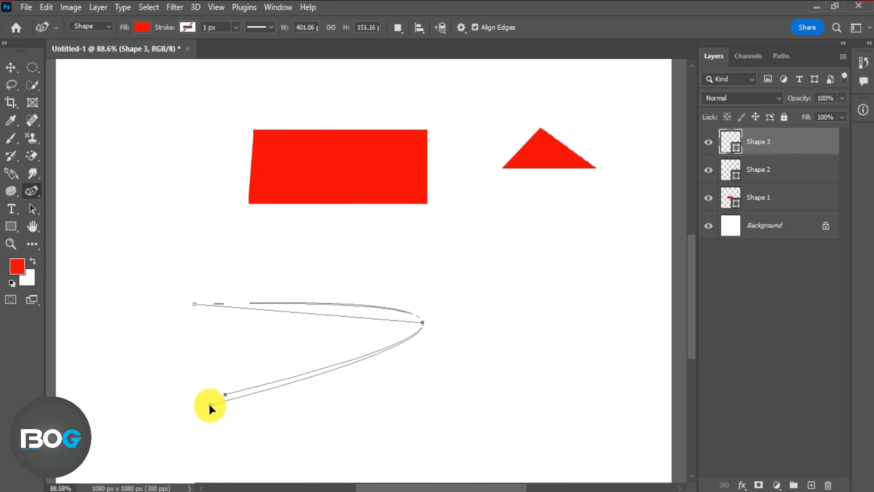
left_click(209, 403)
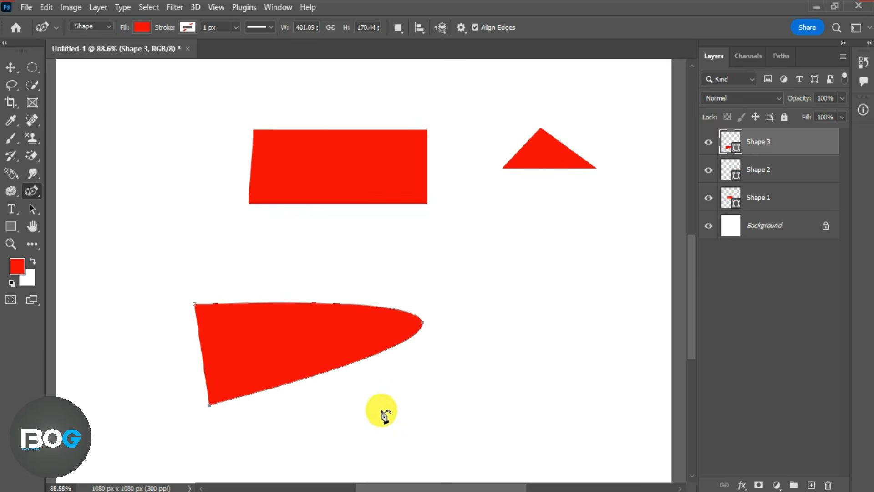
scroll(383, 409, "down", 1)
key("ctrl+z")
key("ctrl+z")
key("ctrl+z")
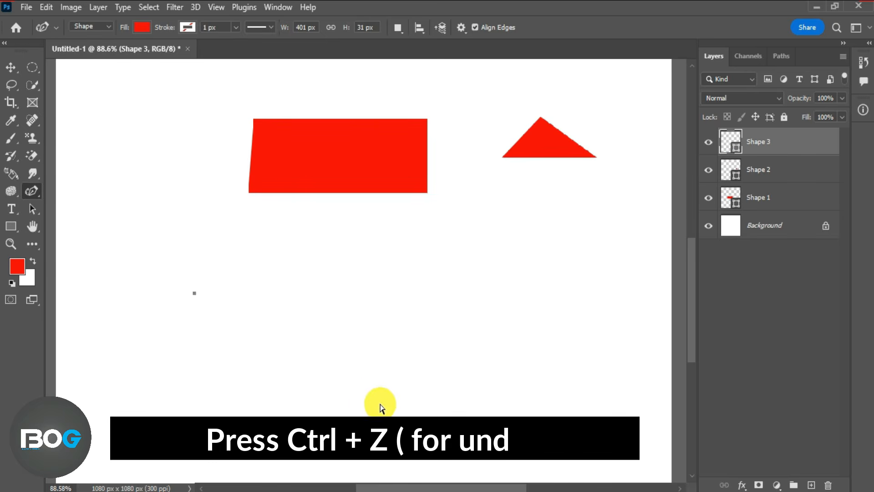
Draw a closed leaf-like oval about 447 by 200 px with the Curvature Pen tool, and undo the whole shape
left_click_drag(368, 334, 467, 316)
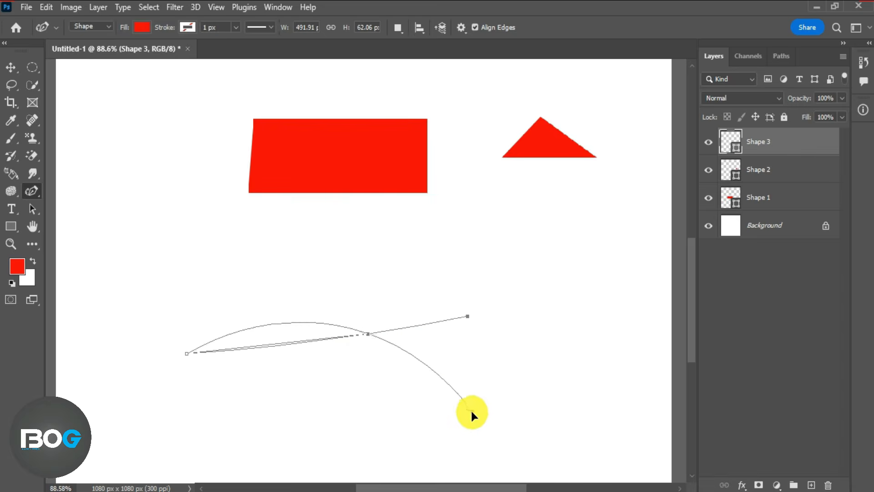
left_click(440, 421)
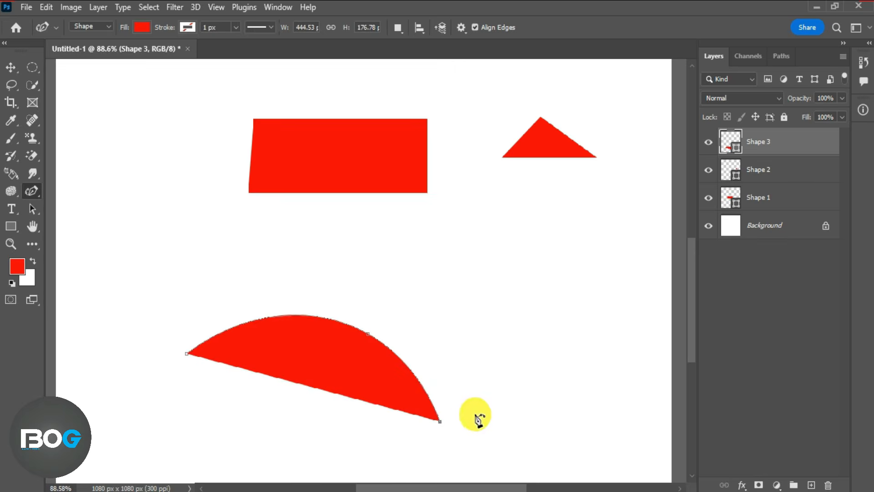
left_click(187, 355)
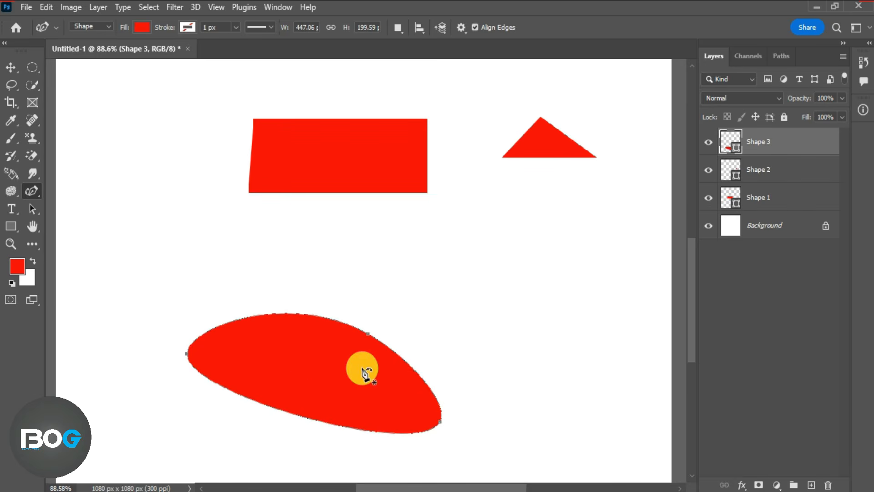
key("ctrl+z")
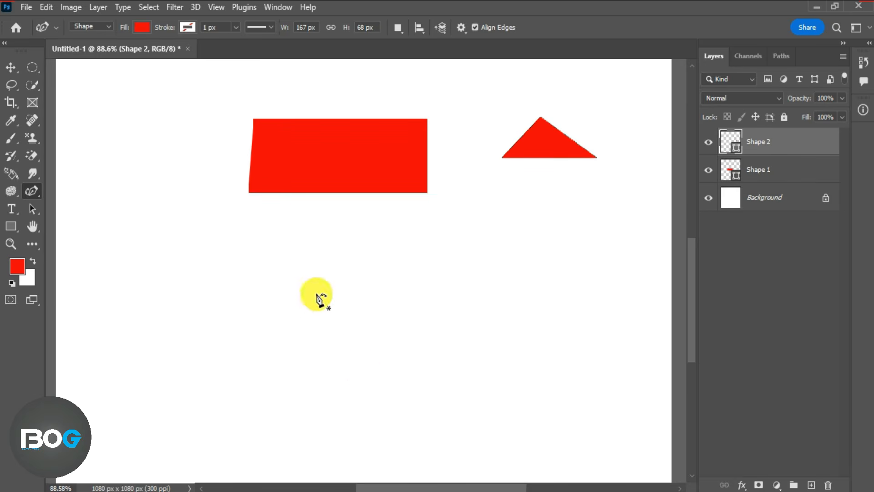
Draw a closed red triangle about 234 px wide and 135 px high below the four-sided shape using the Pen tool
right_click(37, 191)
left_click(75, 189)
left_click(301, 246)
left_click(231, 327)
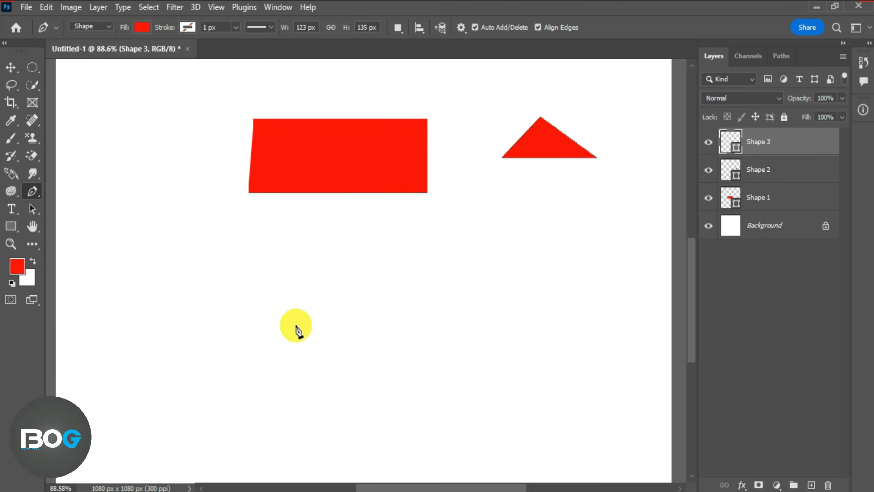
left_click(367, 324)
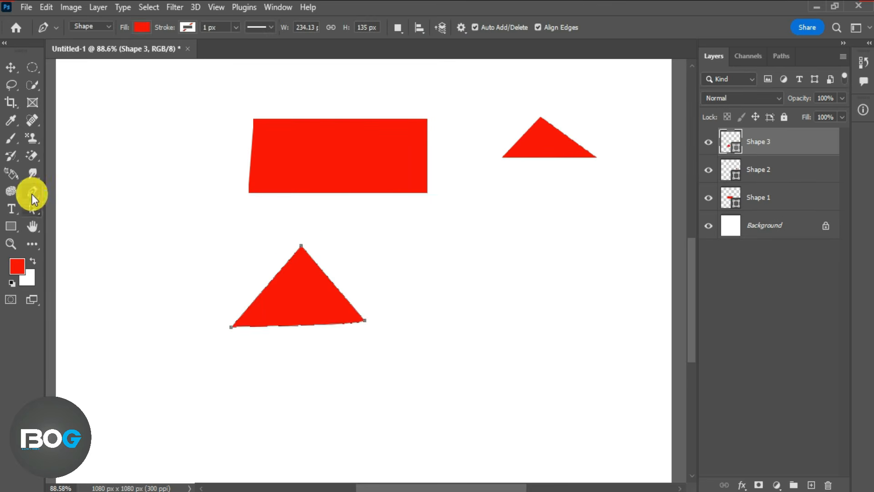
Add an anchor point on the lower triangle's right edge, bend the edge with its handle, pull it inward, and undo the edits
right_click(34, 191)
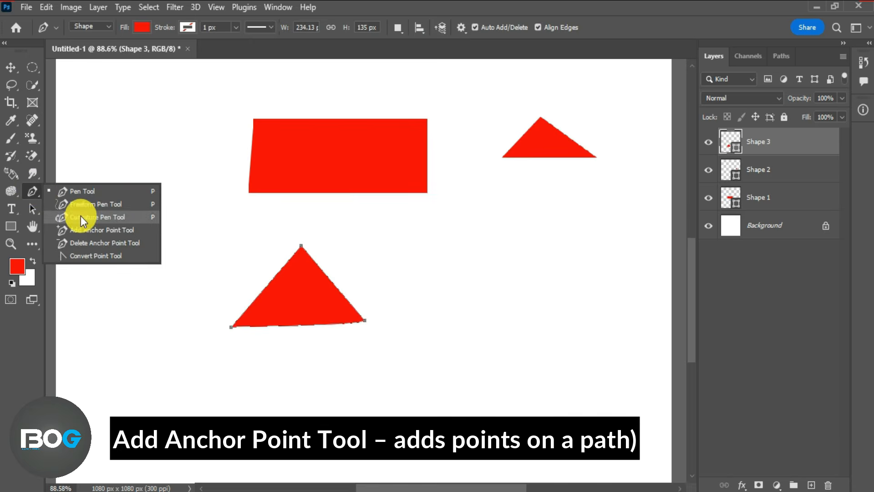
left_click(93, 229)
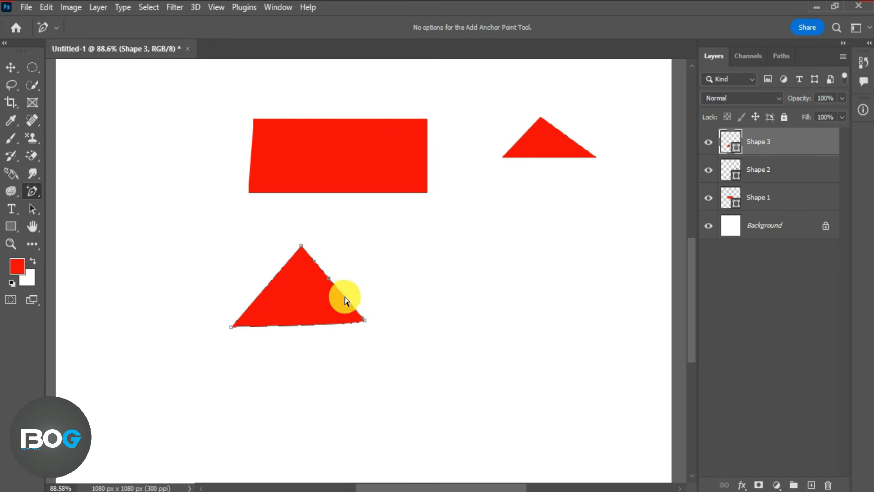
left_click_drag(358, 275, 357, 275)
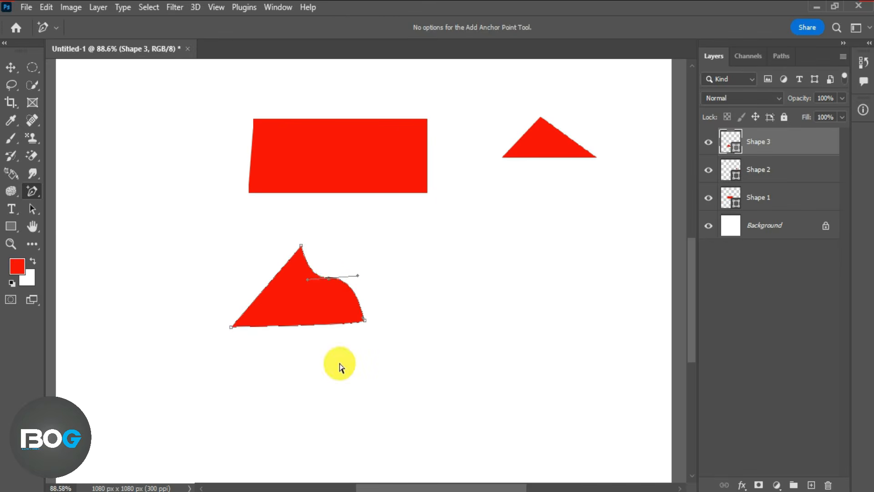
left_click_drag(298, 297, 296, 297)
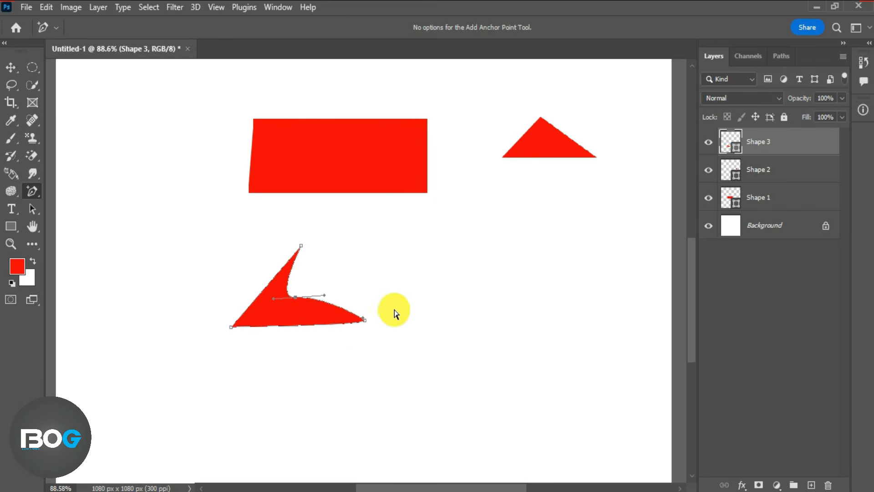
key("ctrl+z")
key("ctrl+z")
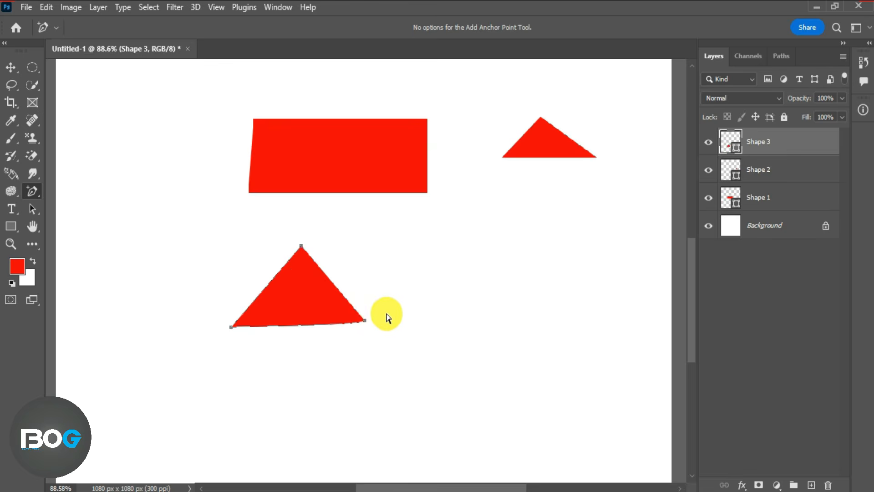
Remove all three corner points of the lower triangle using the Delete Anchor Point tool
right_click(35, 193)
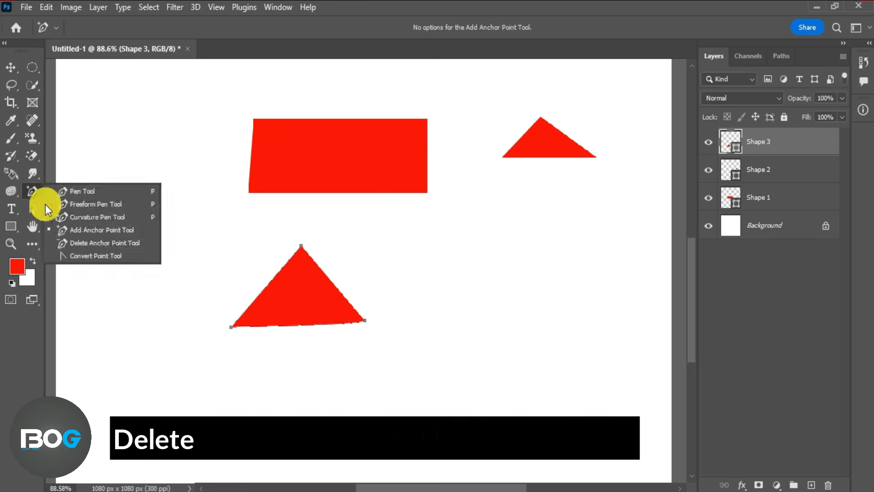
left_click(74, 242)
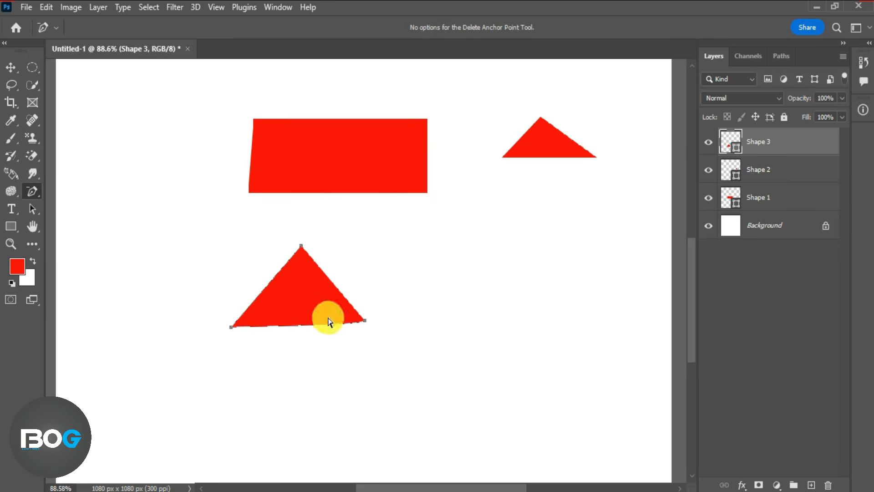
left_click(366, 324)
left_click(230, 327)
left_click(301, 246)
Draw a new closed red triangle about 329 px wide and 129 px high below the four-sided shape using the Pen tool
right_click(33, 192)
left_click(93, 258)
key("p")
left_click(390, 253)
left_click(272, 332)
left_click(457, 320)
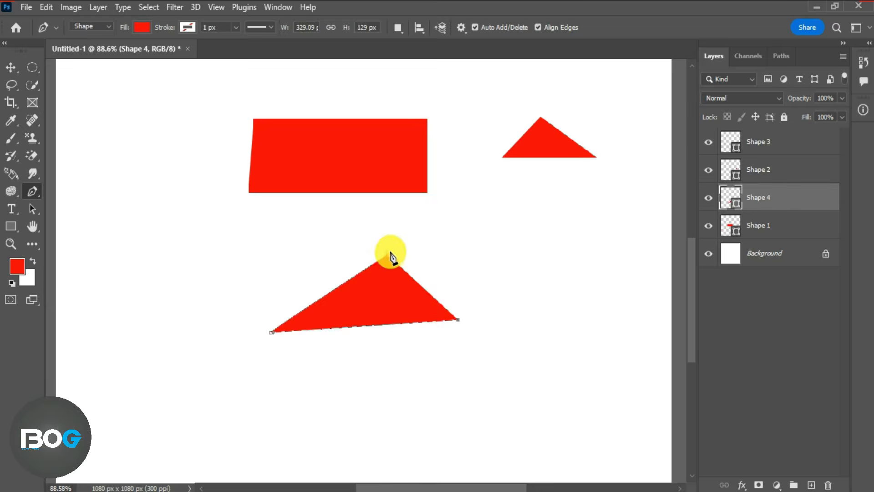
Bend the edges of the lower triangle into curves by pulling direction handles from its three corner points with the Convert Point tool
right_click(32, 191)
left_click(77, 255)
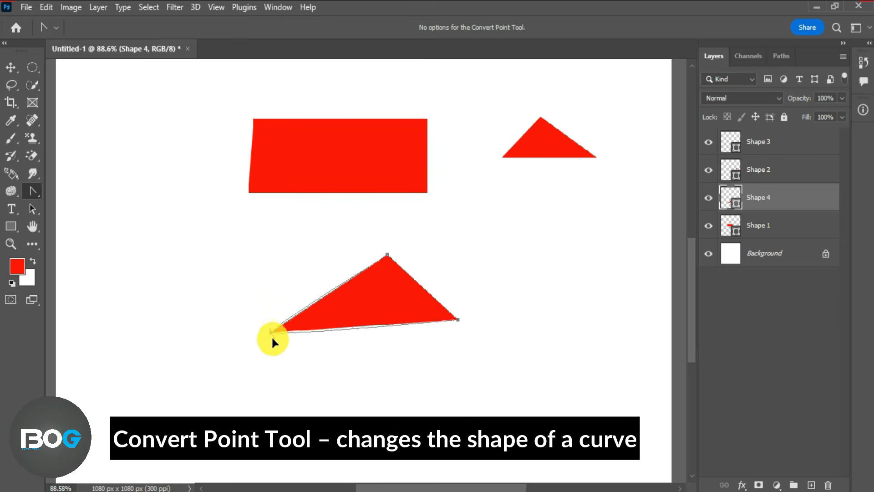
left_click_drag(273, 359, 273, 363)
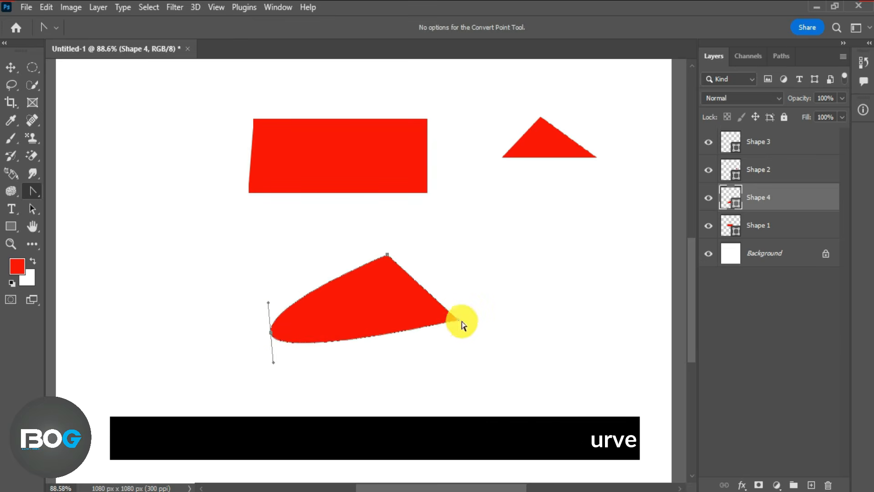
left_click_drag(400, 383, 379, 385)
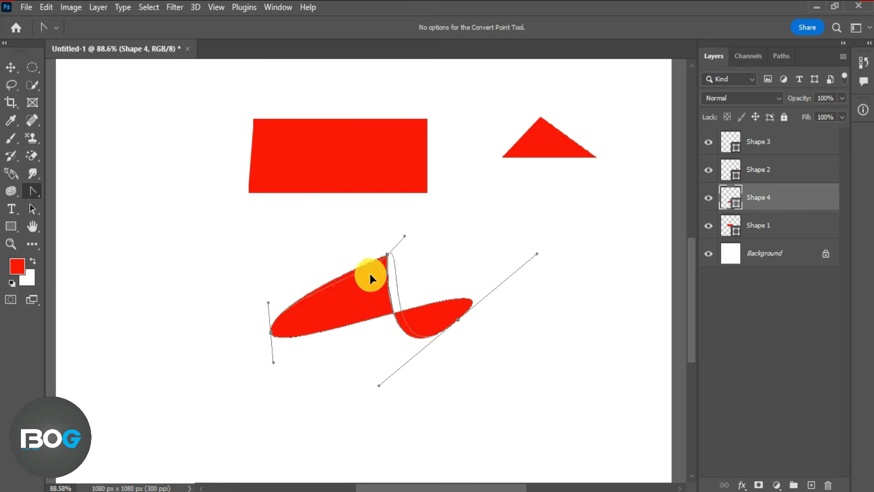
left_click_drag(339, 315, 337, 314)
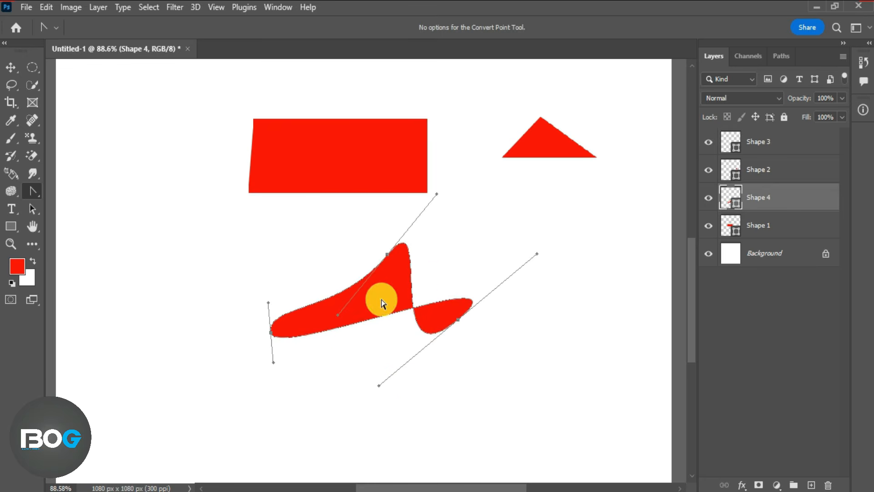
left_click_drag(270, 332, 336, 321)
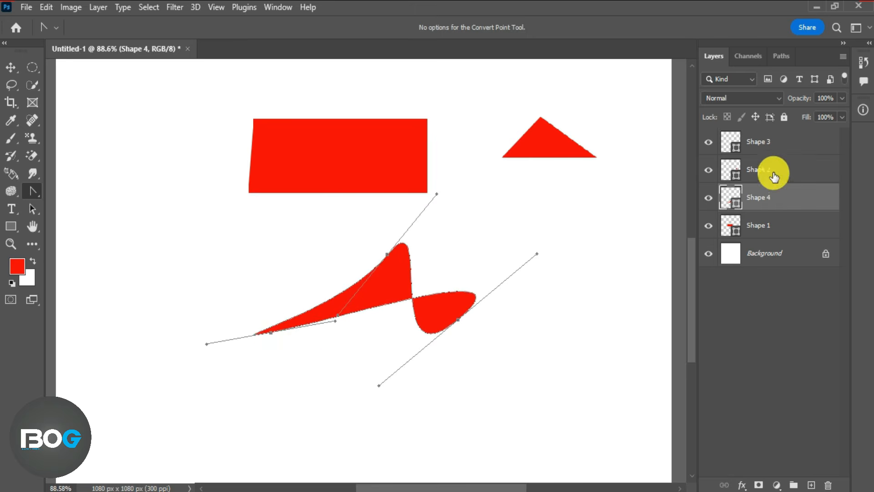
Select the Shape 2 layer and reshape the small triangle's edges from its corner points with the Convert Point tool
left_click(748, 173)
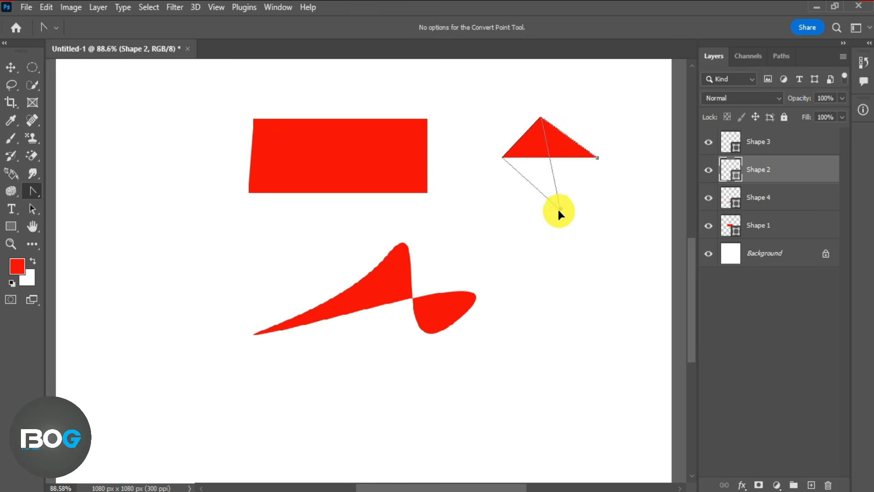
left_click_drag(558, 209, 558, 211)
mouse_move(542, 159)
left_mouse_down()
mouse_move(507, 156)
mouse_move(542, 160)
left_mouse_up()
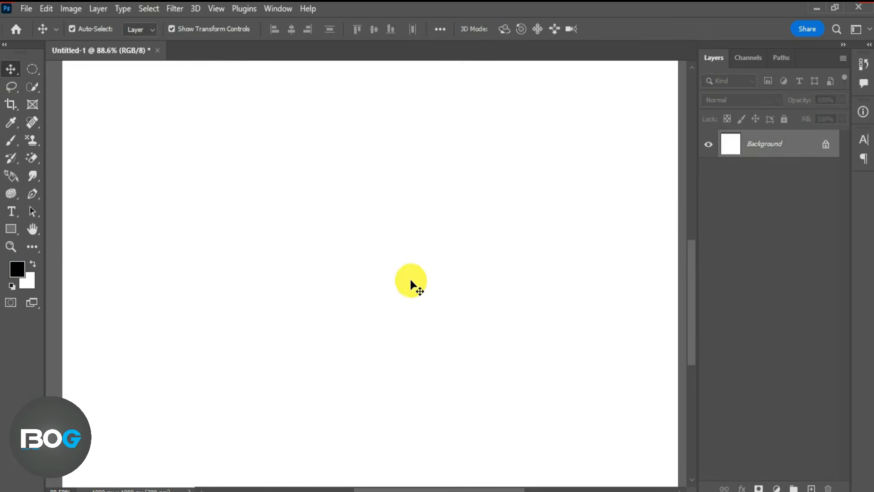
Add a horizontal text line reading "photoshop" in 12 pt Myriad Pro Regular on the blank canvas
left_click(20, 215)
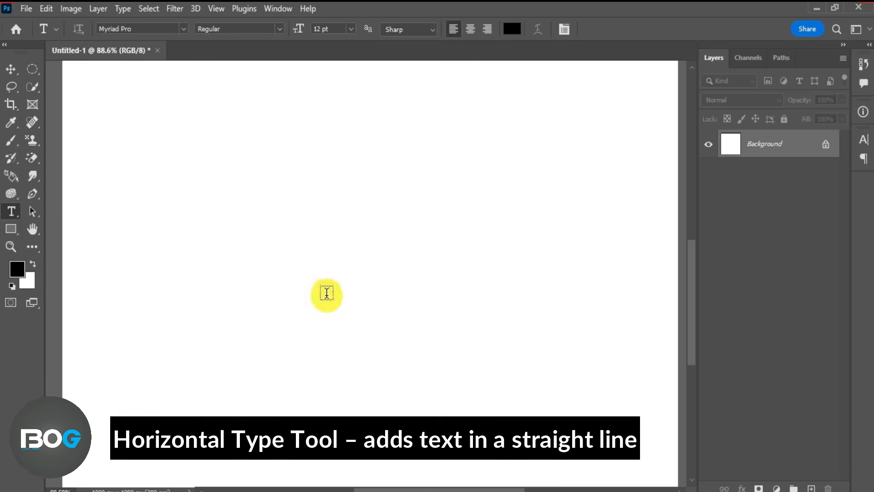
left_click(339, 226)
key("BackSpace")
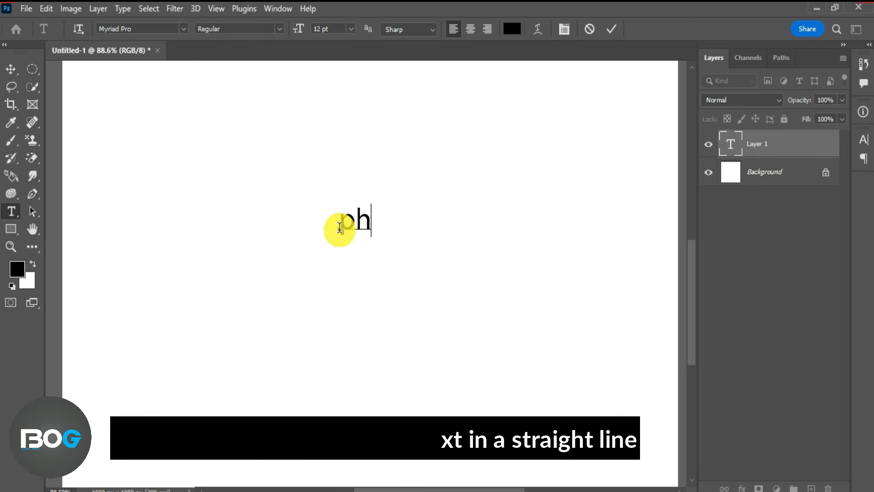
type("photoshop")
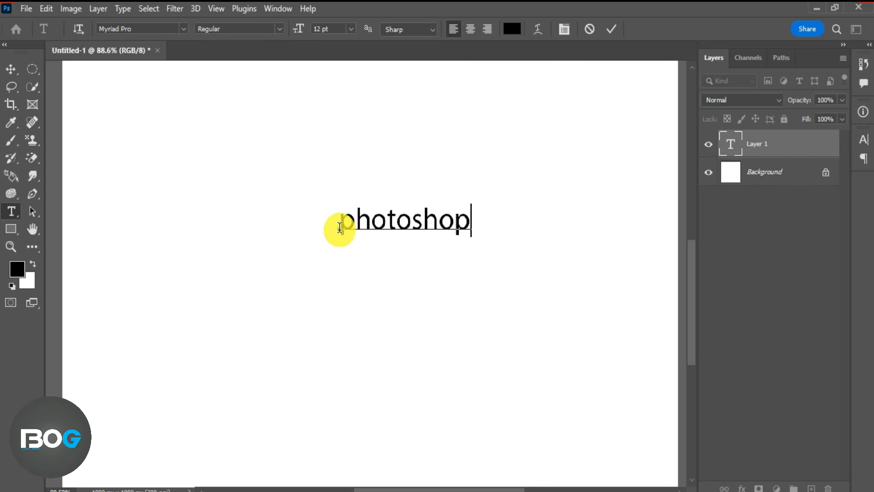
left_click(609, 29)
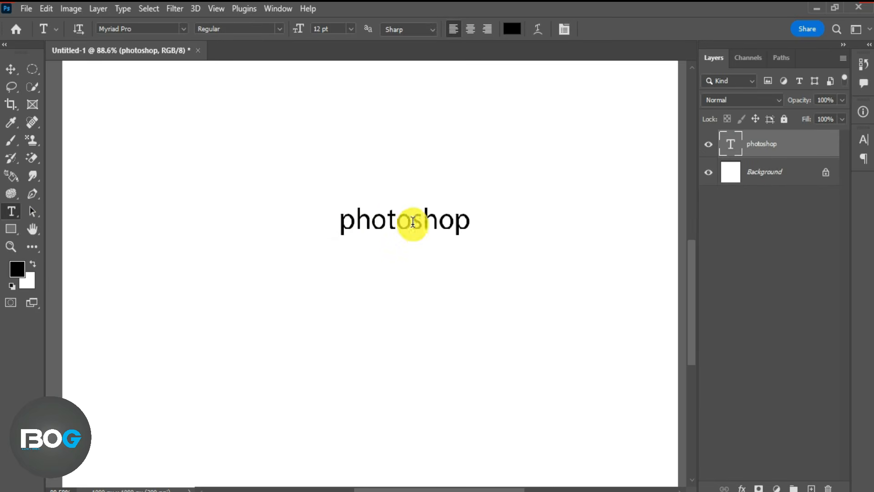
Enlarge the horizontal "photoshop" text to about 158% and move it up toward the canvas's upper left
left_click(11, 70)
left_click_drag(472, 235, 533, 283)
left_click_drag(482, 219, 415, 182)
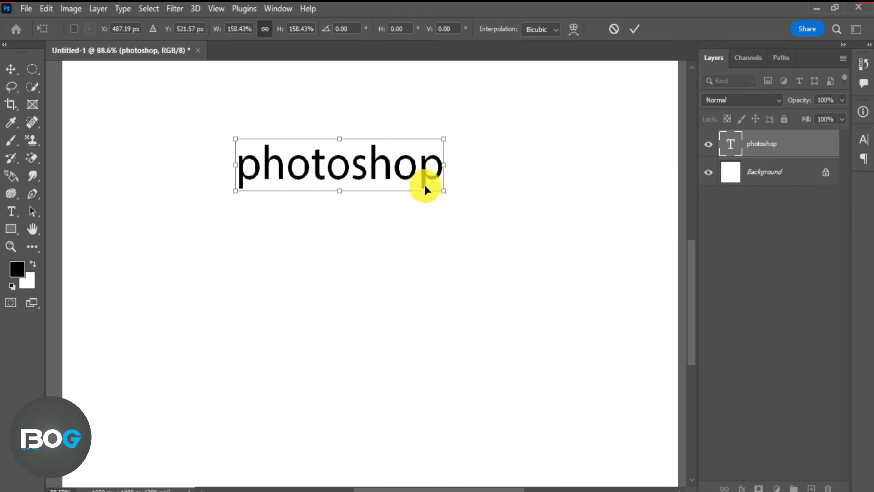
left_click(11, 211)
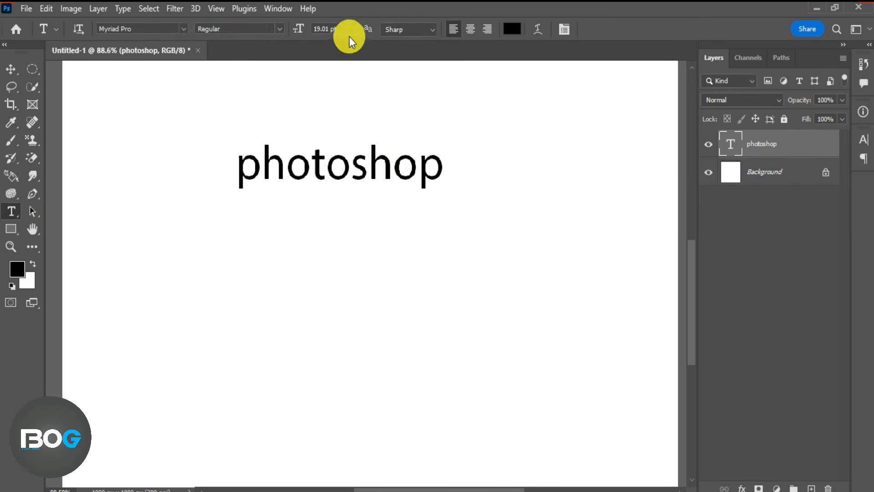
Try the Bold and Italic styles on the horizontal text and return it to Regular
left_click(282, 31)
left_click(260, 63)
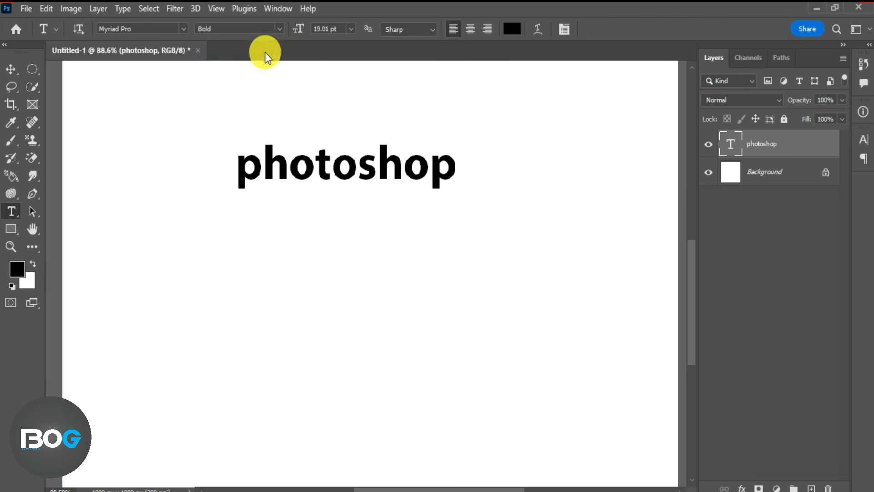
left_click(280, 27)
left_click(252, 54)
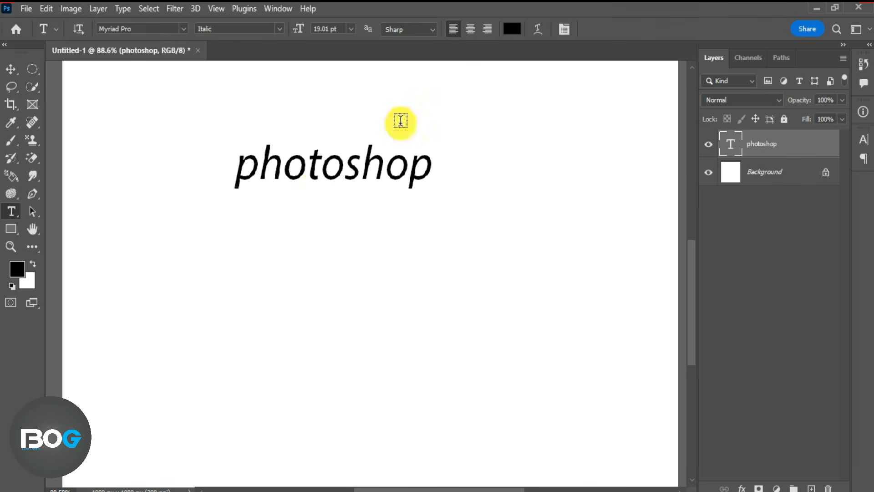
left_click(278, 29)
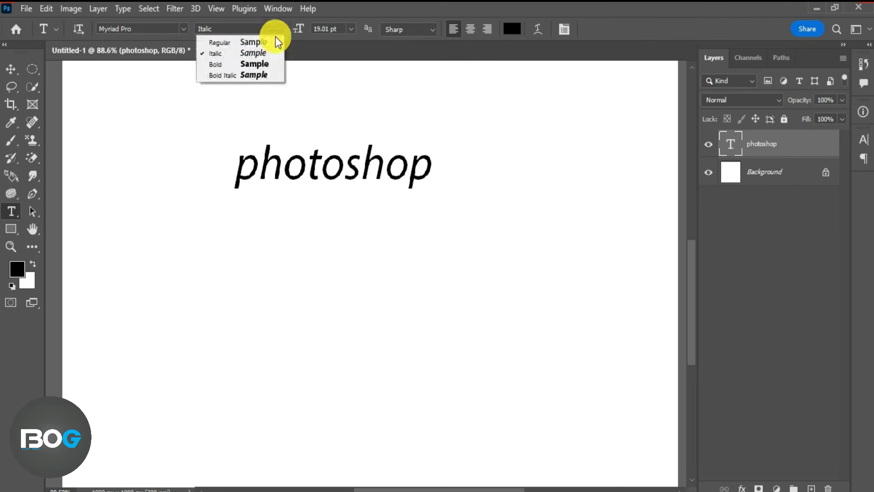
left_click(273, 45)
Add 12 pt vertical text reading "photoshop" and move it to the right of the horizontal text
right_click(11, 212)
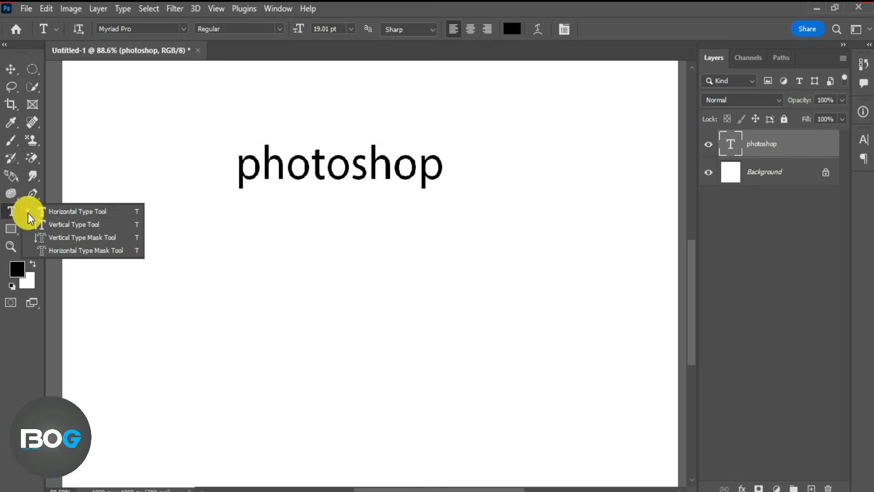
left_click(74, 223)
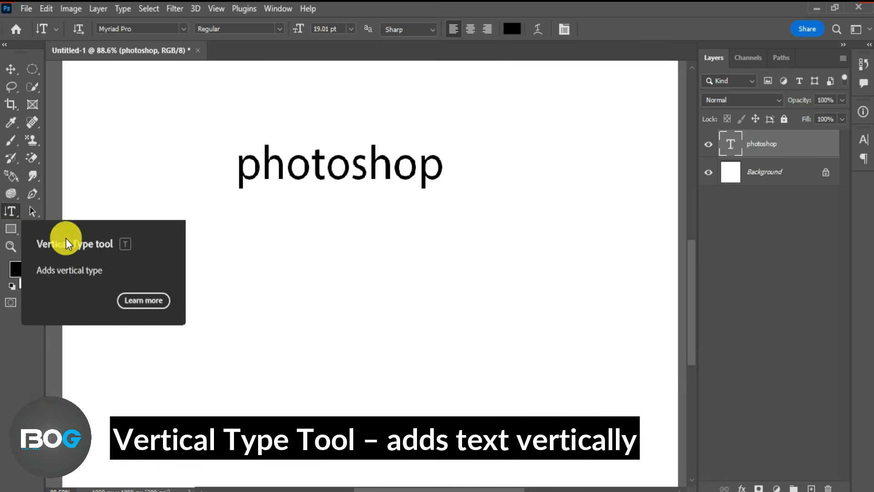
left_click(338, 250)
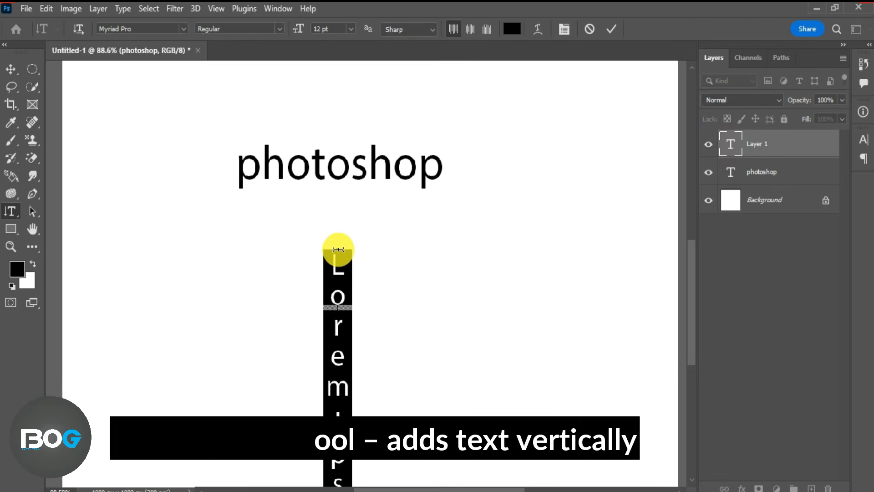
key("BackSpace")
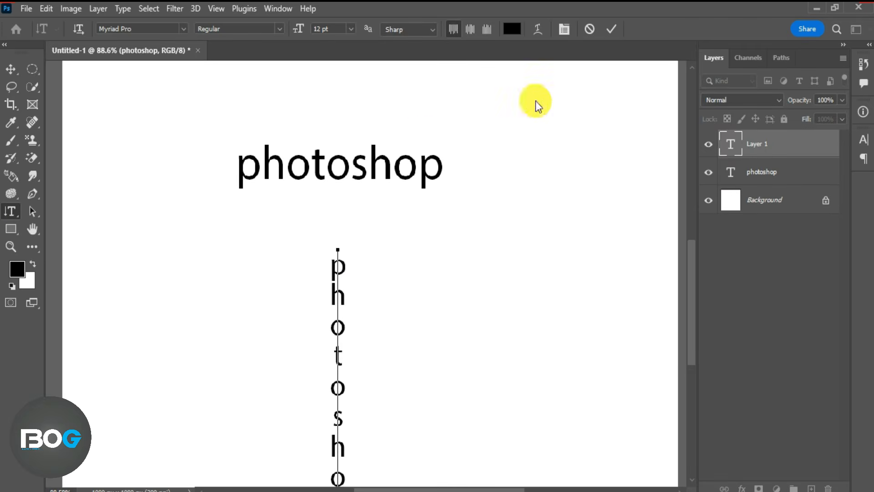
left_click(610, 30)
left_click(15, 74)
left_click_drag(314, 299, 533, 142)
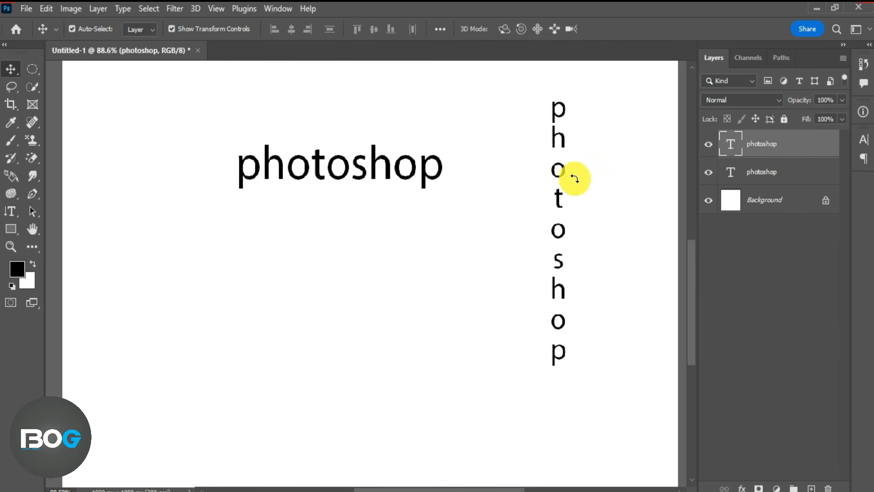
Try the Bold and Italic styles on the vertical text and return it to Regular
left_click(10, 211)
left_click(278, 28)
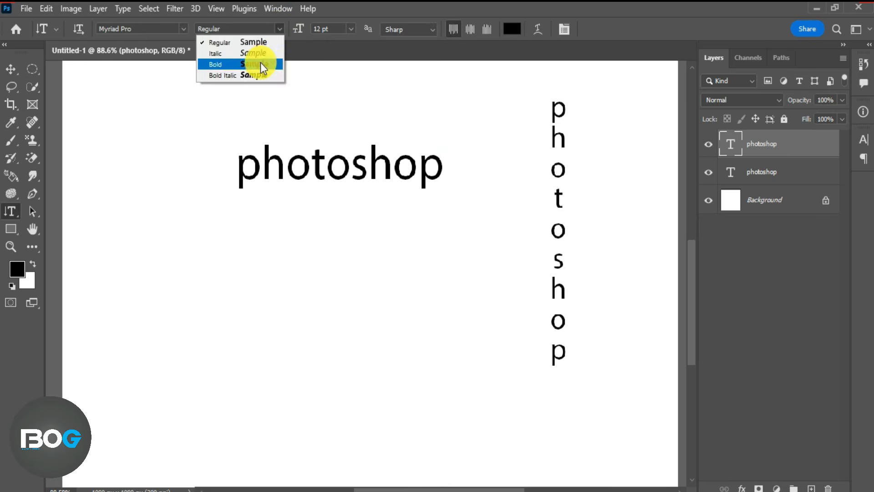
left_click(254, 64)
left_click(281, 31)
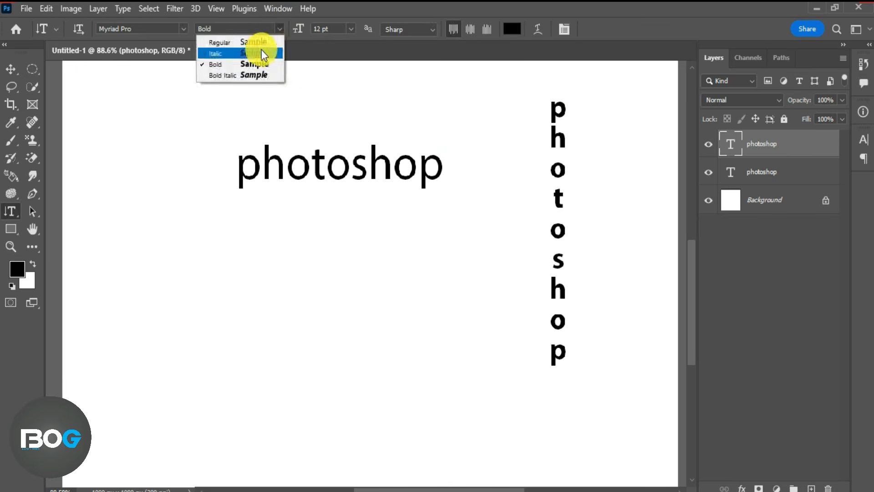
left_click(254, 55)
left_click(278, 28)
left_click(237, 40)
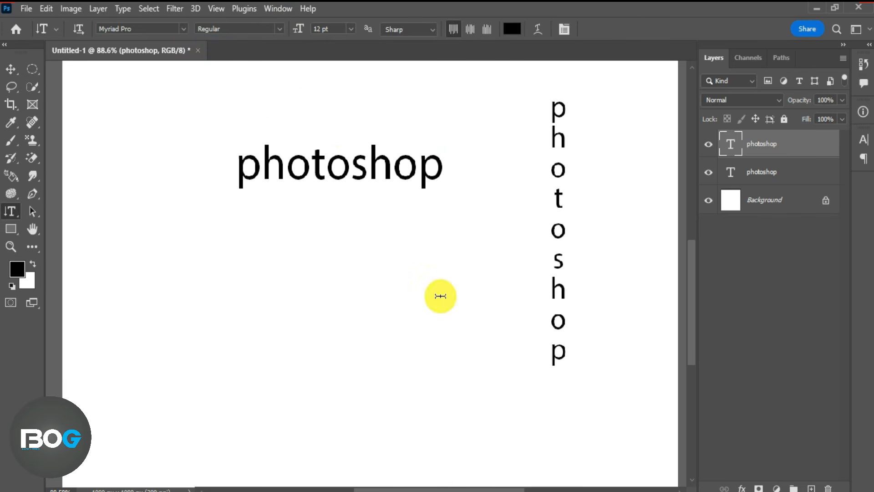
Create a vertical text-shaped selection reading "home" below the horizontal text using the Vertical Type Mask tool
right_click(13, 211)
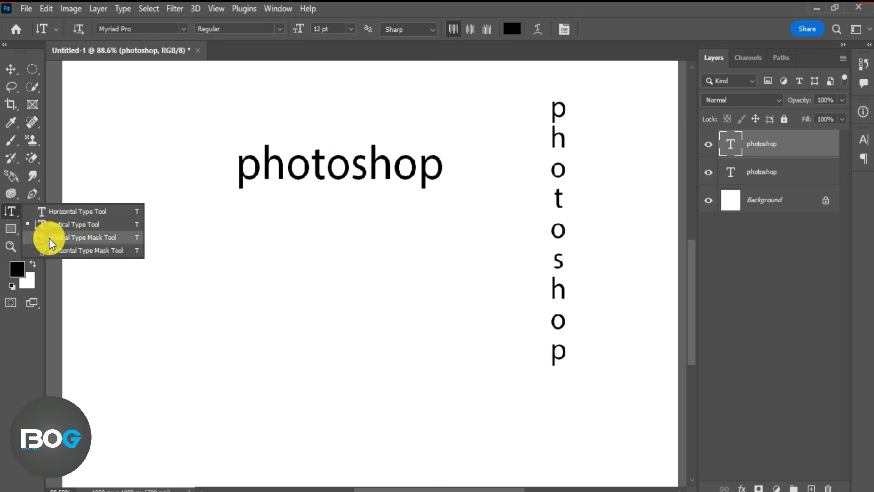
left_click(101, 238)
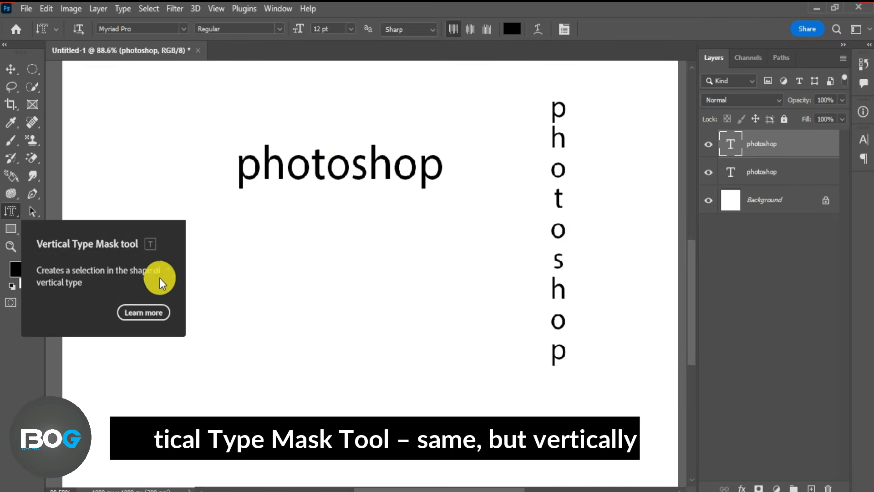
left_click(239, 254)
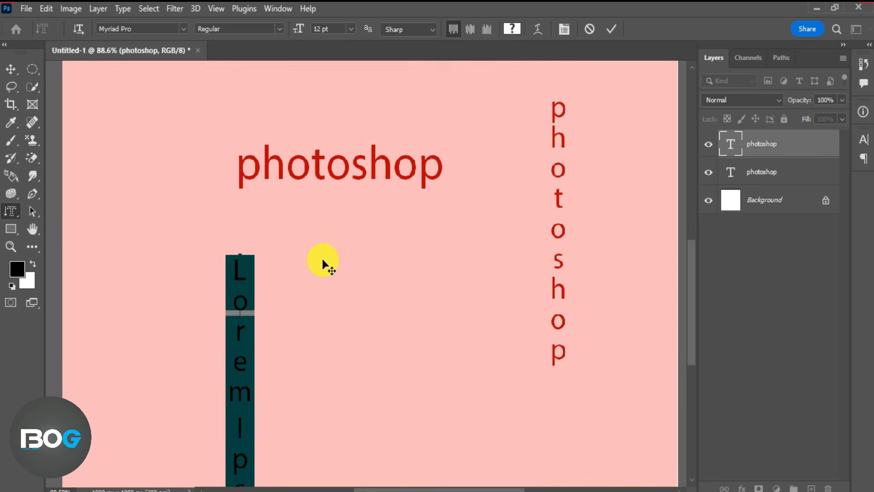
key("BackSpace")
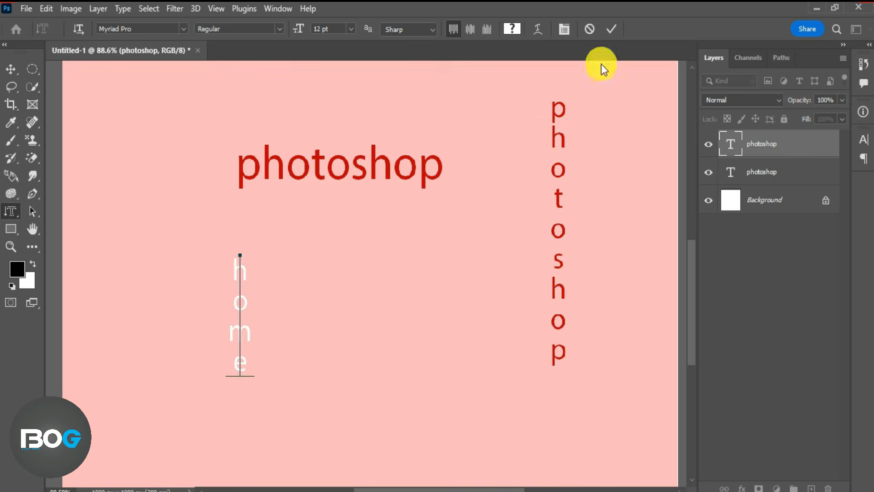
left_click(611, 29)
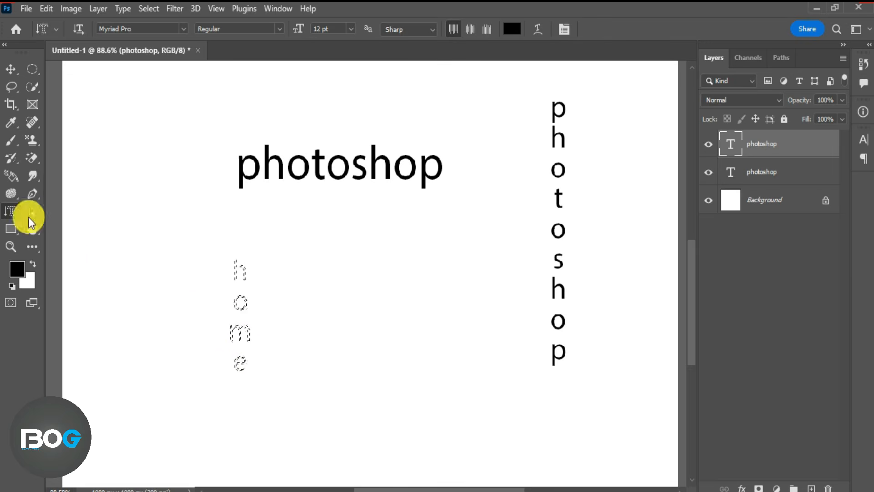
Create a horizontal text-shaped selection reading "home" just below the horizontal "photoshop" text using the Horizontal Type Mask tool
right_click(12, 211)
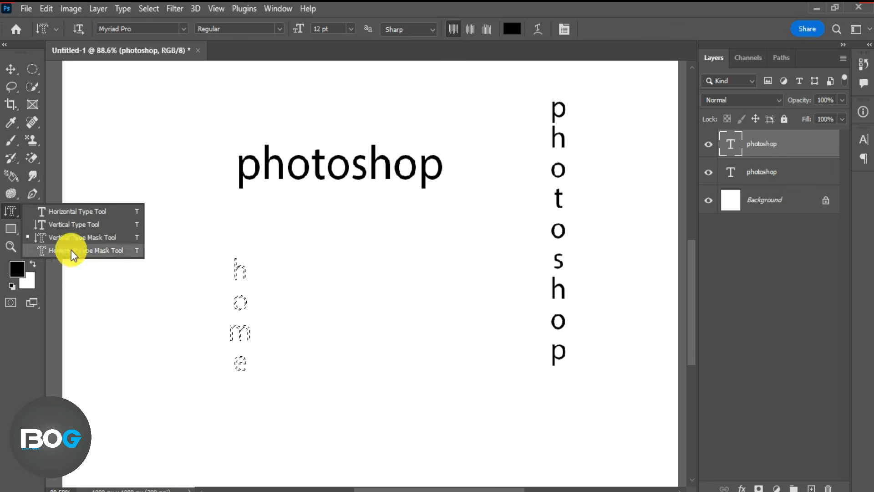
left_click(118, 252)
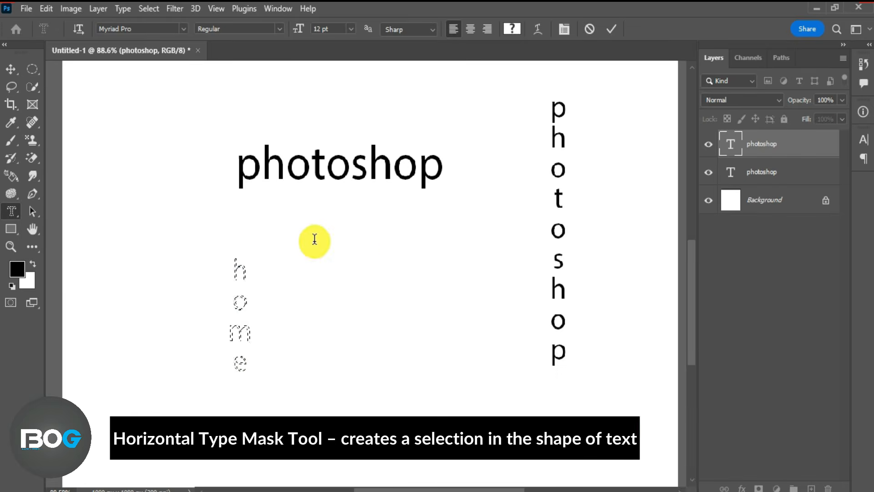
left_click(314, 238)
key("BackSpace")
type("home")
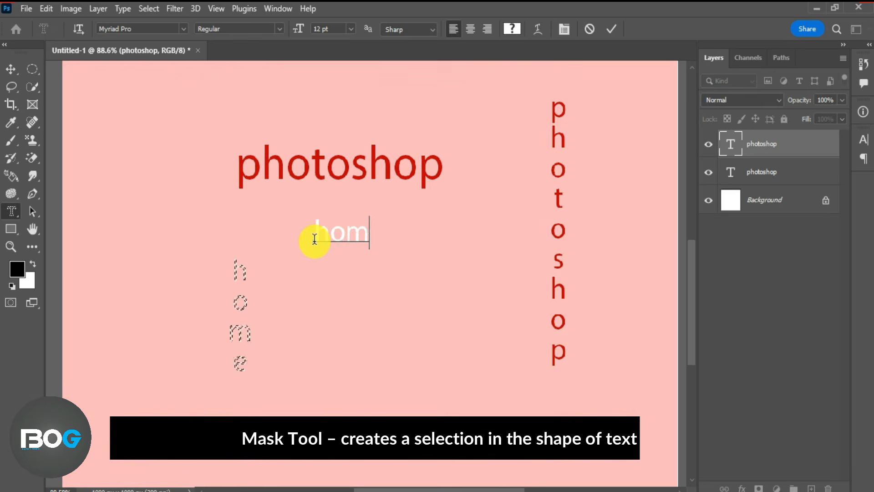
left_click(610, 28)
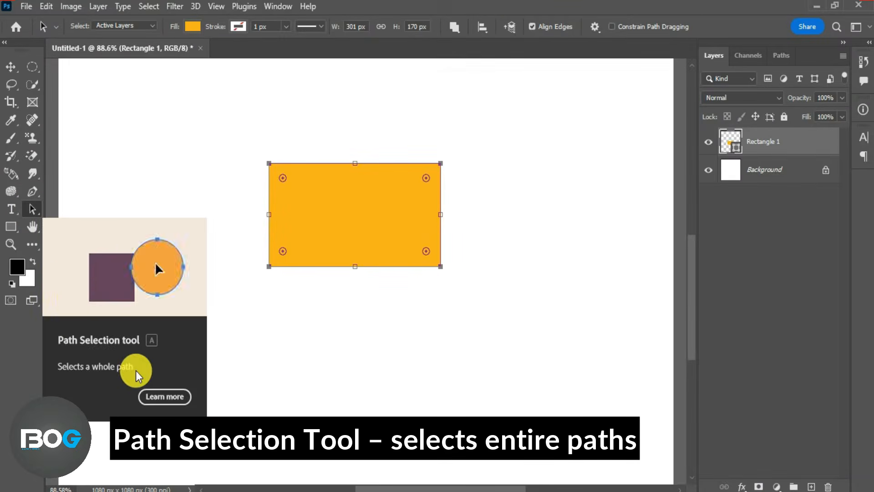
Enlarge the orange rectangle to about 339 px wide and 193 px high with the Path Selection tool
left_click_drag(443, 269, 459, 282)
mouse_move(457, 222)
left_mouse_down()
mouse_move(332, 224)
mouse_move(461, 222)
left_mouse_up()
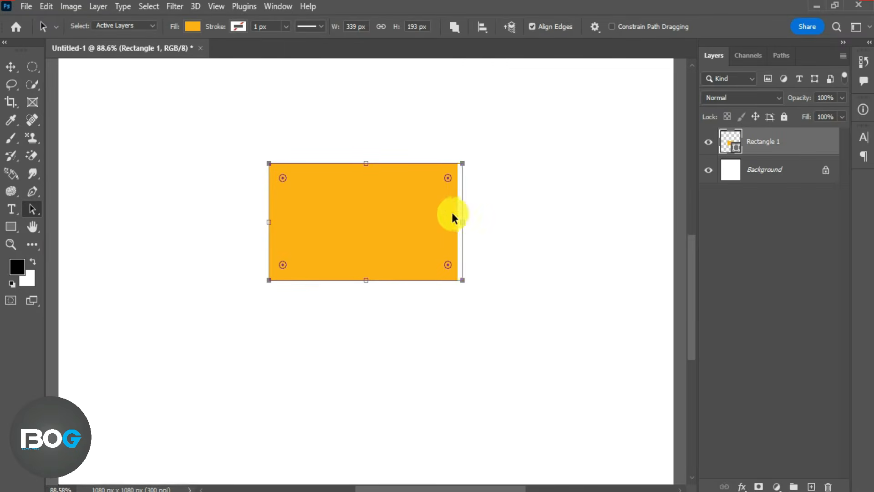
left_click_drag(446, 179, 525, 151)
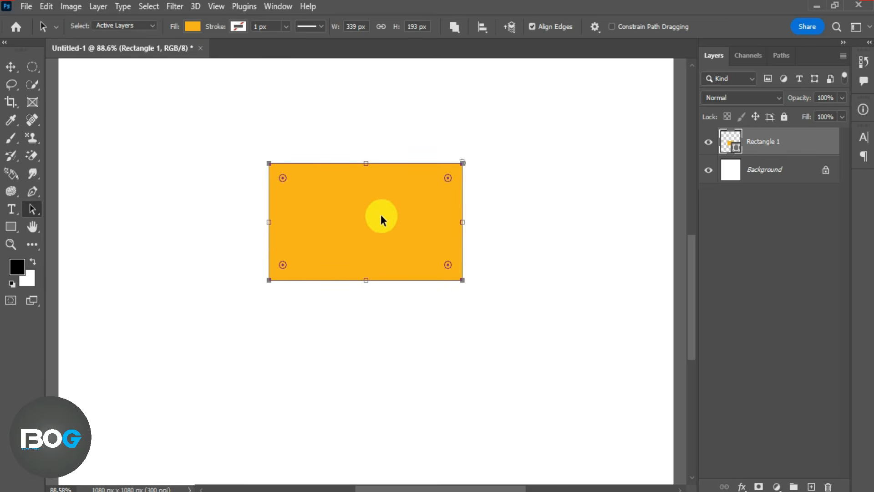
Reshape the orange rectangle into an irregular polygon by moving individual corner points with the Direct Selection tool
right_click(32, 209)
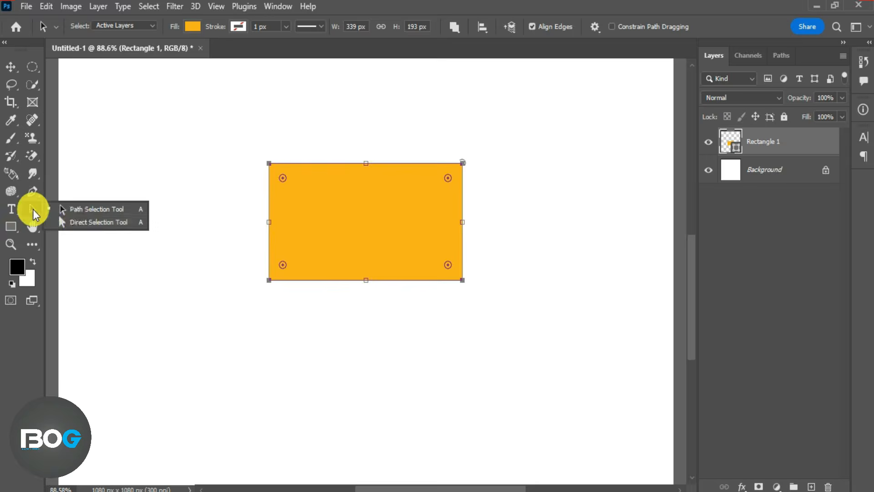
left_click(79, 222)
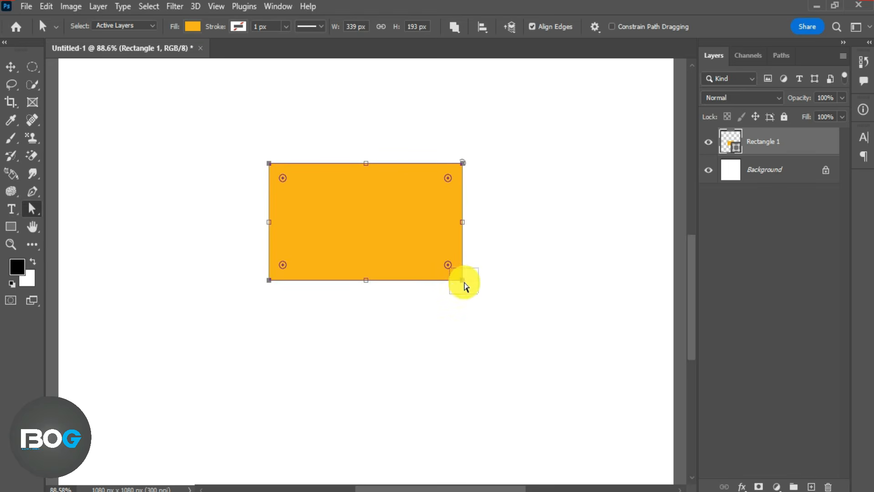
left_click_drag(461, 280, 324, 206)
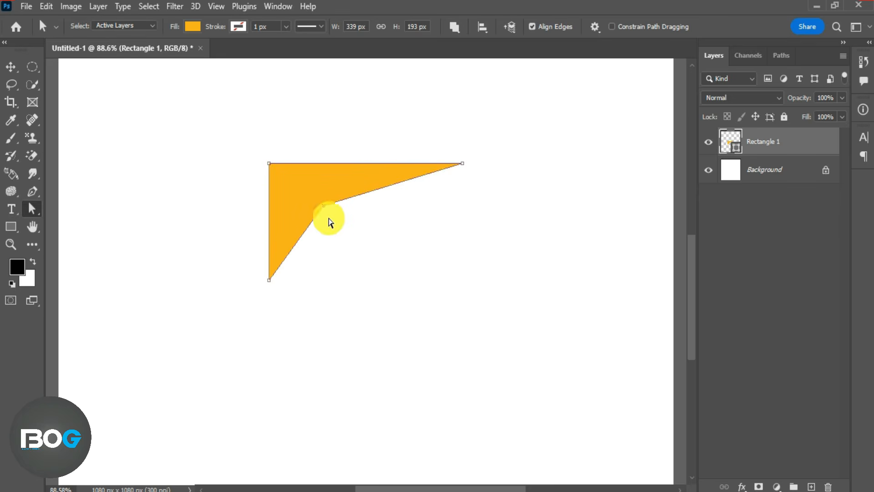
left_click_drag(259, 157, 279, 172)
left_click_drag(323, 206, 321, 329)
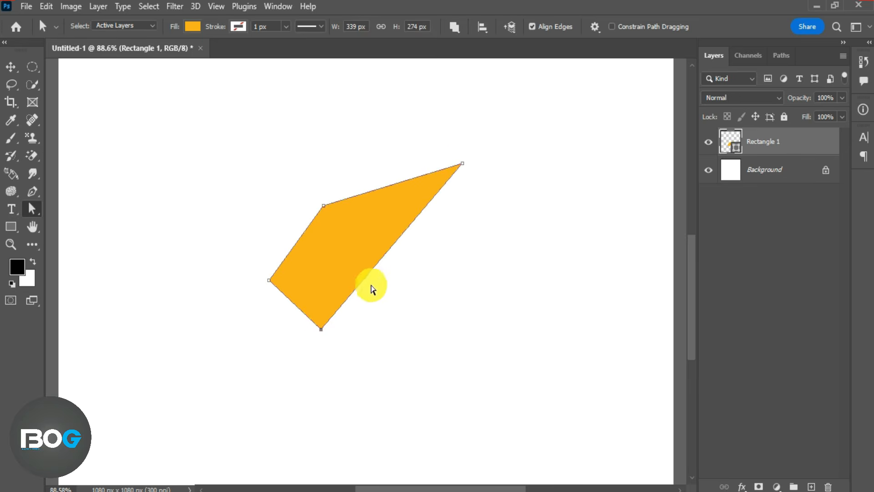
left_click_drag(463, 167, 342, 248)
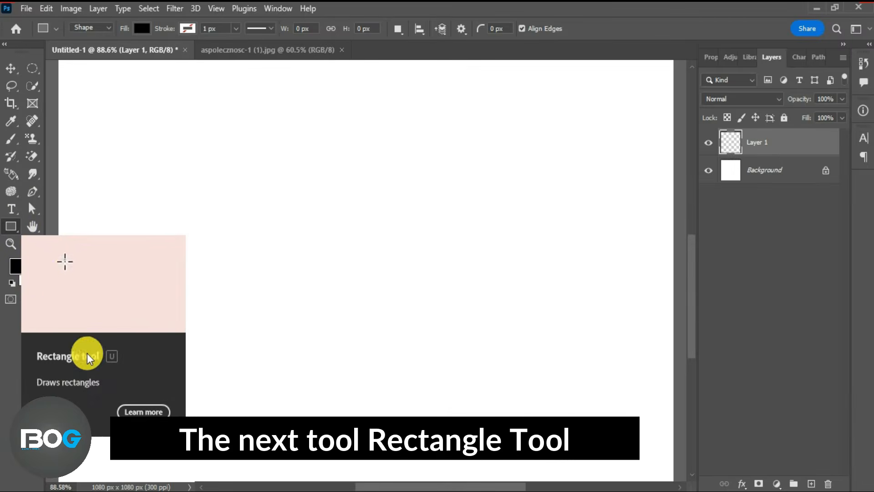
Draw a black rectangle about 251 by 137 px on the blank canvas and shrink it to about 187 by 95 px
left_click_drag(191, 149, 336, 230)
left_click_drag(318, 169, 398, 137)
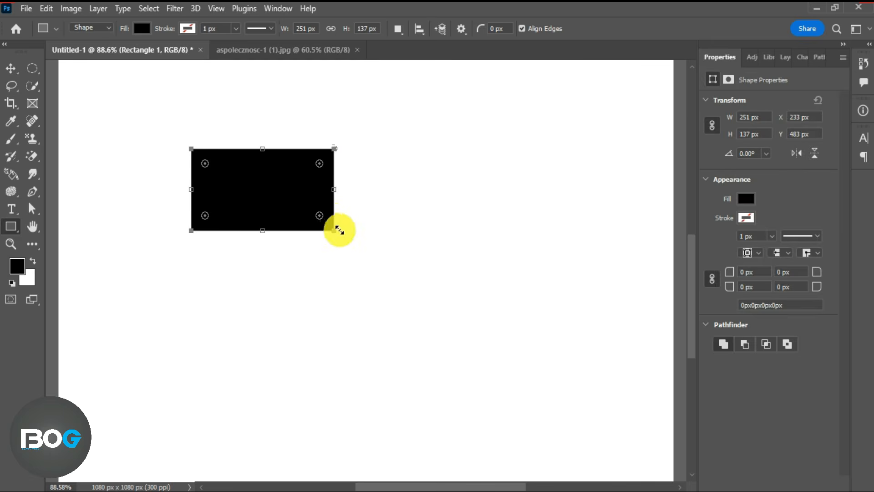
left_click_drag(336, 237, 298, 205)
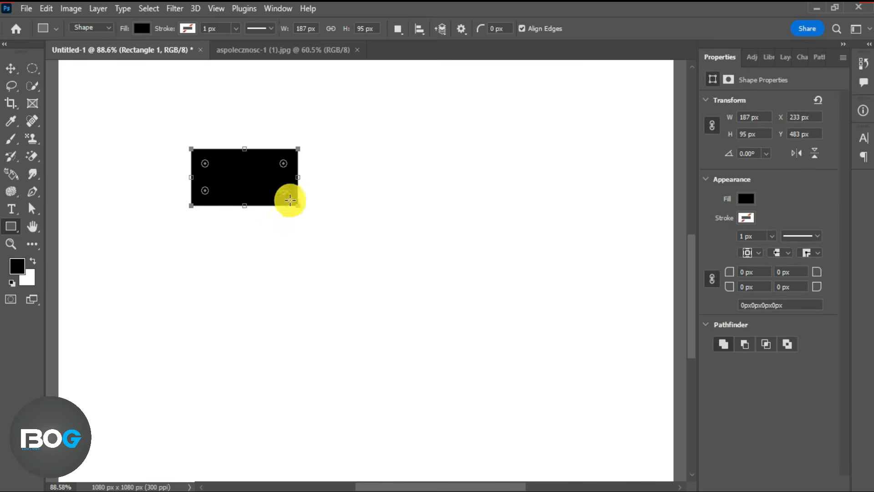
Try the Ellipse tool with a tall oval and a circle about 165 px across, and undo both shapes
right_click(16, 227)
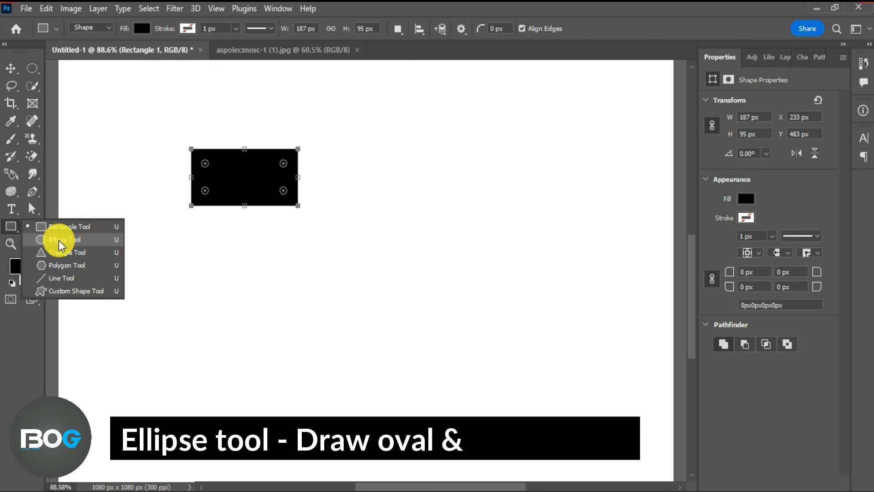
left_click(59, 240)
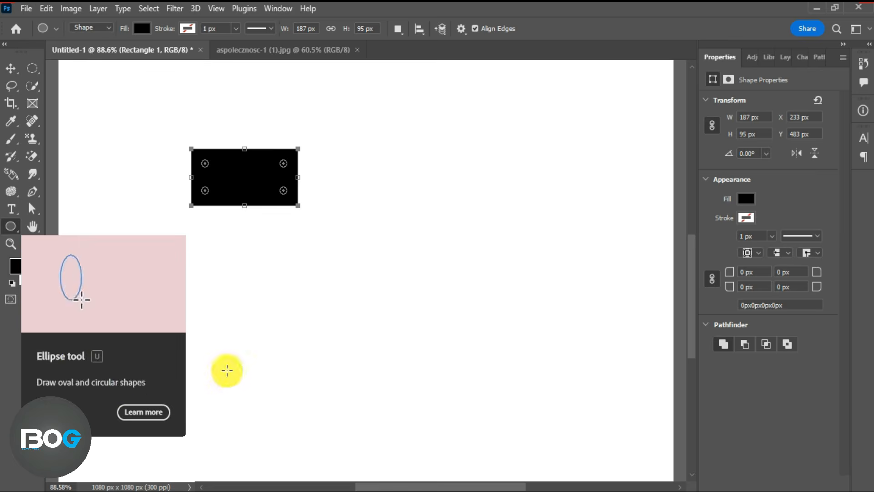
left_click_drag(394, 133, 451, 256)
left_click_drag(217, 238, 313, 335)
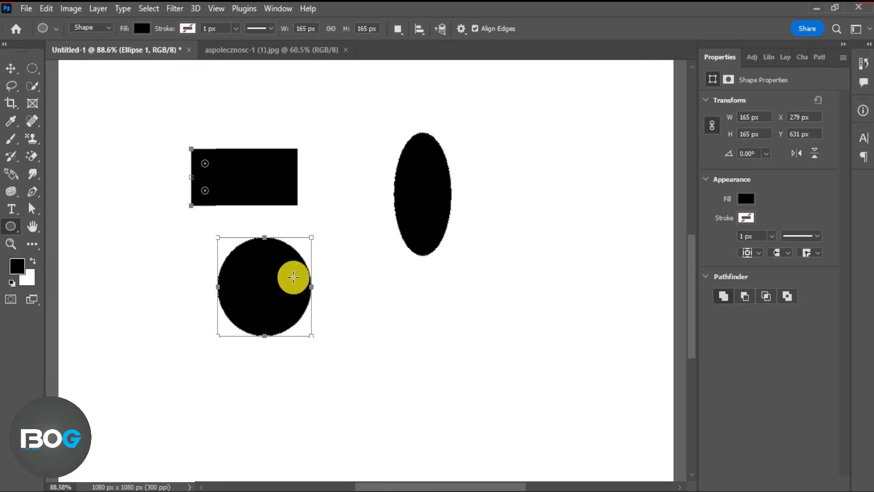
key("ctrl+z")
key("ctrl+z")
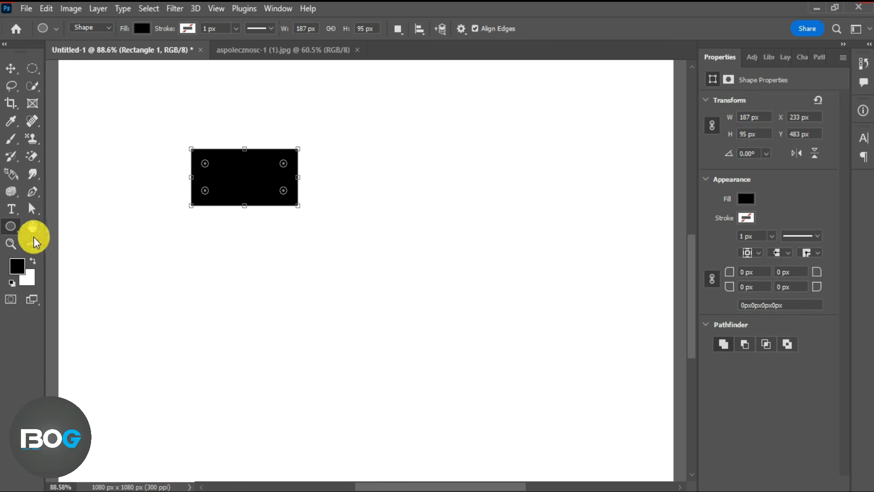
Draw a black triangle beside the rectangle with the Triangle tool and round its corners to about 31 px
right_click(10, 226)
left_click(58, 253)
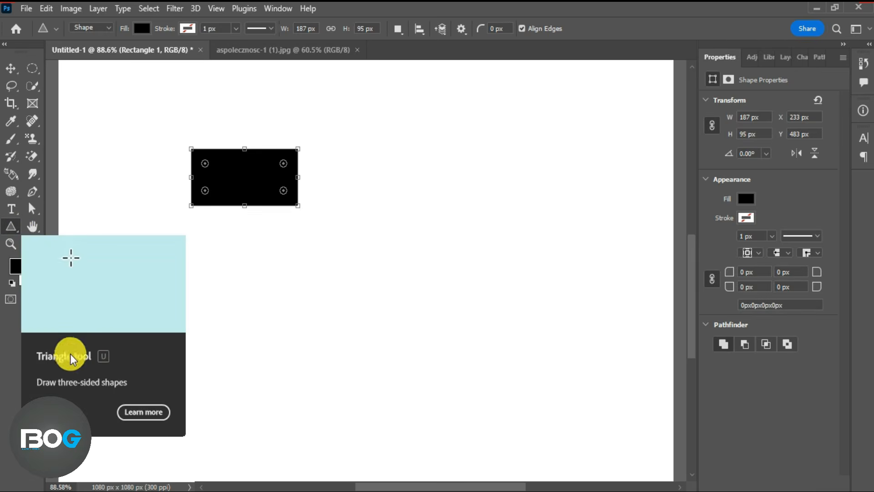
mouse_move(378, 133)
left_mouse_down()
mouse_move(419, 197)
mouse_move(502, 252)
left_mouse_up()
left_click_drag(441, 172, 453, 228)
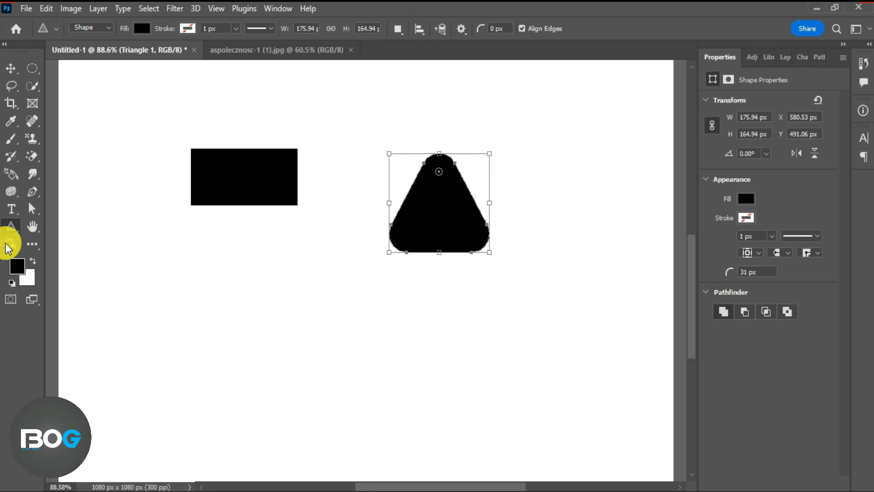
Draw a five-sided polygon about 278 by 236 px, round its corners to about 53 px, and delete it together with the triangle
right_click(13, 229)
left_click(64, 265)
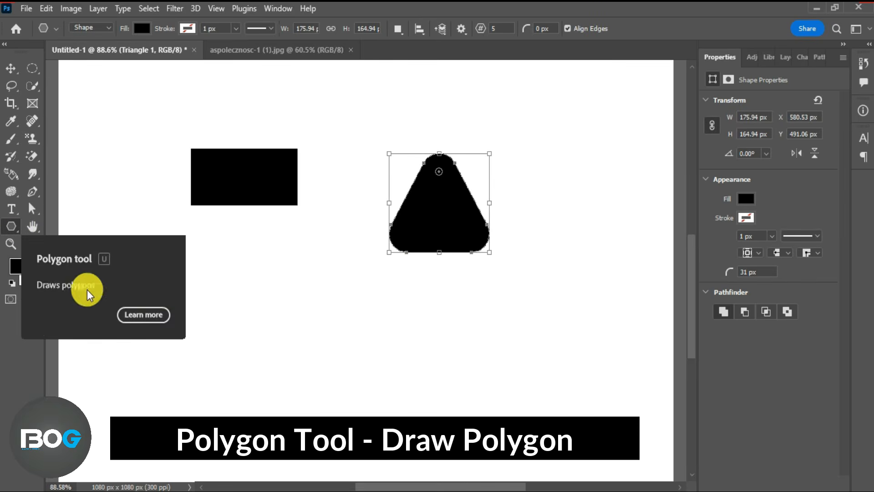
left_click_drag(134, 242, 287, 357)
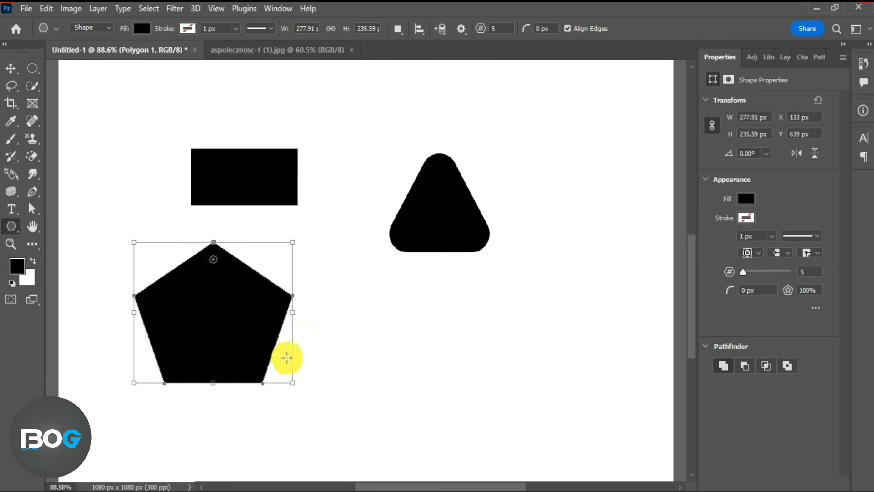
left_click_drag(212, 260, 211, 286)
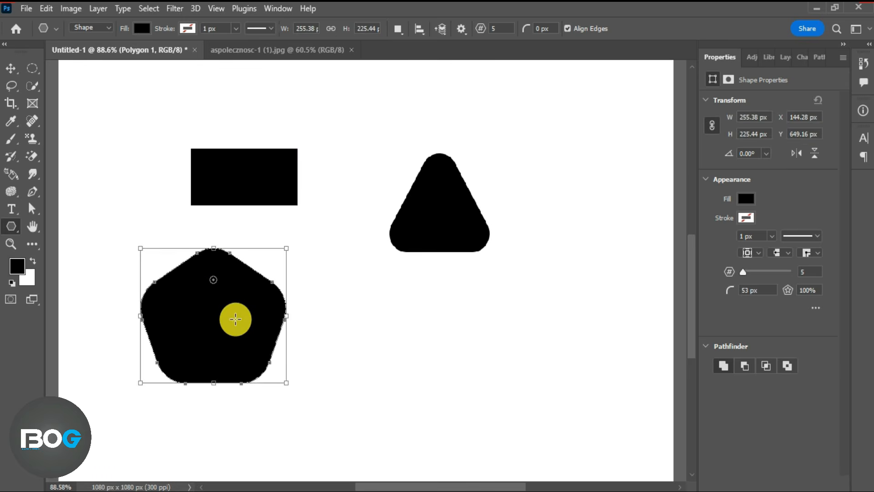
key("Delete")
key("Delete")
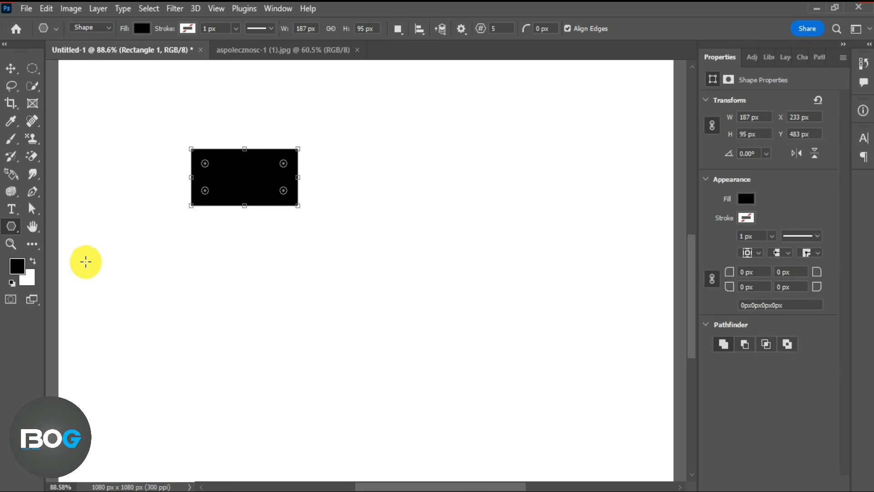
Draw a horizontal line about 686 px long below the rectangle, thicken it to about 11 px, and delete it
right_click(12, 227)
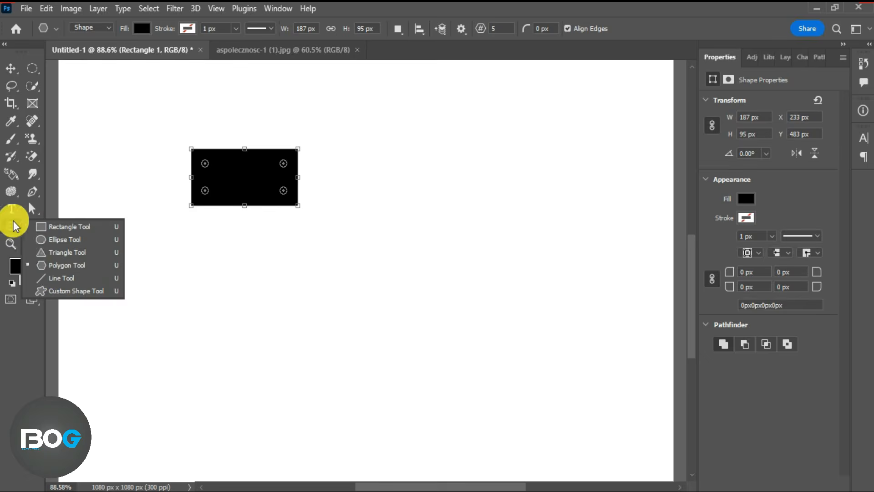
left_click(55, 278)
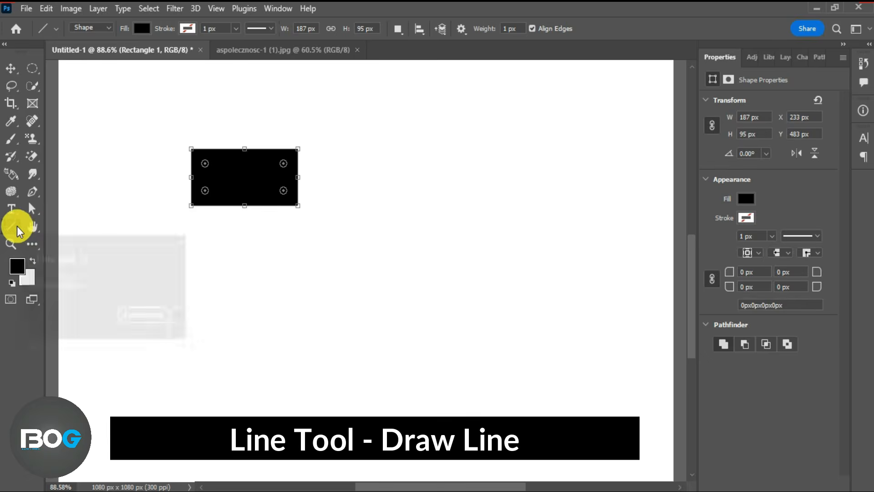
left_click_drag(180, 253, 566, 253)
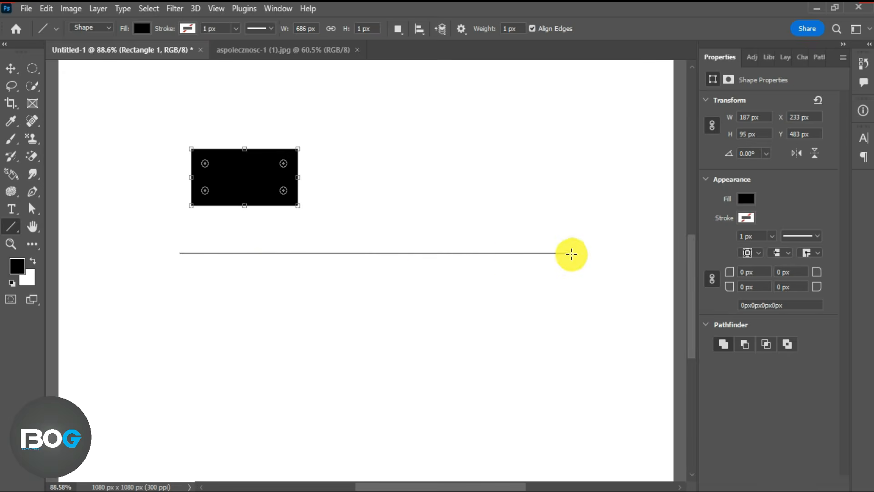
mouse_move(375, 257)
left_mouse_down()
mouse_move(381, 278)
mouse_move(381, 260)
left_mouse_up()
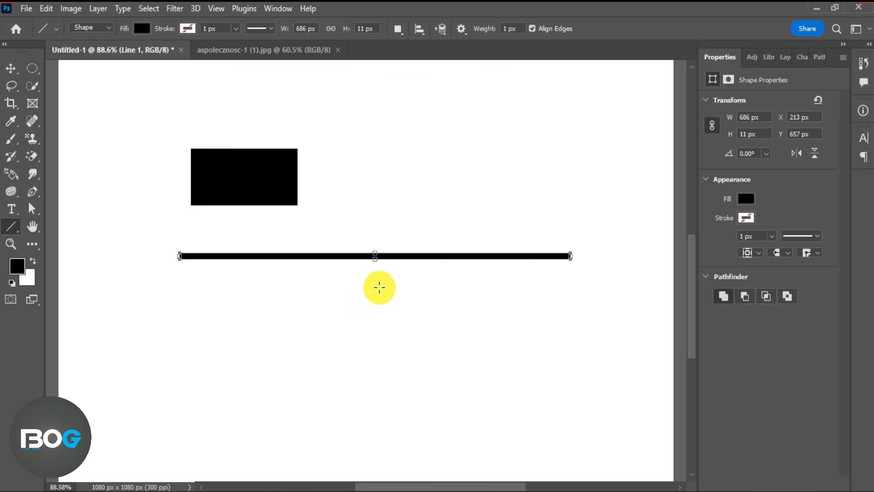
key("Delete")
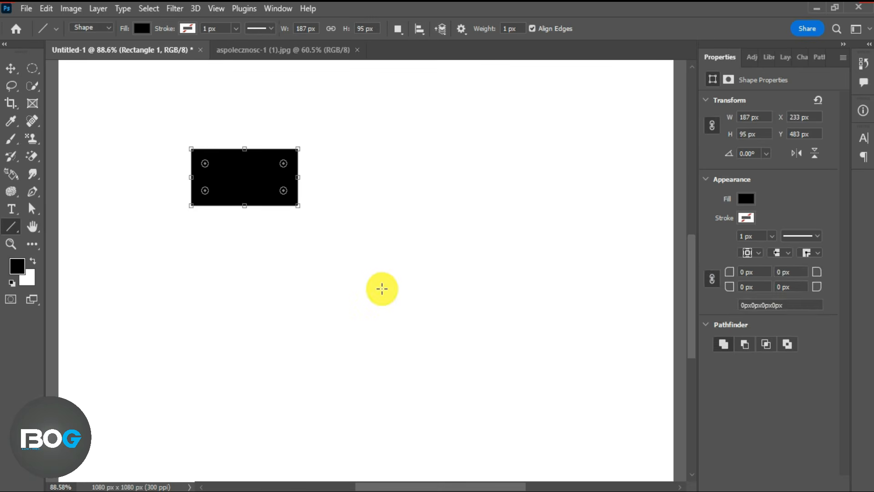
Draw a deer about 175 by 257 px and an elephant from the Wild Animals set with the Custom Shape tool
right_click(13, 229)
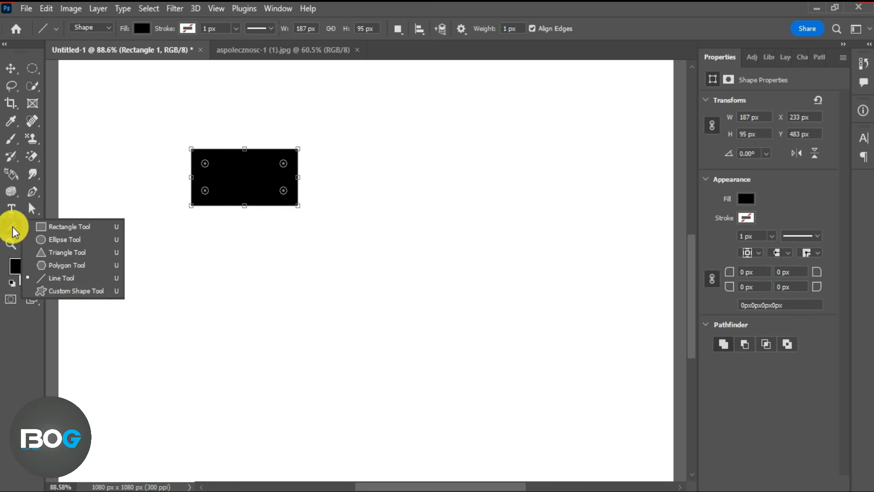
left_click(56, 292)
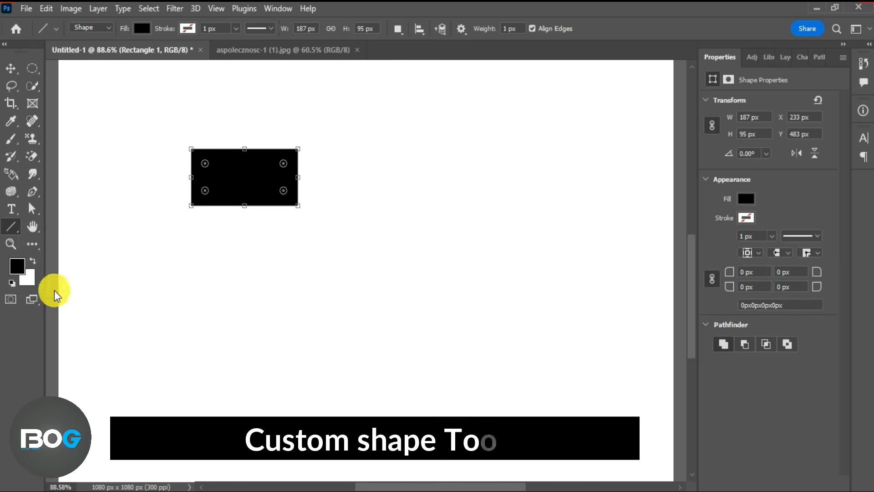
left_click_drag(385, 141, 484, 294)
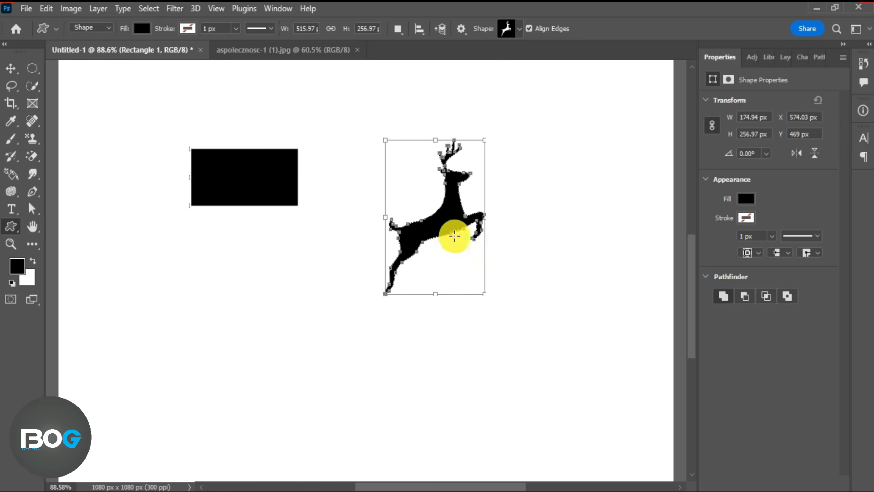
left_click(519, 31)
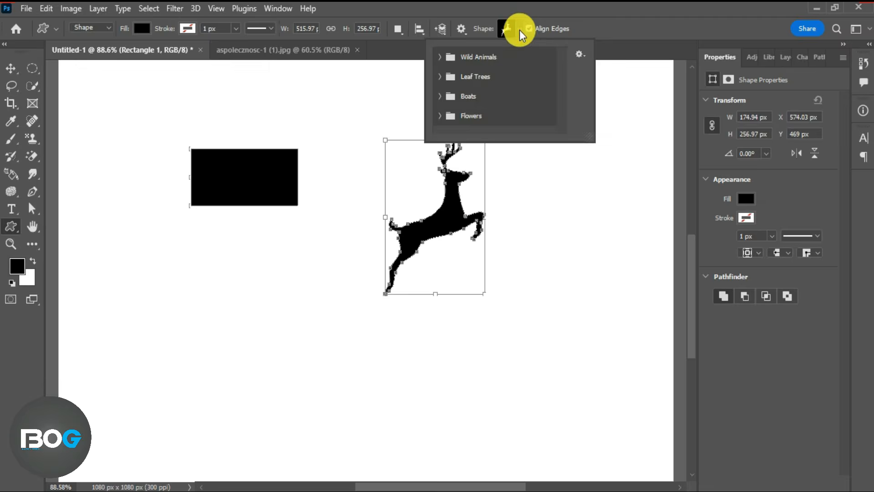
left_click(440, 56)
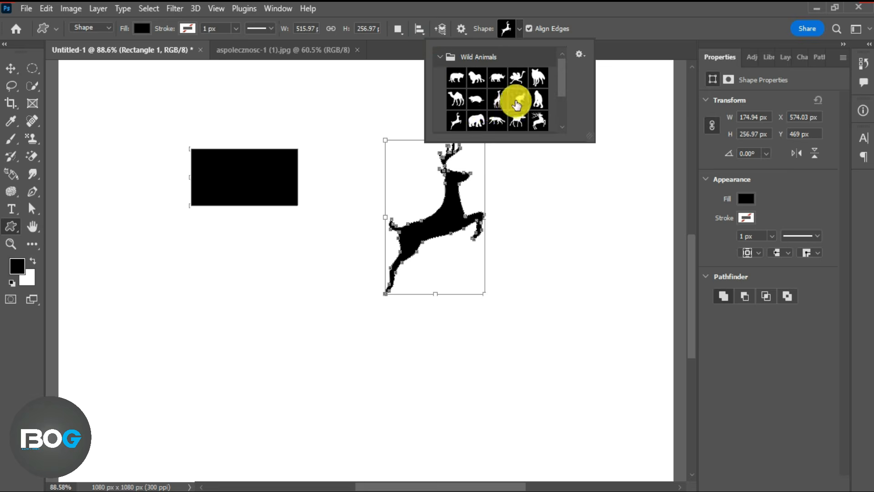
left_click_drag(196, 257, 341, 388)
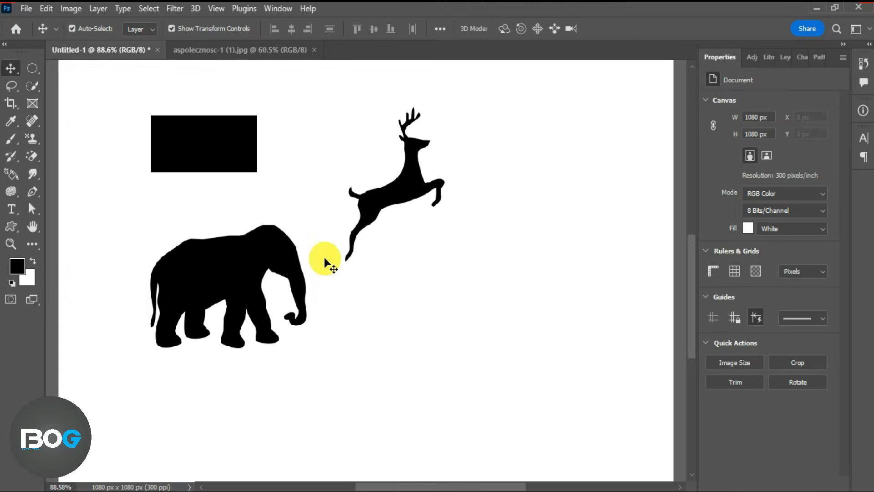
Pan the animal shapes canvas and the forest road photo with the Hand tool
left_click(36, 228)
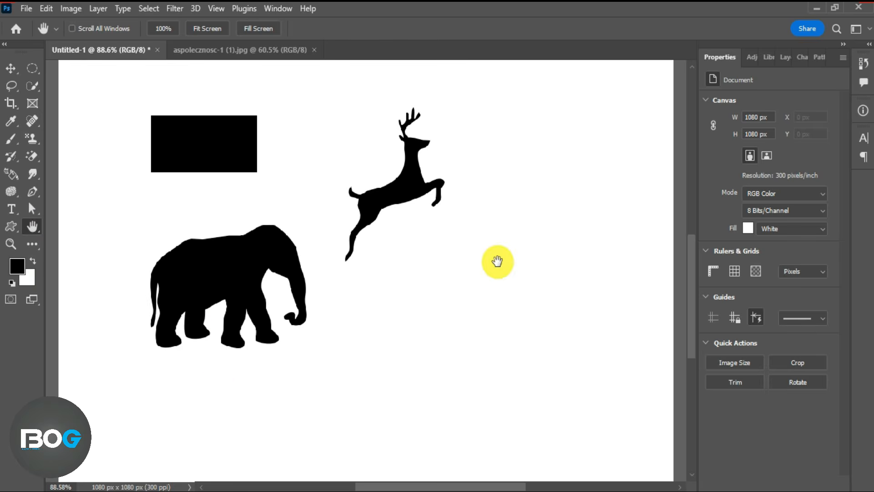
mouse_move(497, 261)
left_mouse_down()
mouse_move(412, 278)
mouse_move(527, 266)
mouse_move(485, 270)
left_mouse_up()
left_click(272, 53)
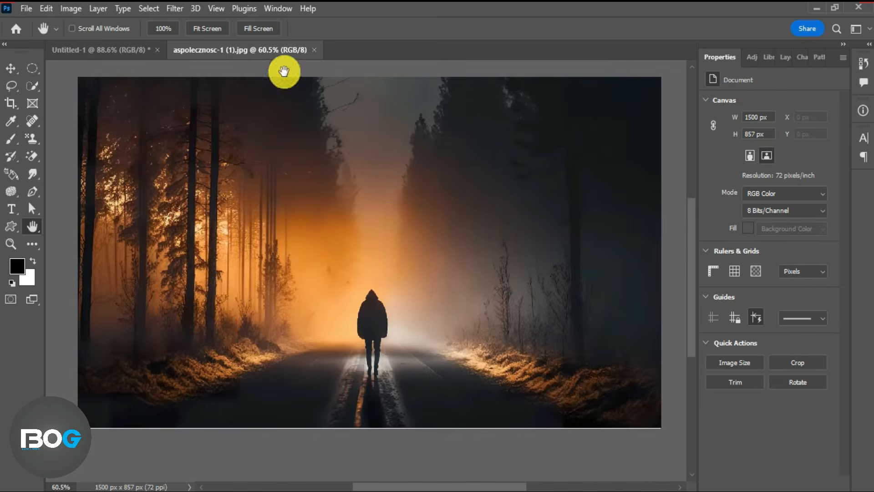
mouse_move(353, 225)
left_mouse_down()
mouse_move(398, 222)
mouse_move(340, 221)
mouse_move(378, 220)
mouse_move(351, 225)
left_mouse_up()
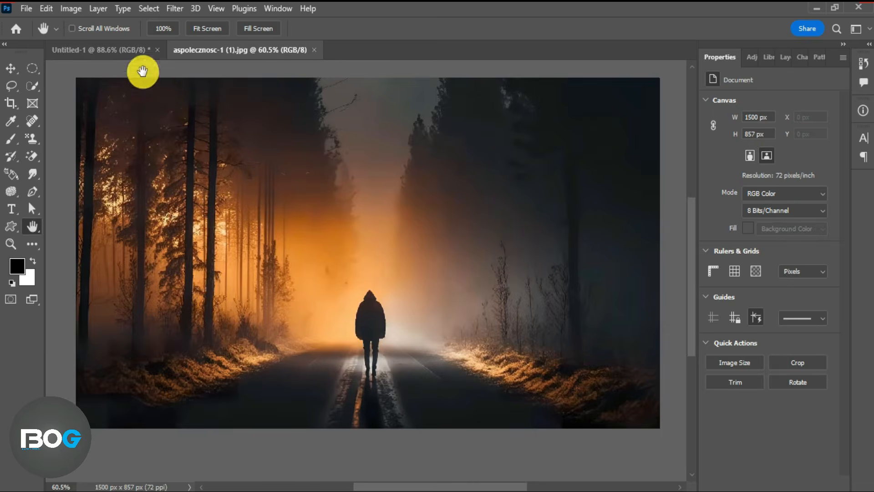
Return to the Untitled-1 document and magnify the deer to 200% with the Zoom tool
left_click(132, 51)
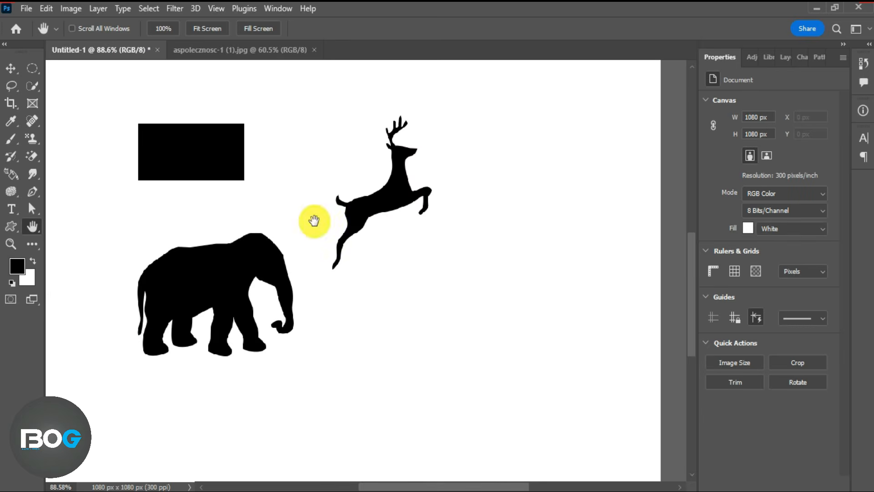
left_click(10, 244)
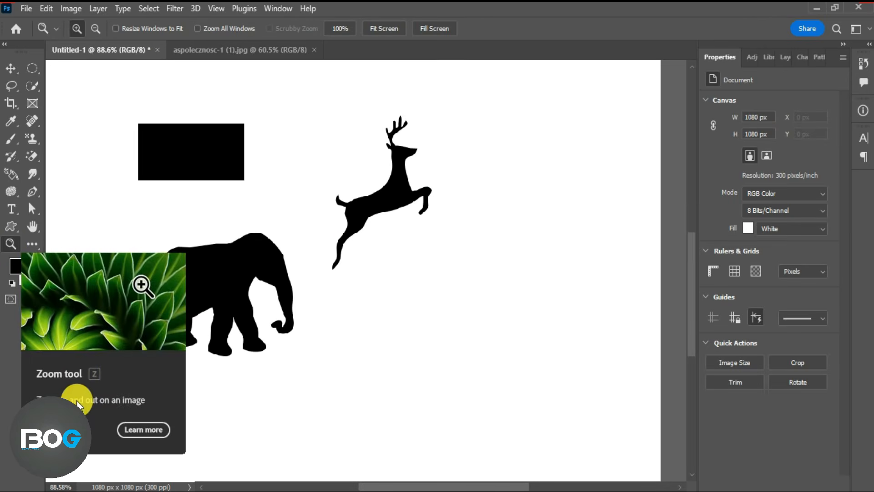
left_click(354, 275)
left_click(354, 275)
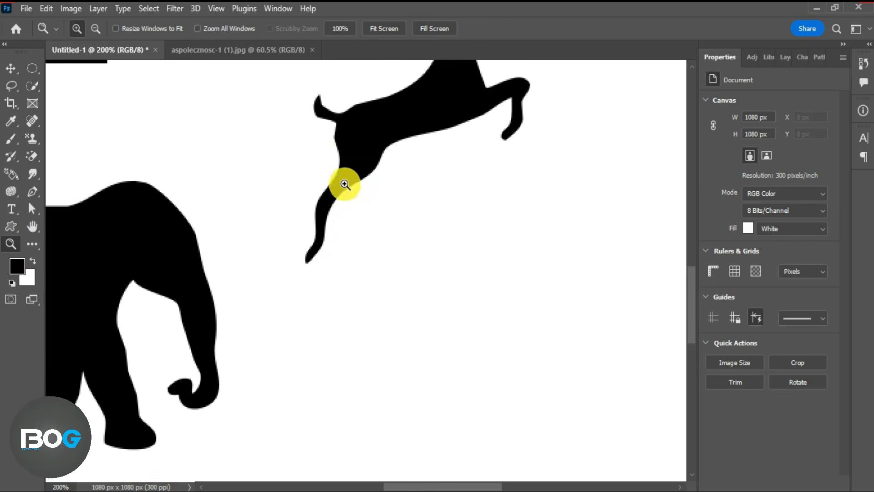
left_click_drag(349, 133, 346, 283)
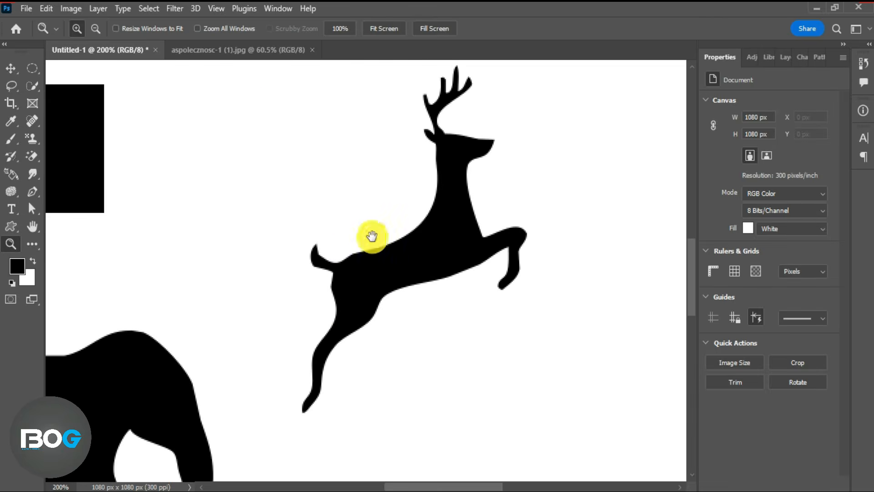
Zoom the forest road photo in to 100% and back out to 25% with the Zoom tool
left_click(267, 51)
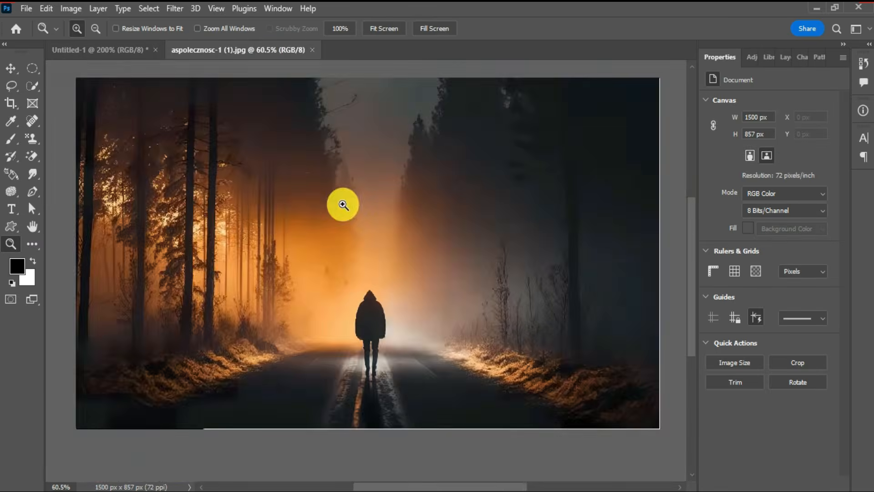
left_click(342, 203)
left_click(343, 204)
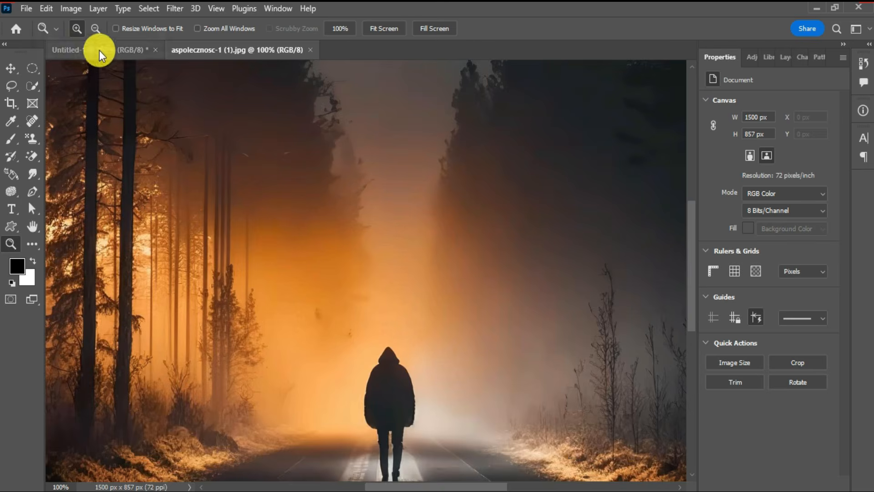
left_click(94, 28)
left_click(357, 204)
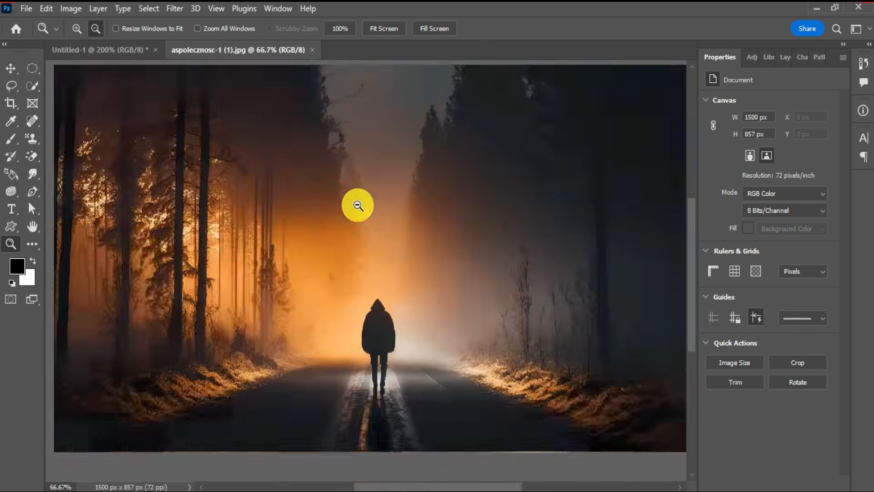
left_click(357, 205)
left_click(358, 205)
left_click(358, 205)
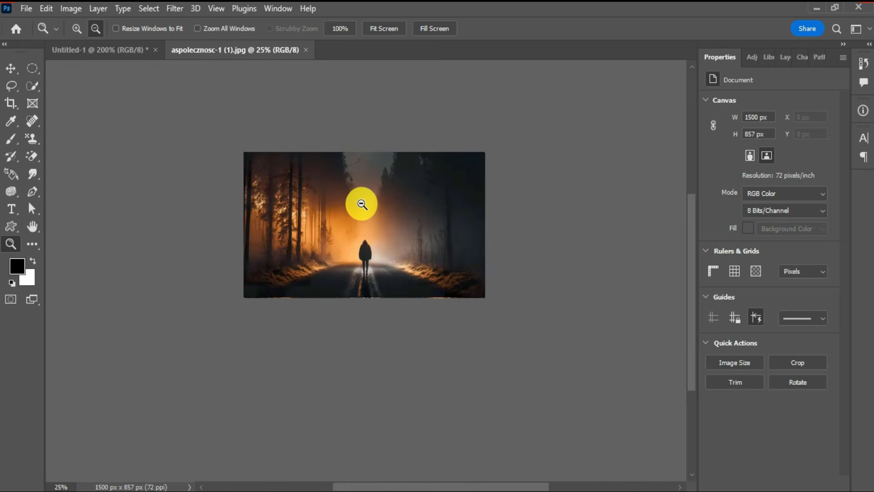